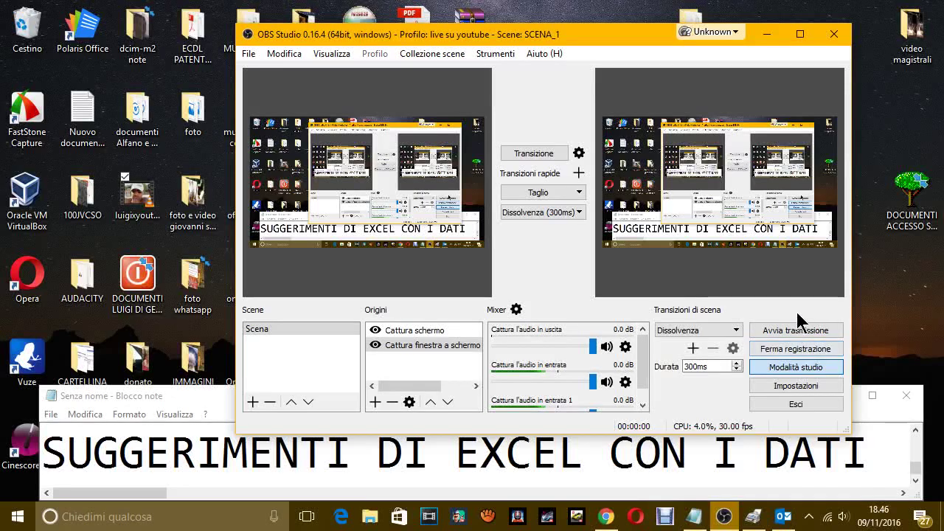
Step: With OBS minimized, overwrite the Notepad caption with 'OK, ANDIAMO AD APRIRE EXCEL 2013'
click(769, 34)
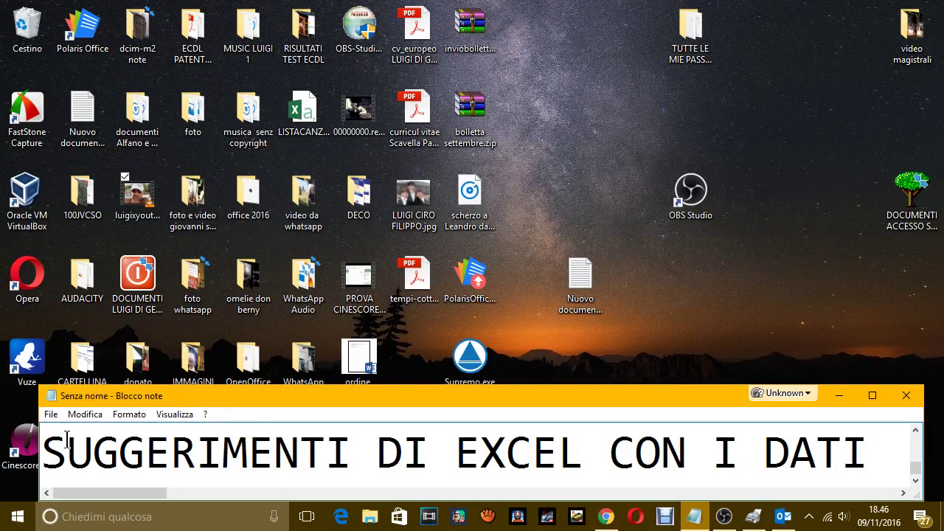
drag(43, 452, 860, 452)
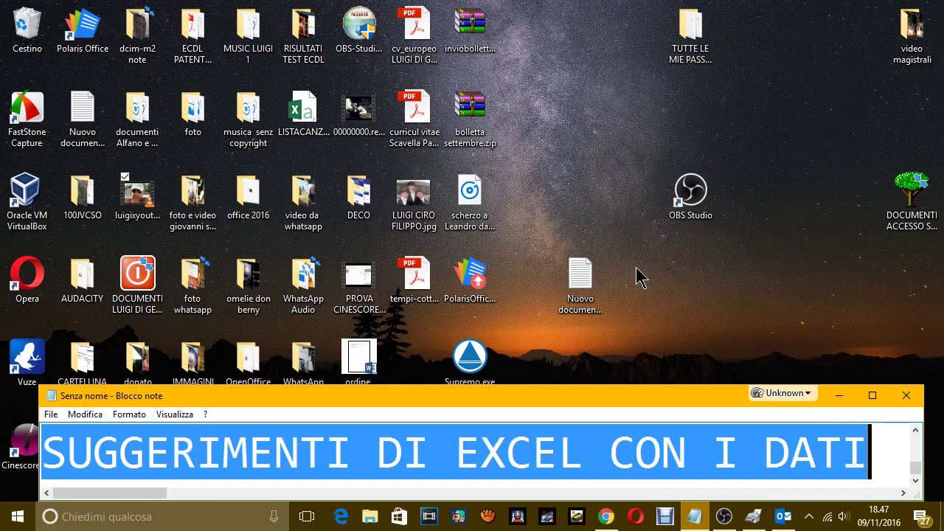
text(OK)
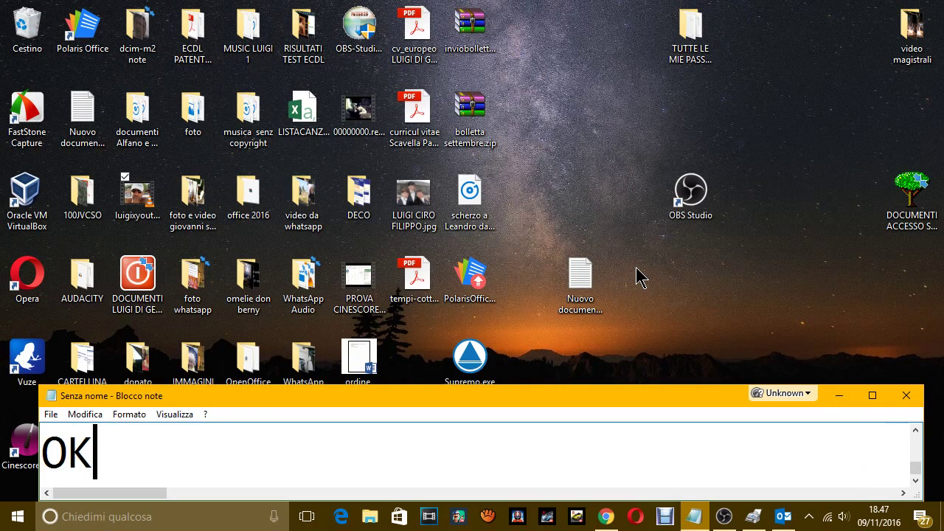
text(, ANDRI)
key(BackSpace)
key(BackSpace)
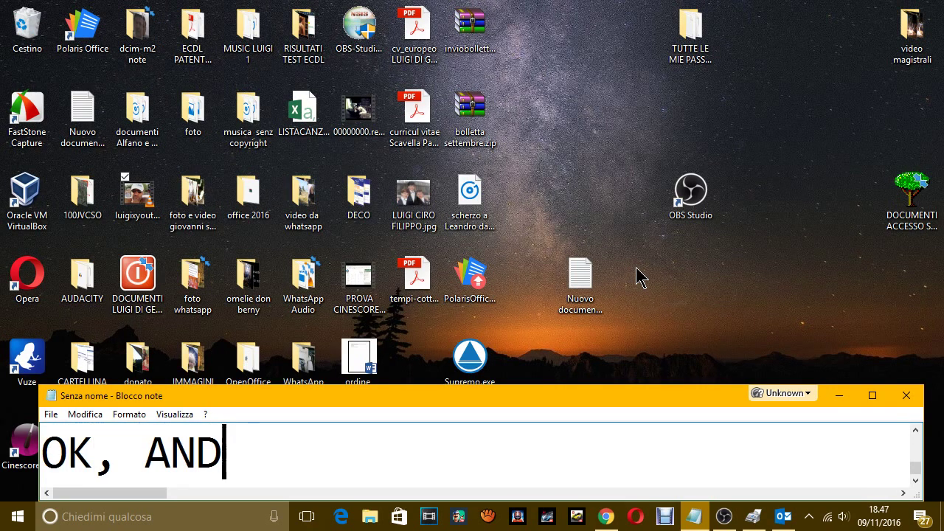
text(IAMO AD A)
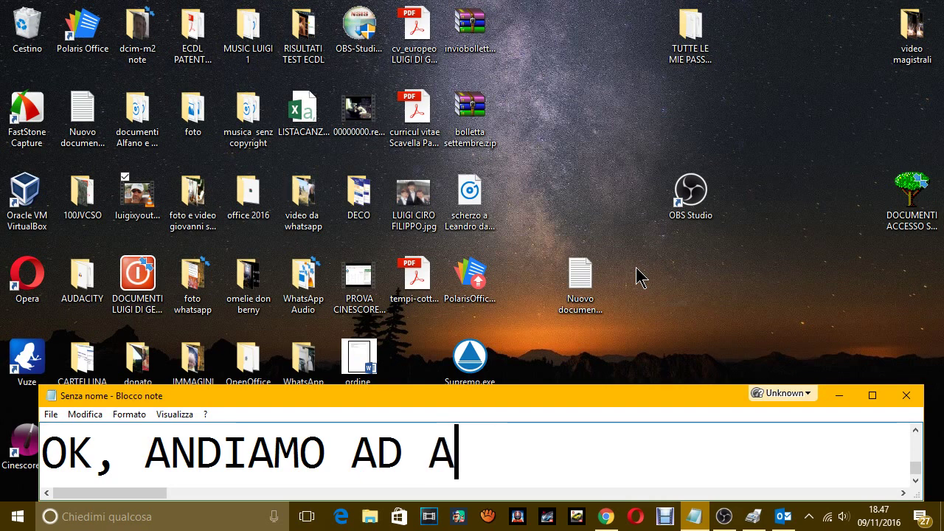
text(PRIRE EXC)
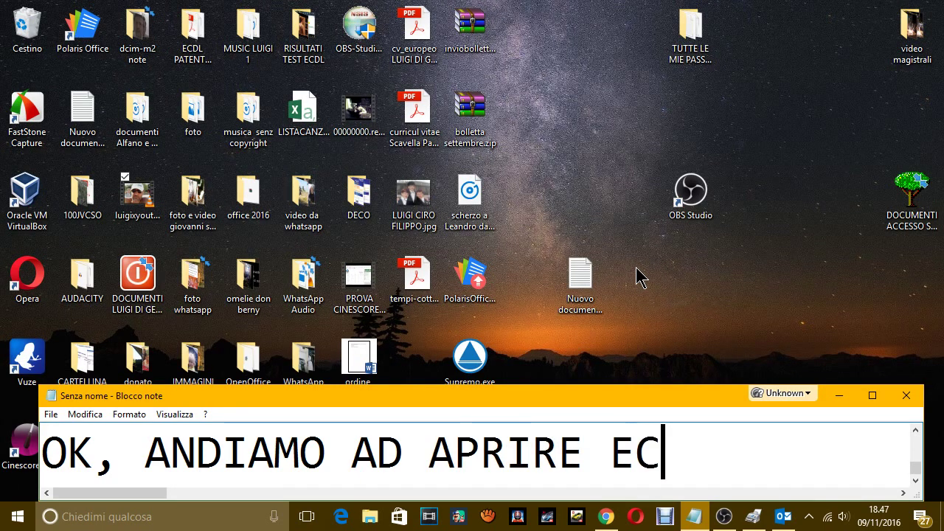
key(BackSpace)
text(XCEL )
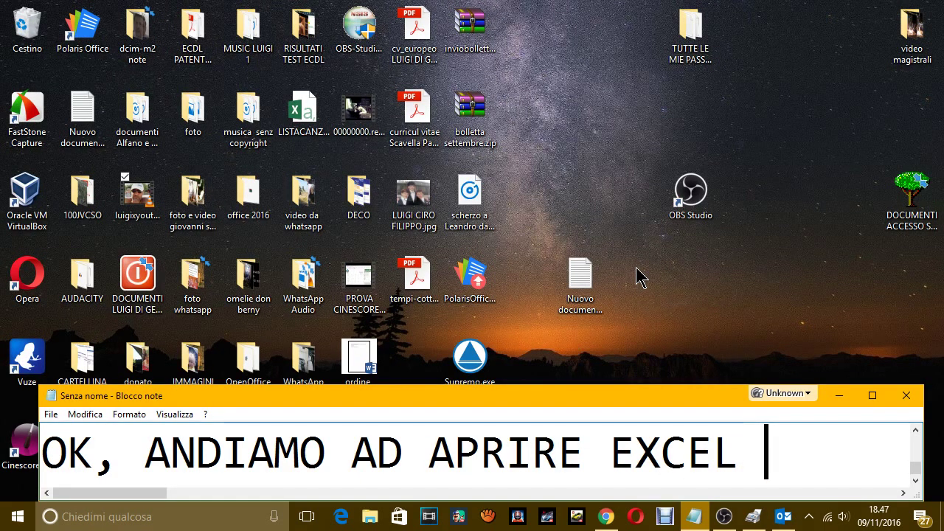
text(2013)
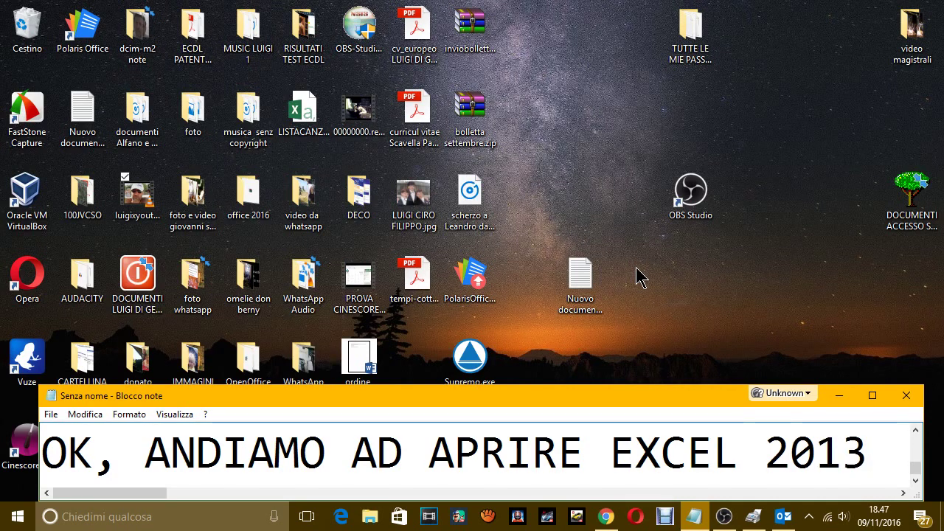
Step: Launch Excel 2013 from the taskbar search and open the Introduzione a Excel tour workbook
click(206, 516)
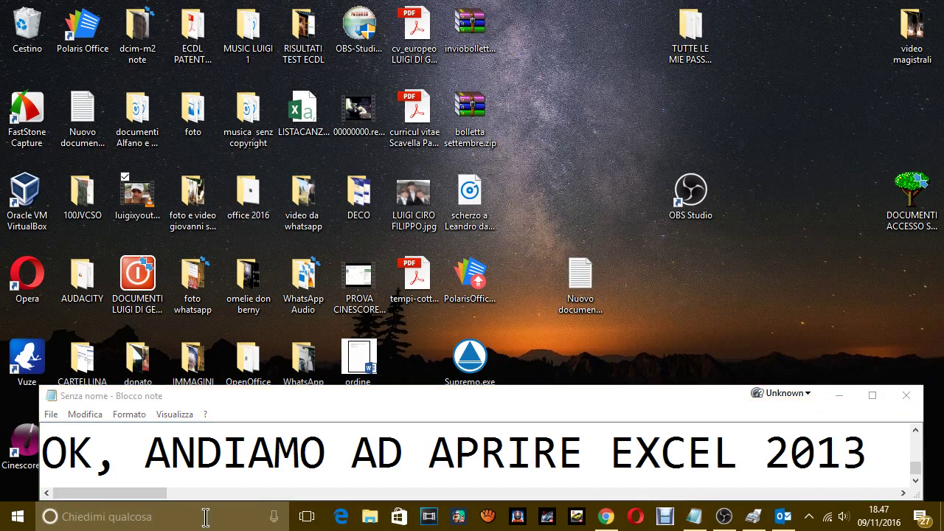
text(EXCE)
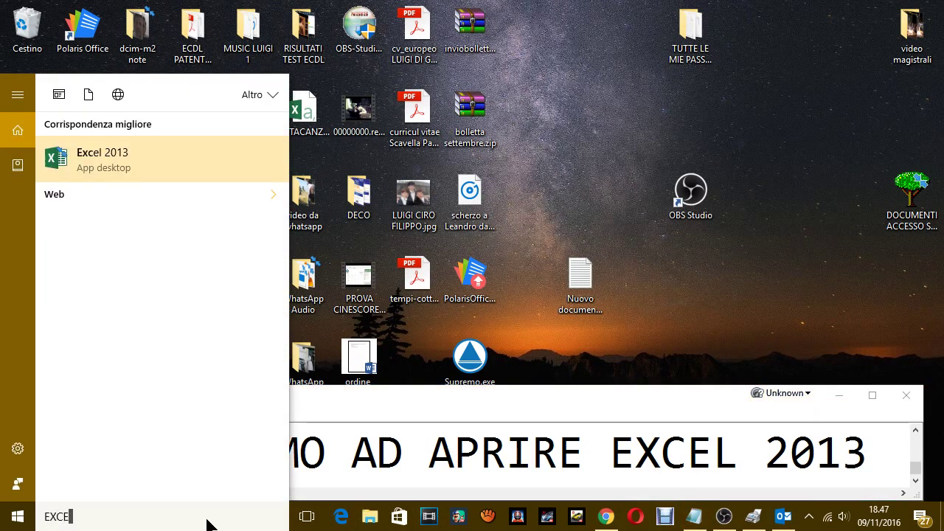
text(L)
key(Return)
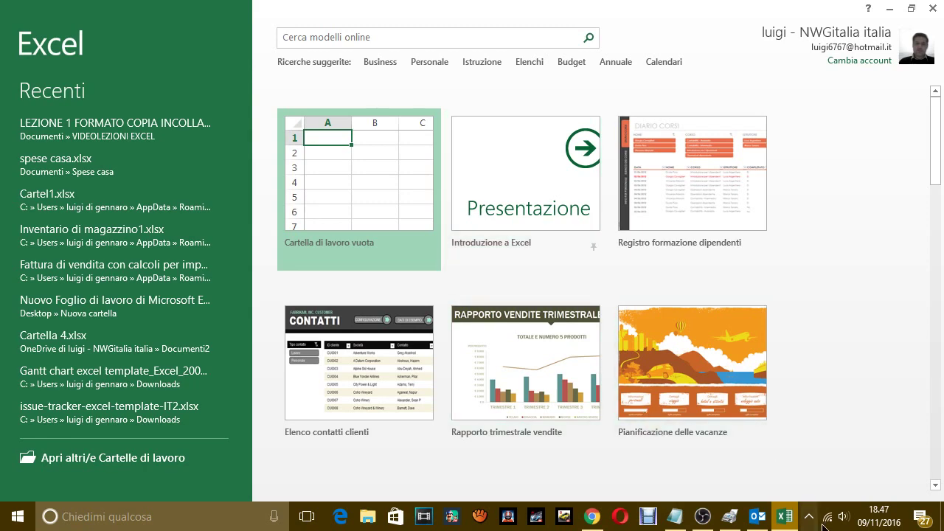
click(544, 161)
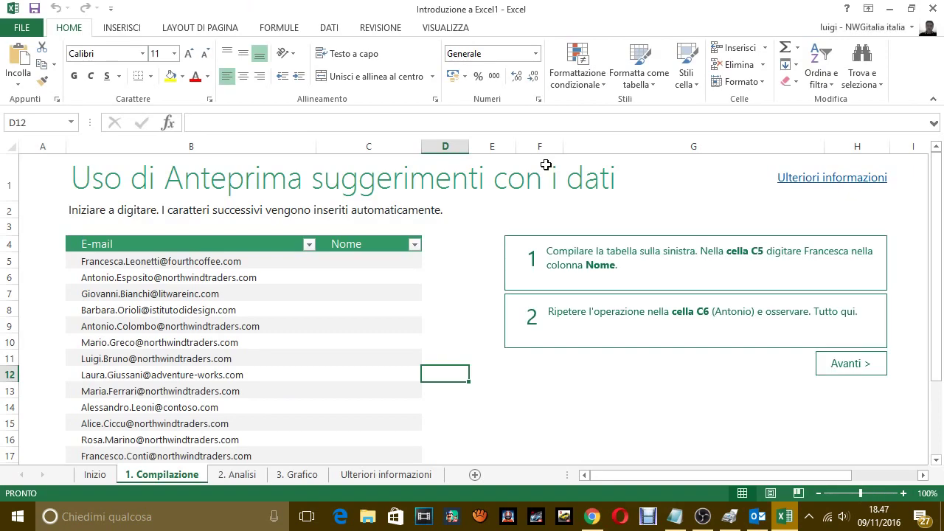
Step: Bring the Notepad caption window back to the front
click(758, 517)
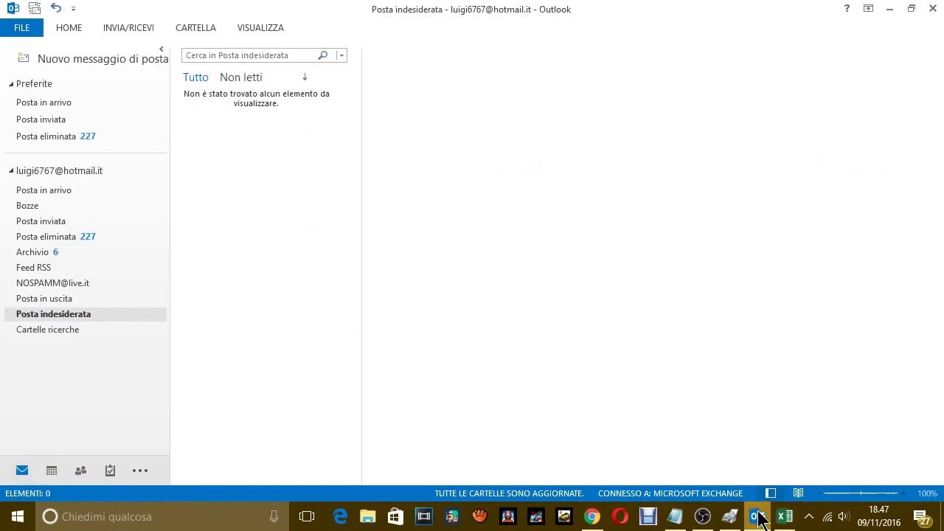
click(758, 516)
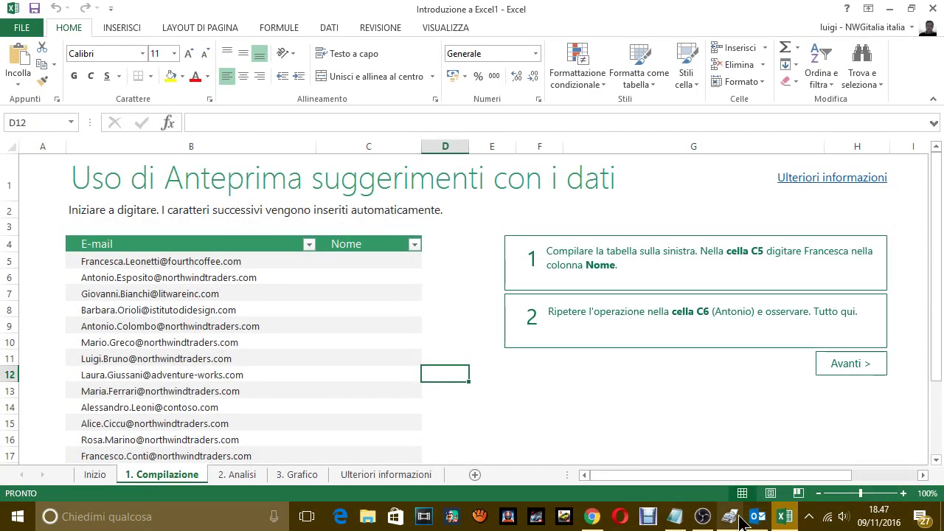
click(674, 516)
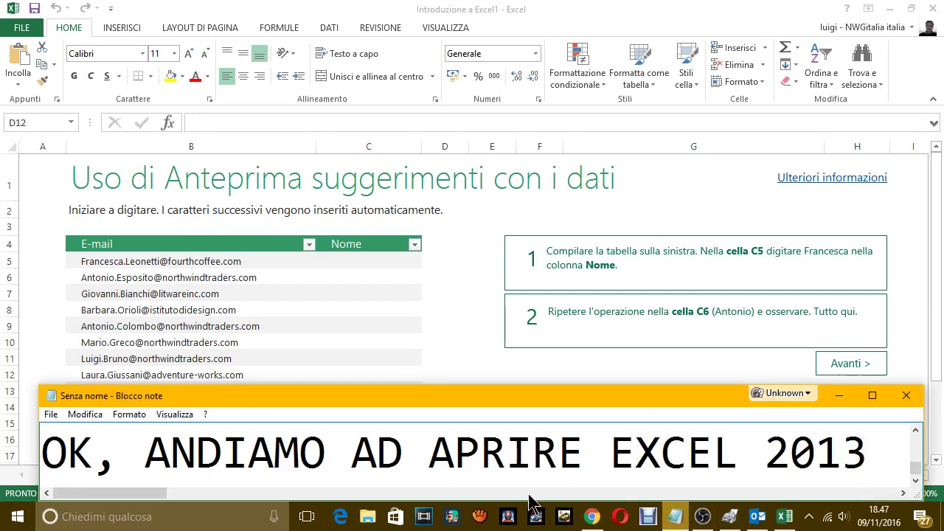
Step: Caption 'APRIAMO IL FILE PRESENTAZIONE', then replace it with 'ECCOLO.'
key(ctrl+a)
key(Delete)
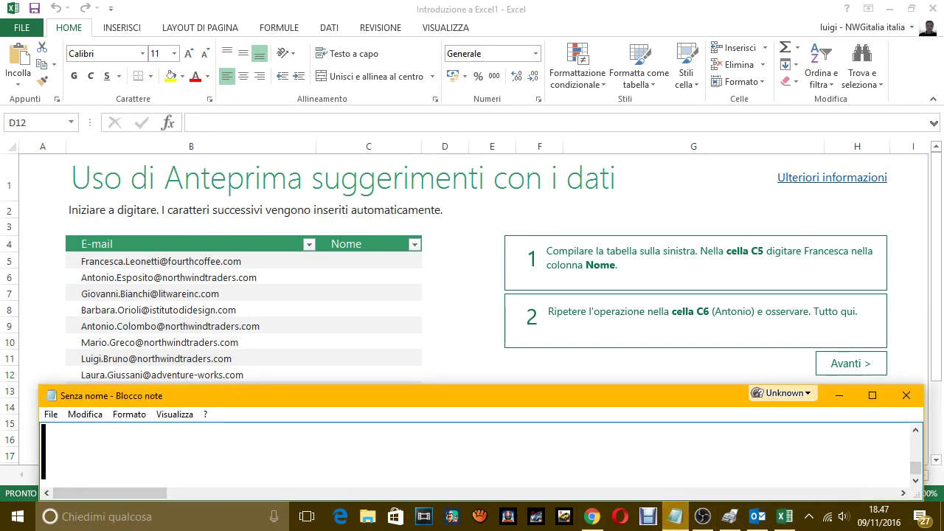
text(APRIMA)
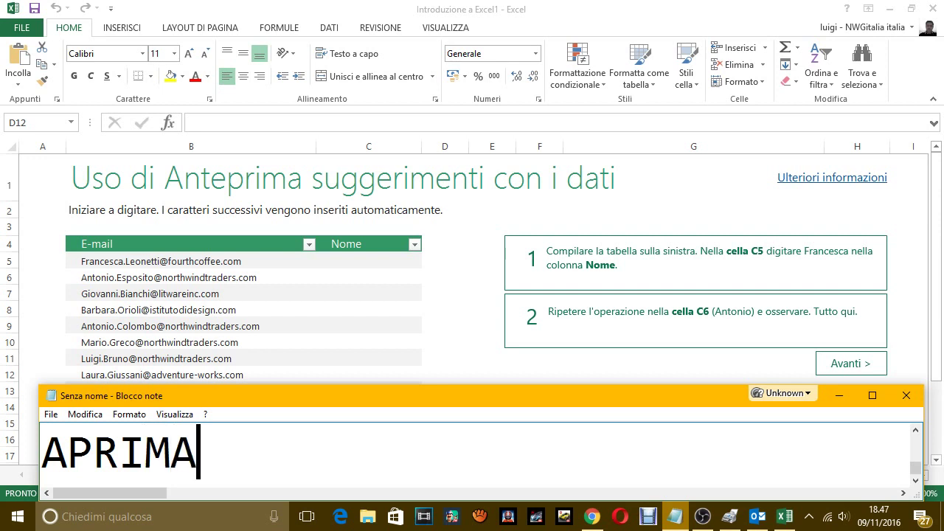
key(BackSpace)
key(BackSpace)
text(AMO )
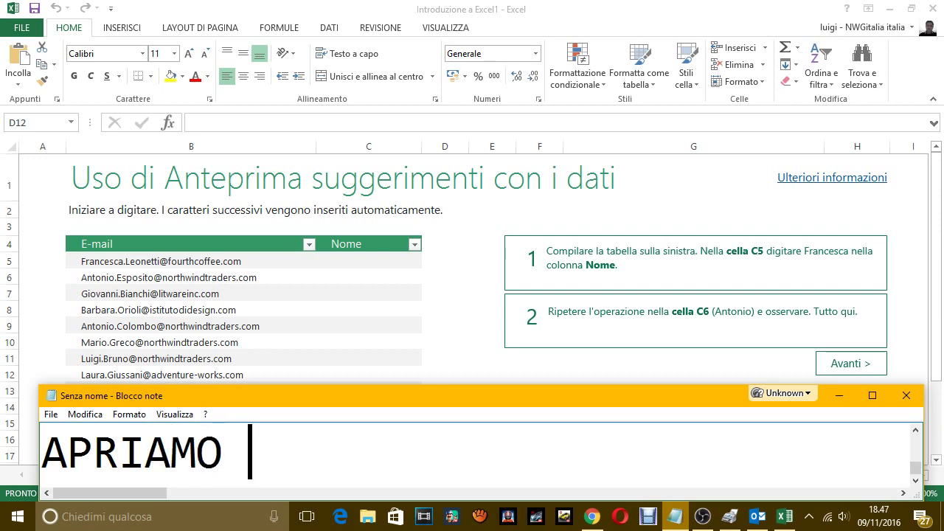
text(IL FILE PRES)
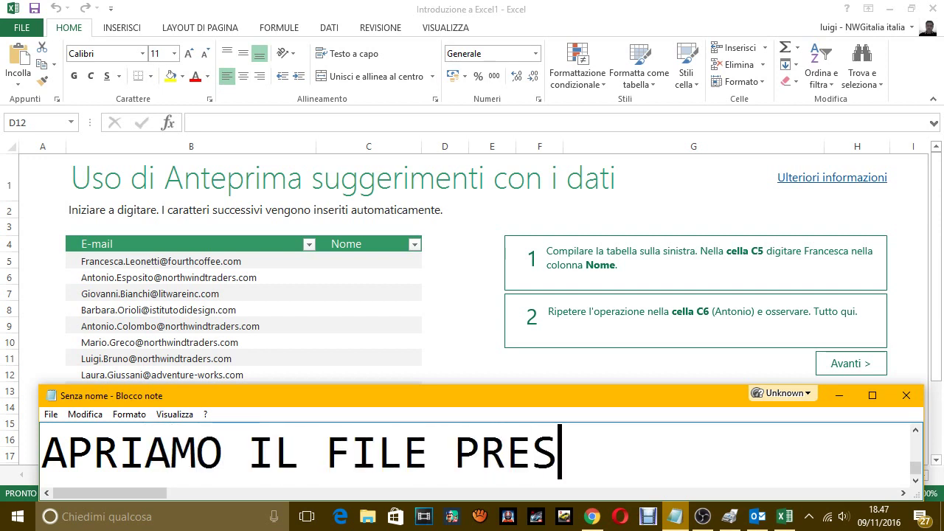
text(ENTAN)
key(BackSpace)
text(Z)
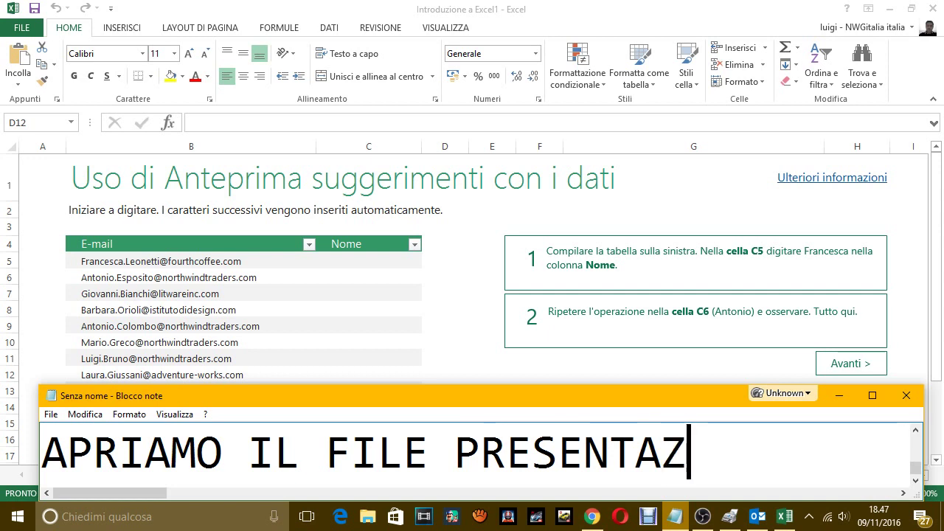
text(IONE)
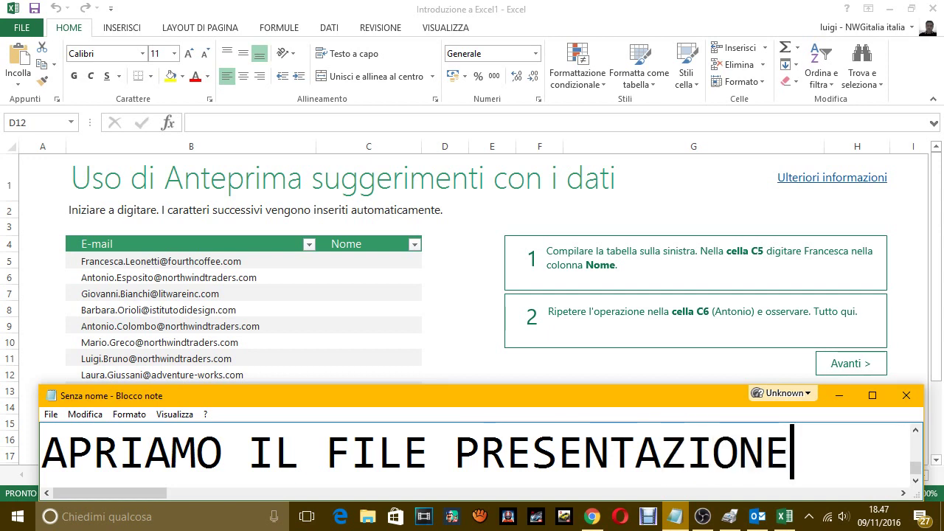
key(ctrl+a)
key(BackSpace)
text(E)
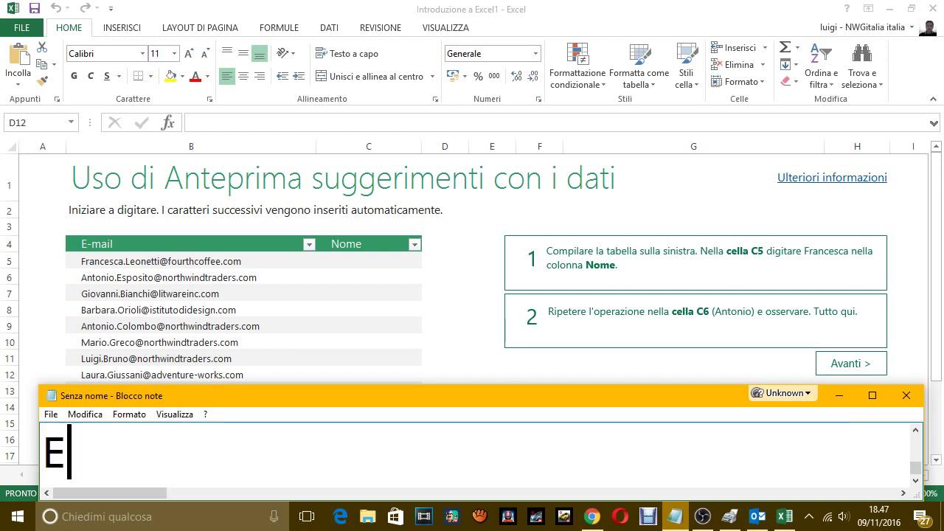
text(CCOLO.)
Step: Replace the caption with 'USO DI ANTEPRIMA CON I DATI.'
key(ctrl+a)
key(BackSpace)
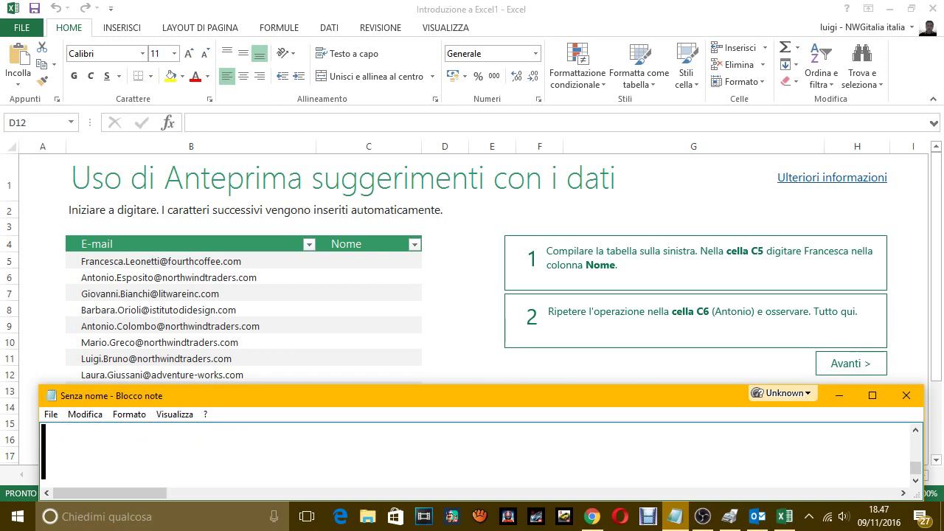
text(USO )
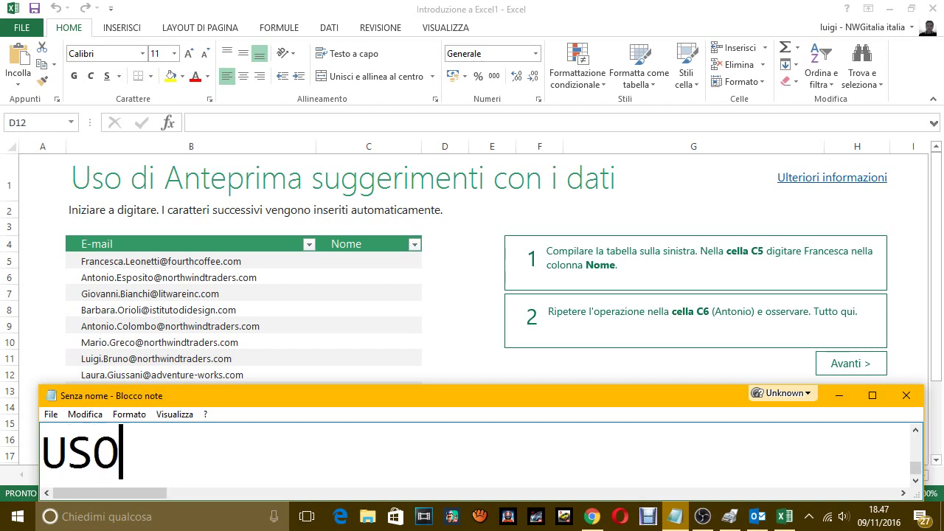
text(ID)
key(BackSpace)
key(BackSpace)
text(DI)
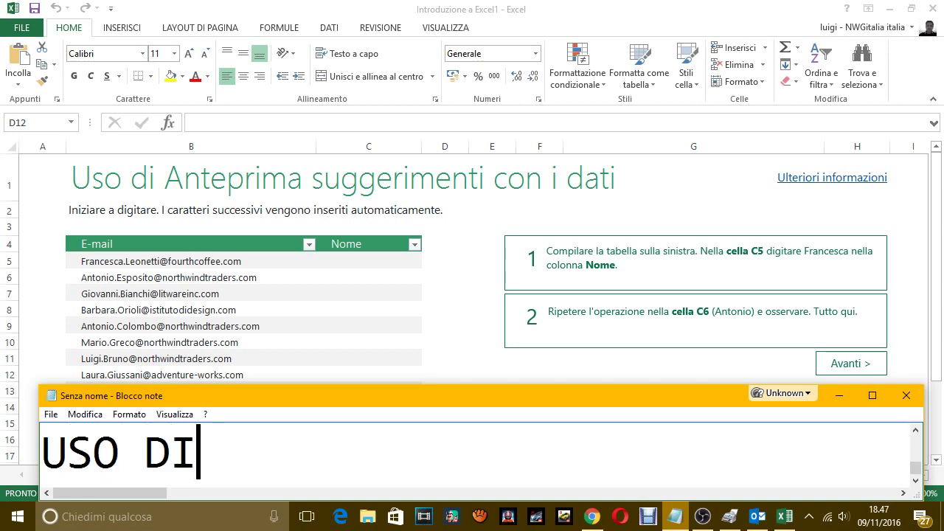
text( ANTEPRIM)
key(BackSpace)
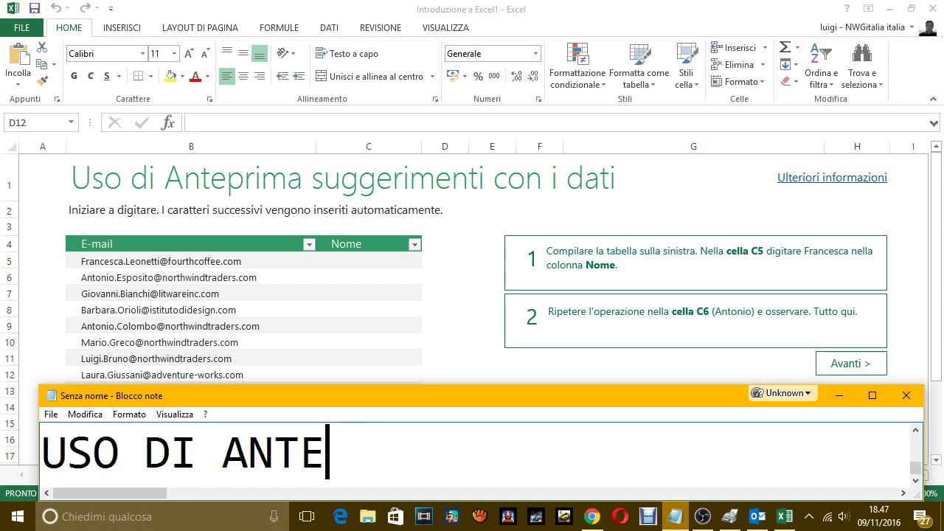
text(PRIMA (ON I DA)
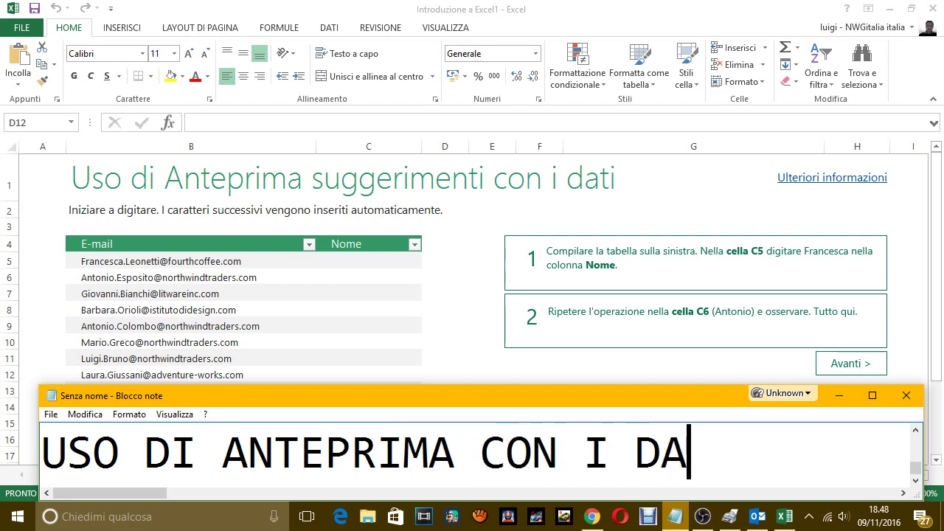
text(TI.)
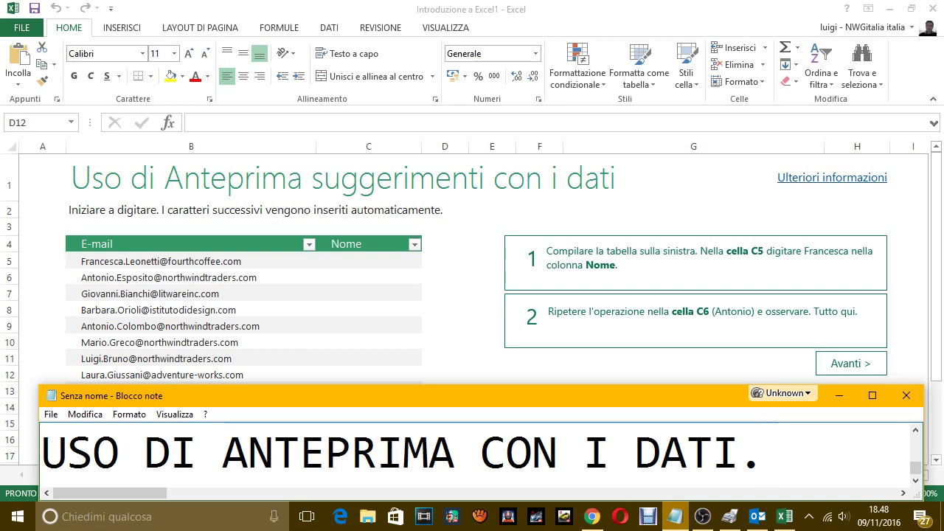
Step: Replace the caption with 'QUINDI VEDIAMO IL PRIMO SUGGERIMENTO CHE CI DA'
key(ctrl+a)
key(BackSpace)
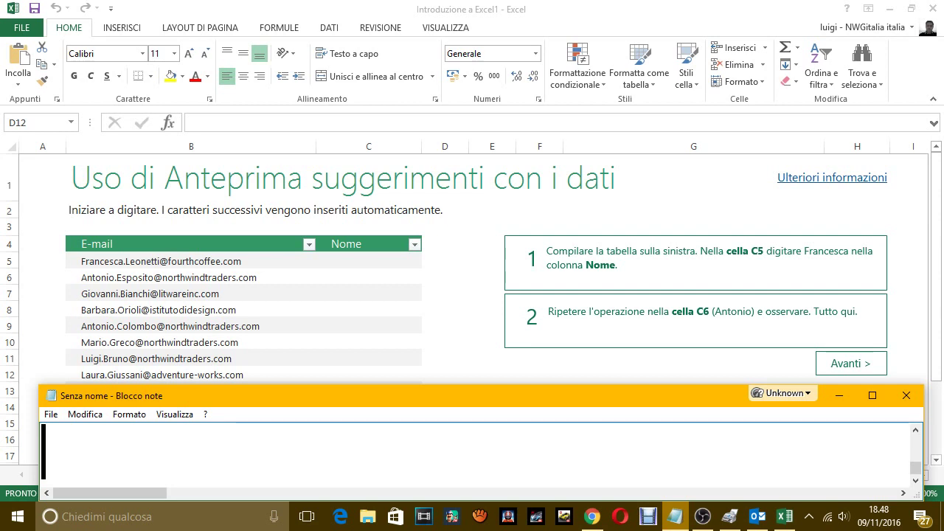
text(Q)
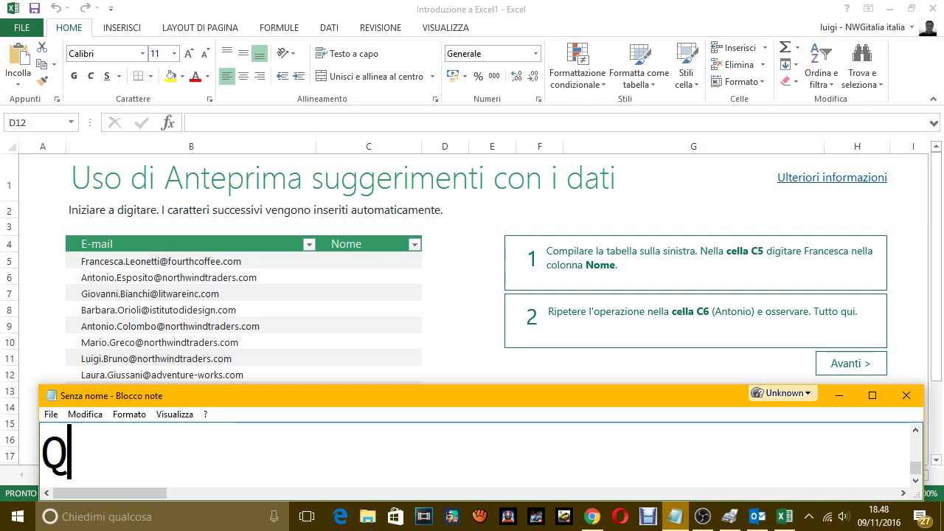
text(UINDI VEDI)
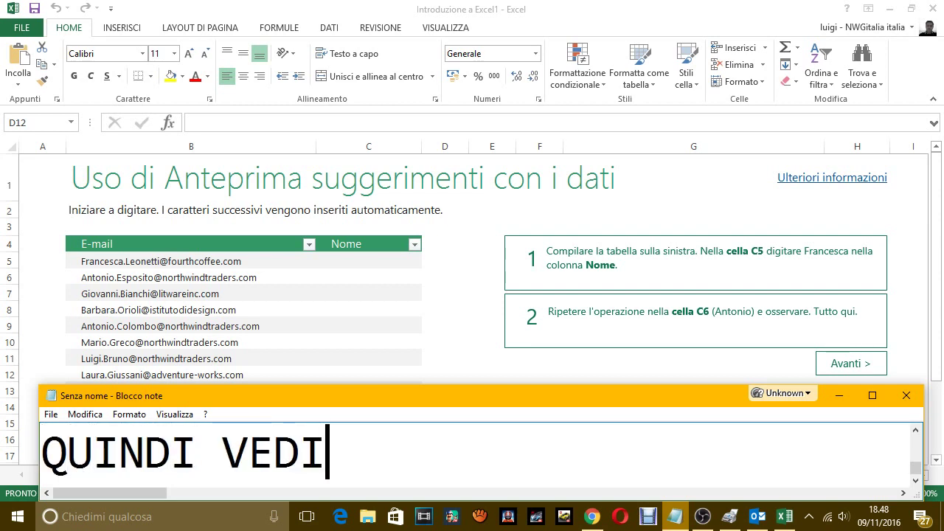
text(AMO IL PRIMO S)
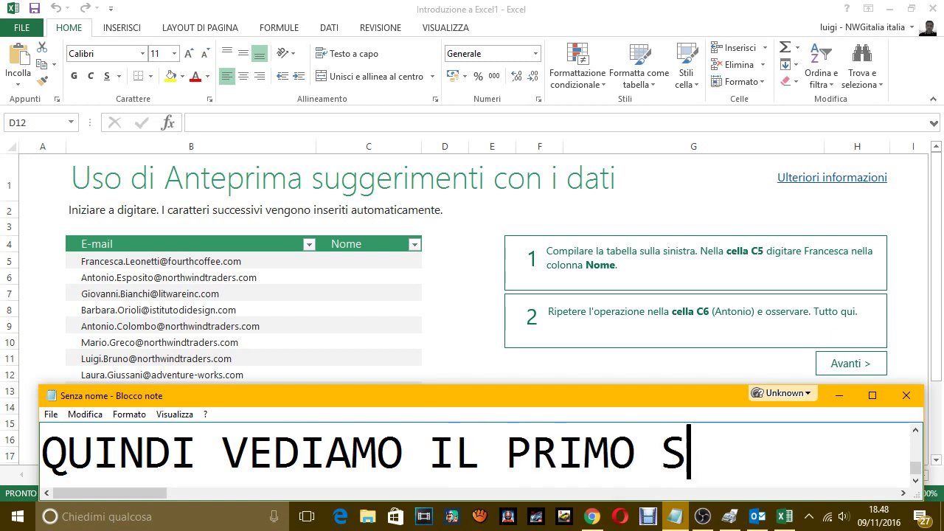
text(UGGERIMENTO)
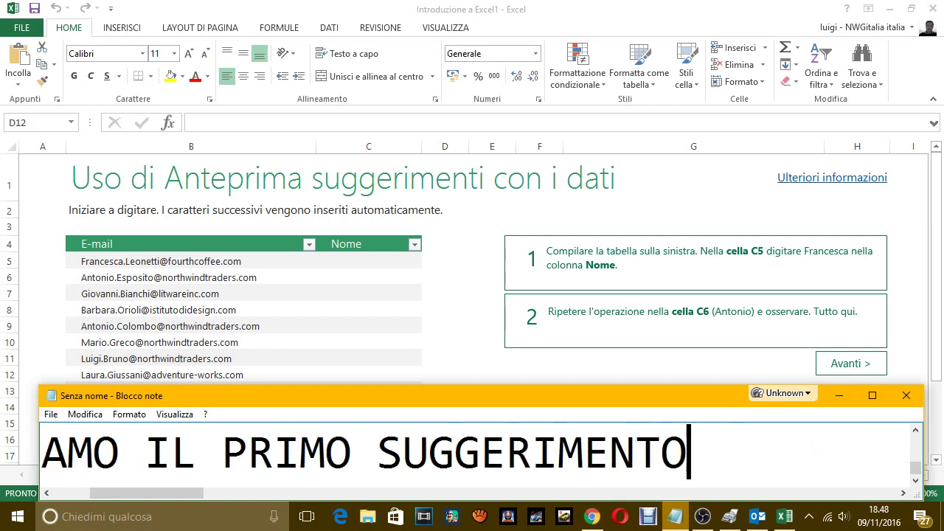
text( CHE CI )
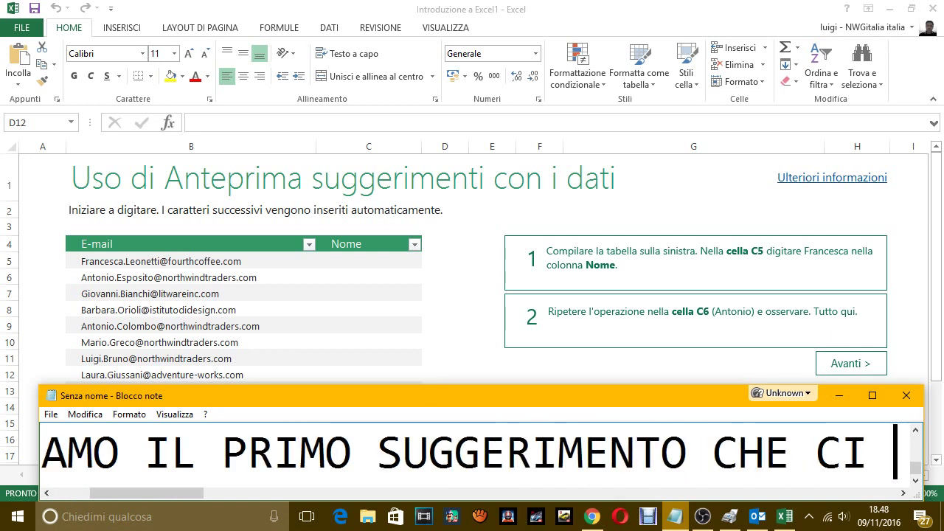
text(DA)
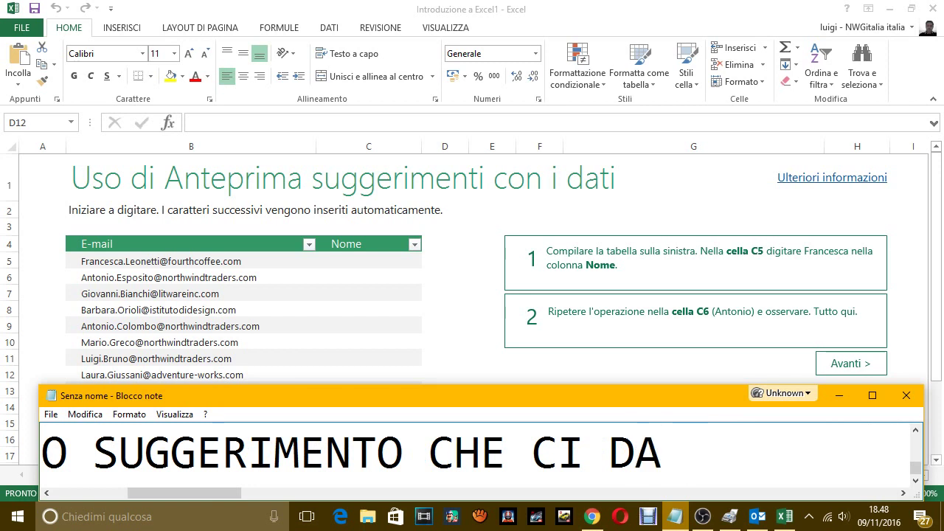
Step: Enter first names in C5 and C6, then accept Flash Fill for the remaining 15 Nome cells
click(615, 270)
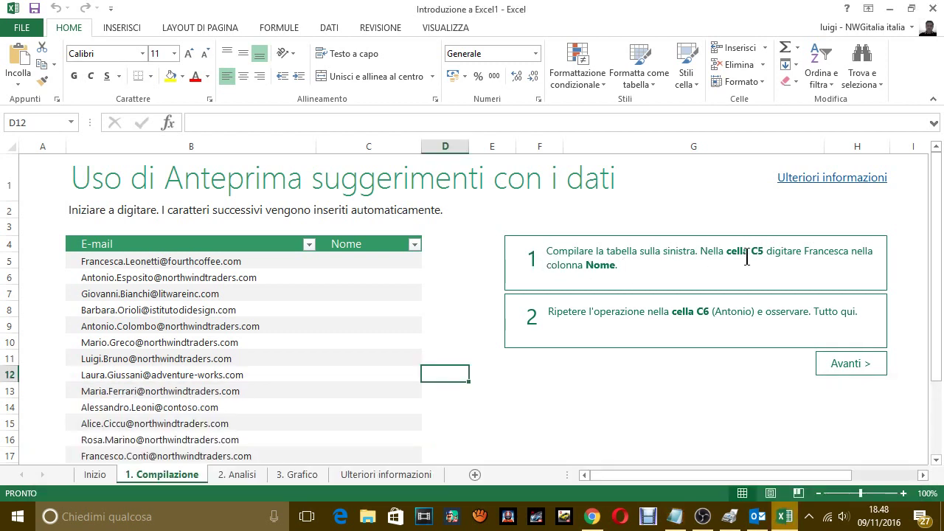
click(497, 264)
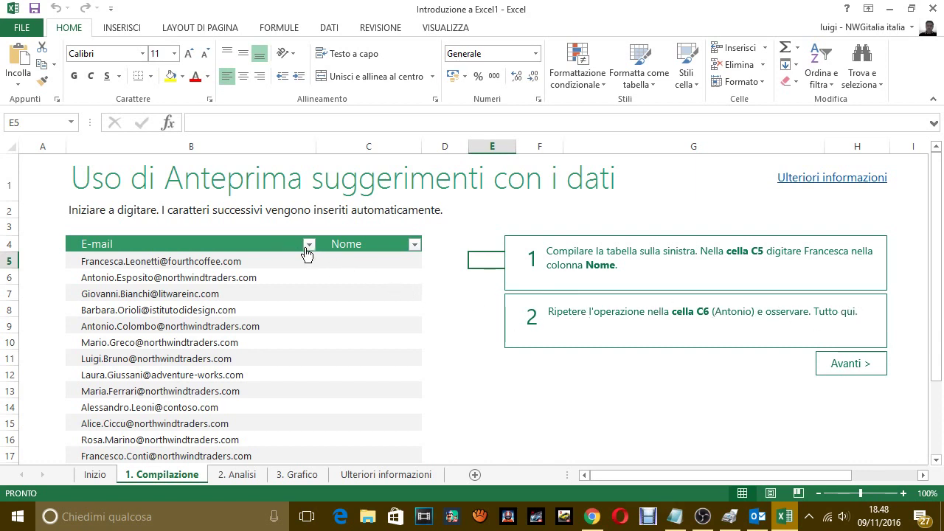
click(349, 262)
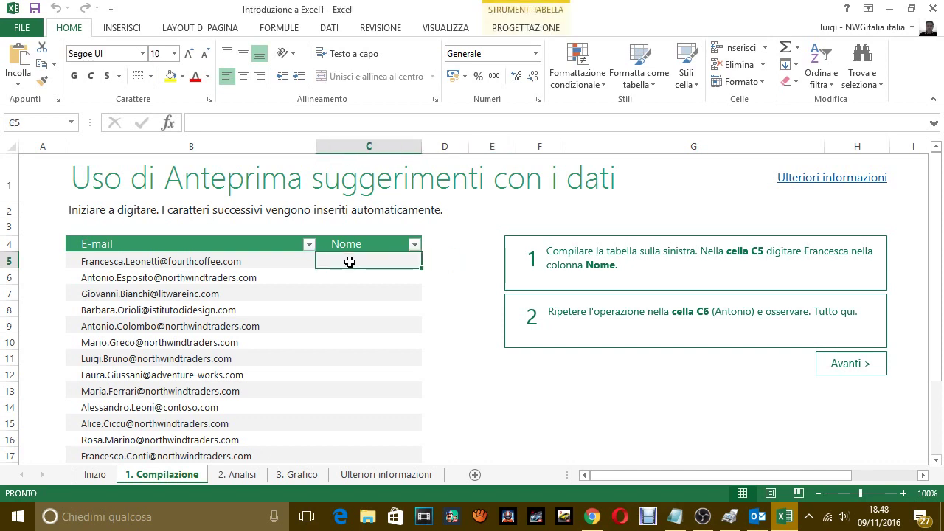
text(FRANCESCA)
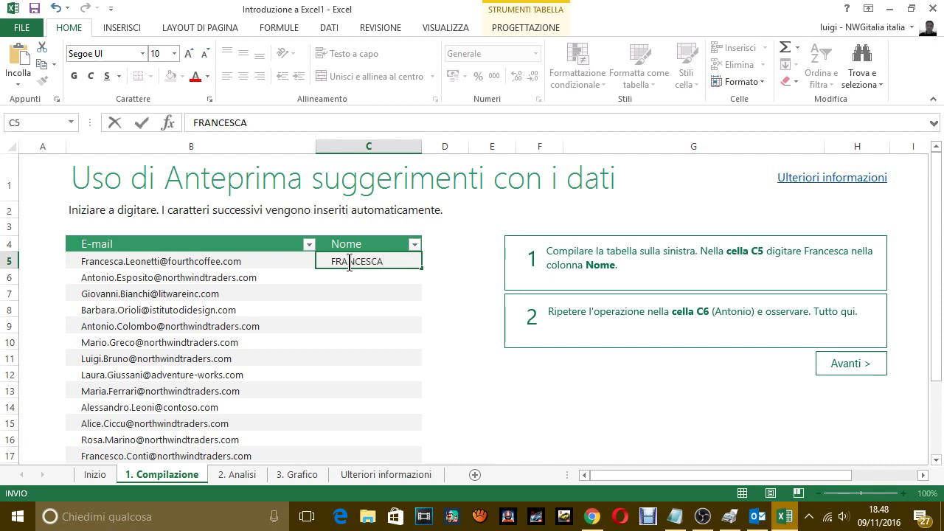
key(Return)
text(ANTONIO)
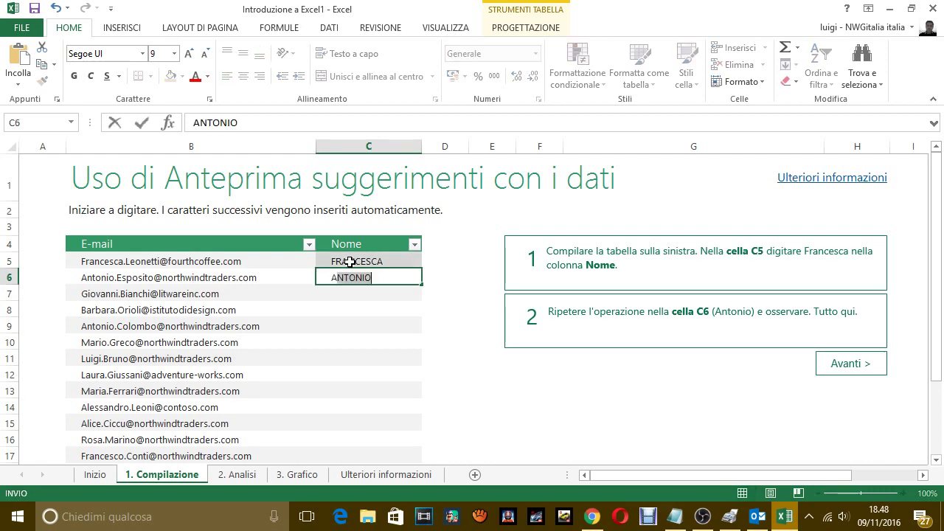
key(Return)
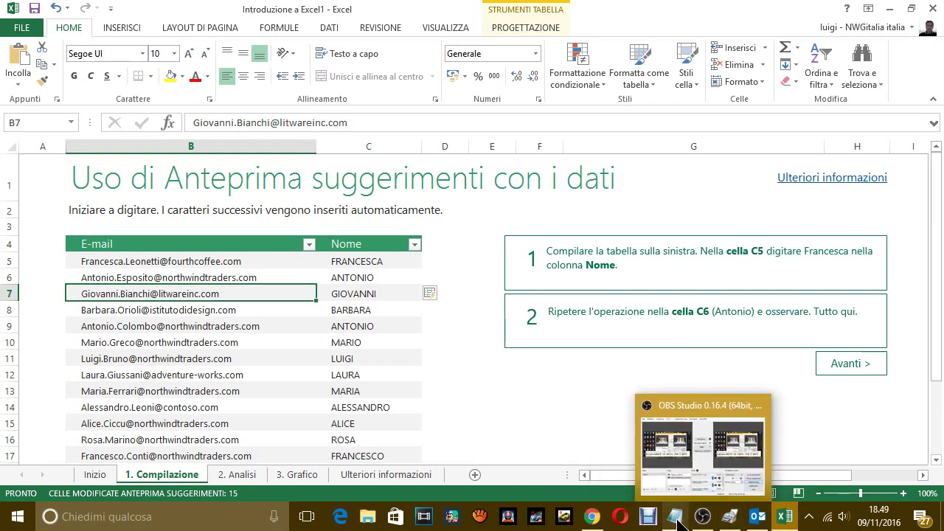
Step: Add the caption line 'COME VEDI è BASTATO INSERIRE I PRIMI DUE NOMI CHE AUTOMATICAMENTE SONO APPARSI TUTTI GLI ALTRI.'
click(674, 518)
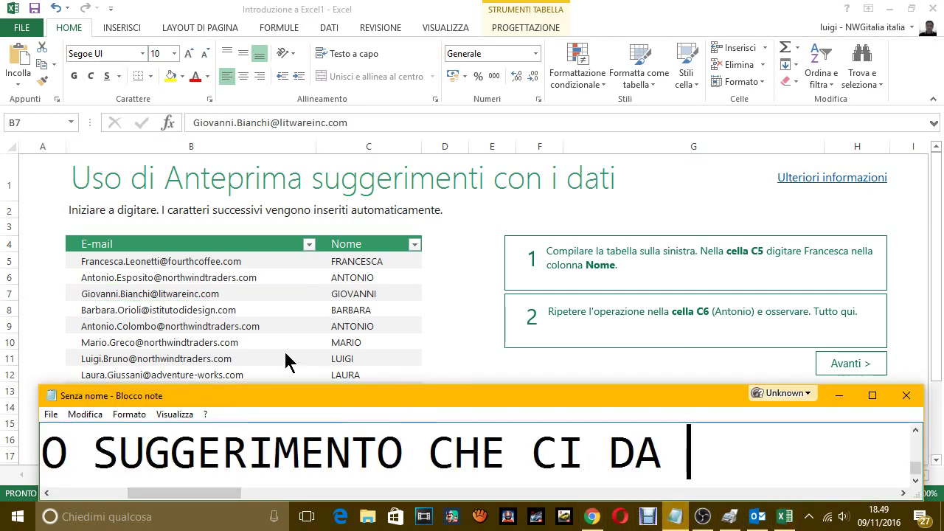
text(.)
key(Return)
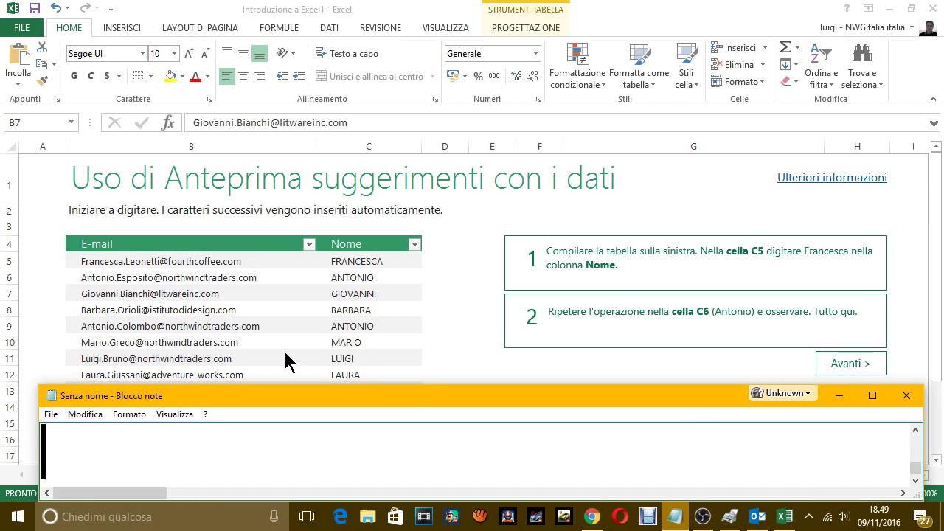
text(coME VED)
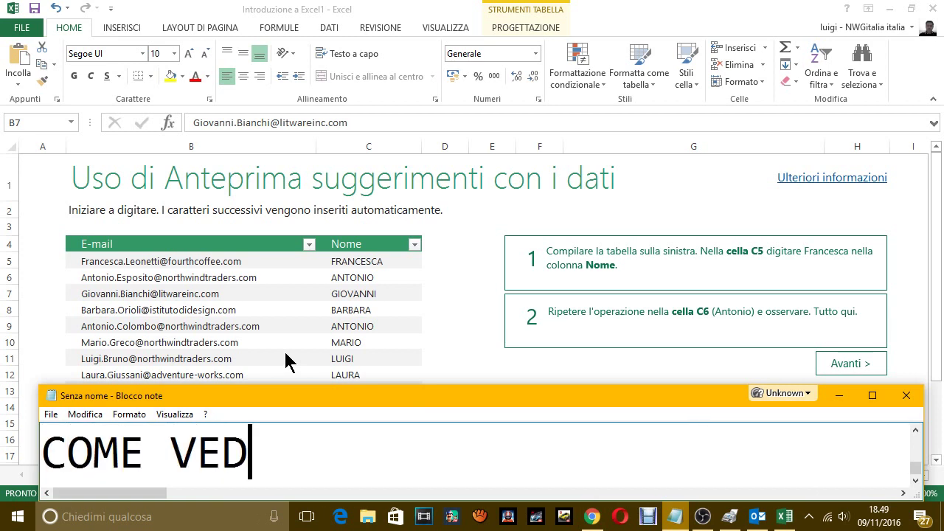
text(I P B)
key(BackSpace)
key(BackSpace)
key(BackSpace)
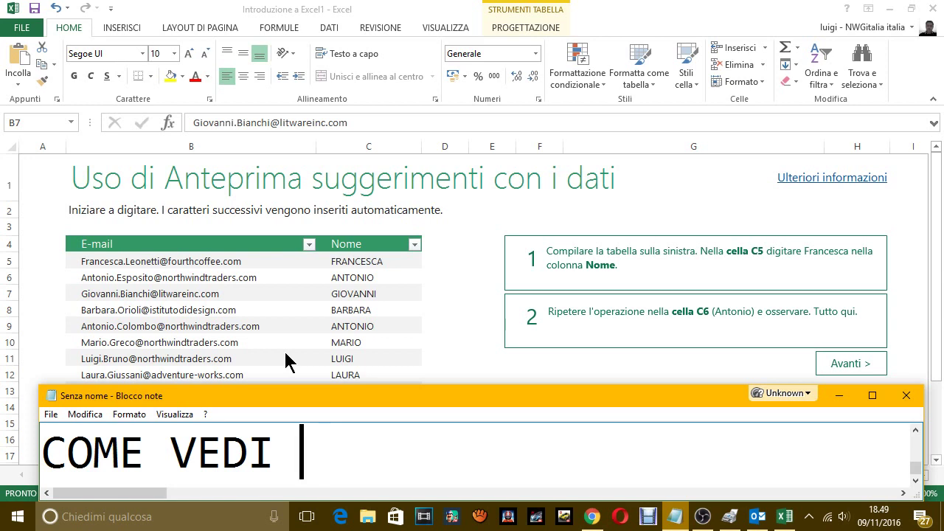
text(è BAST)
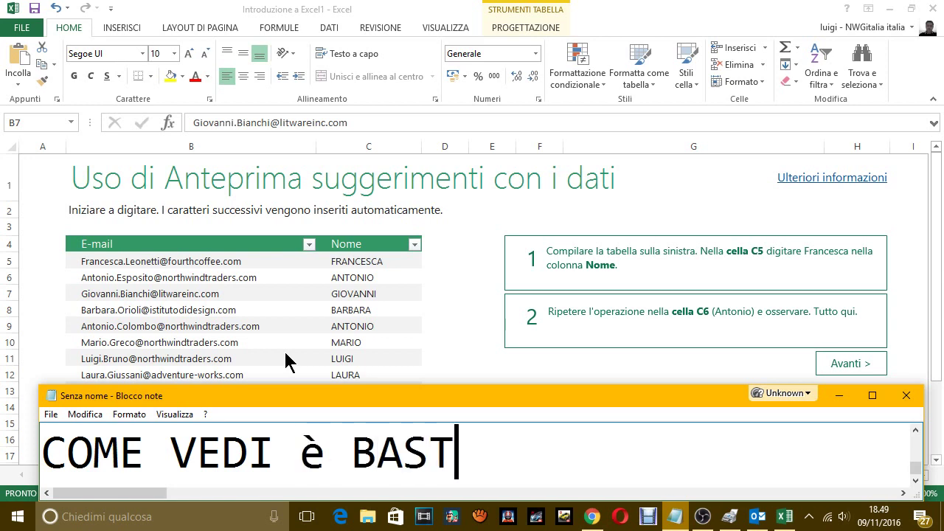
text(ATO IN)
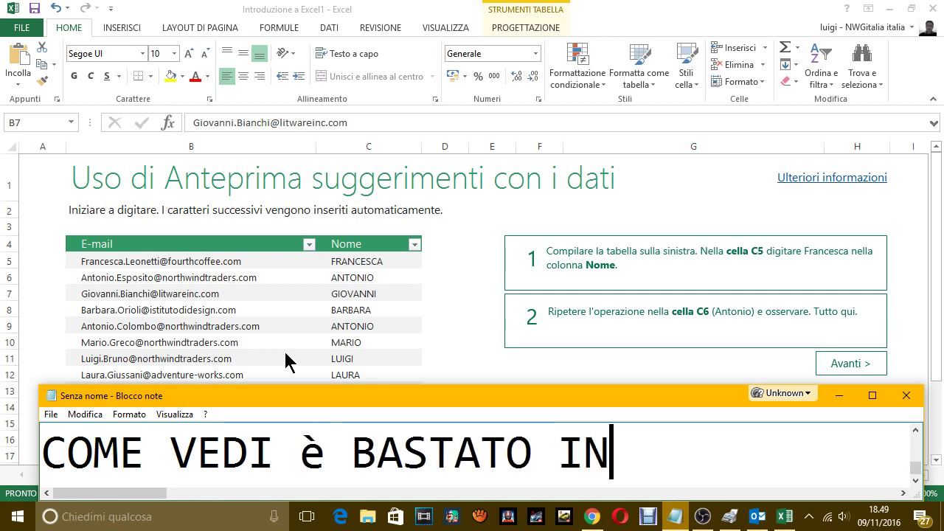
text(SERIRE I PR)
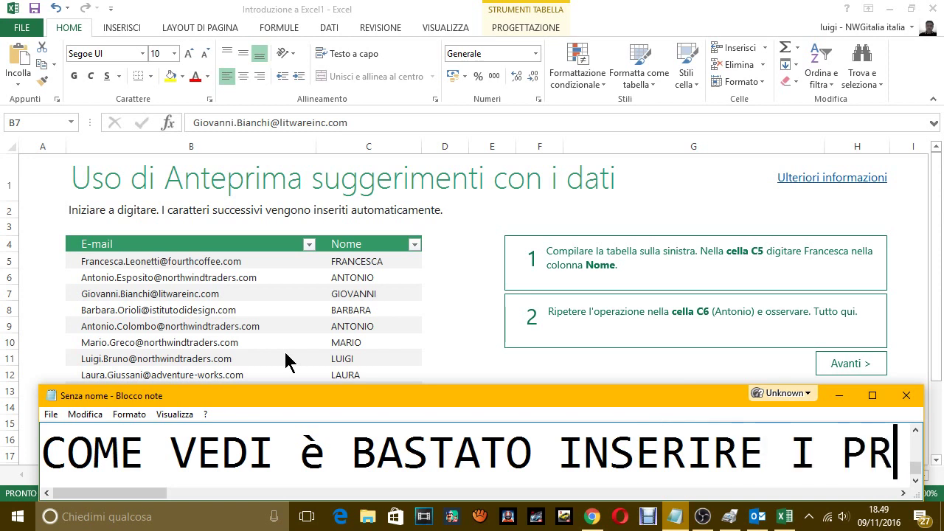
text(IMI DUE NO)
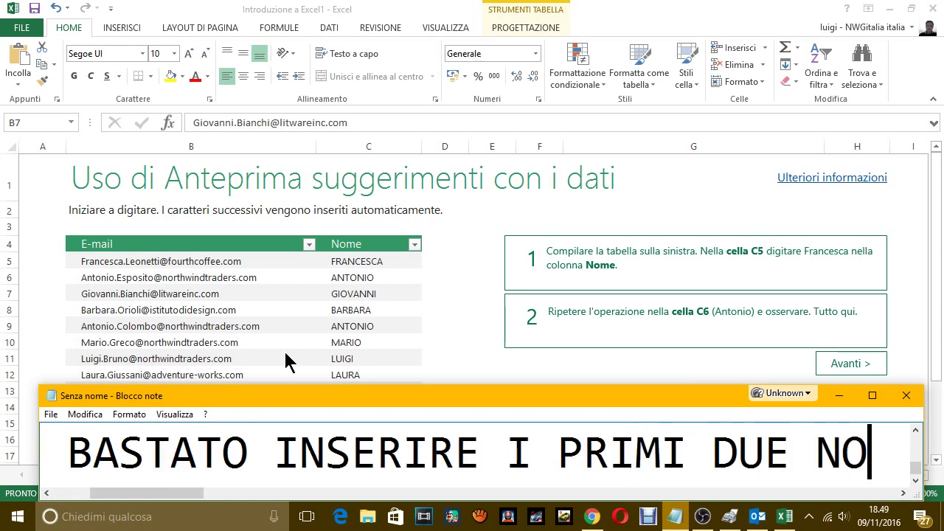
text(ME)
key(BackSpace)
text(I CHE )
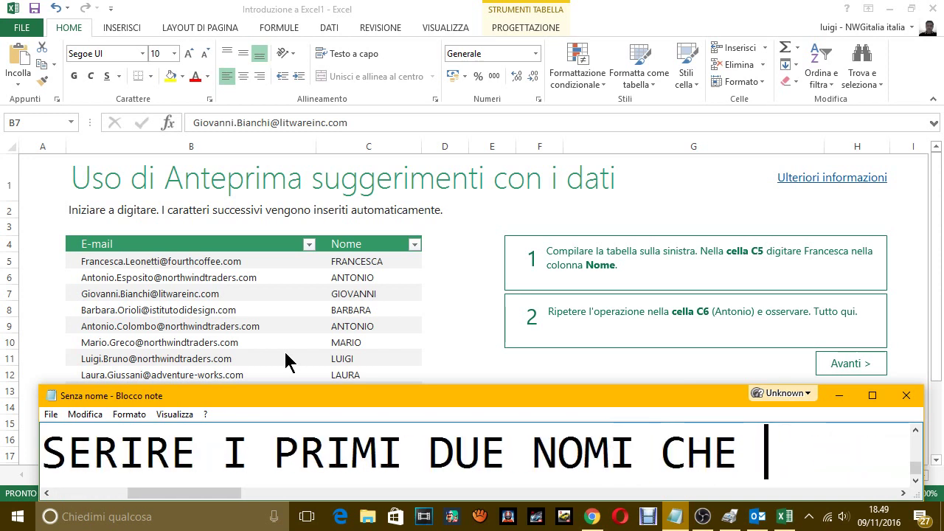
text(ATU)
key(BackSpace)
key(BackSpace)
text(UT)
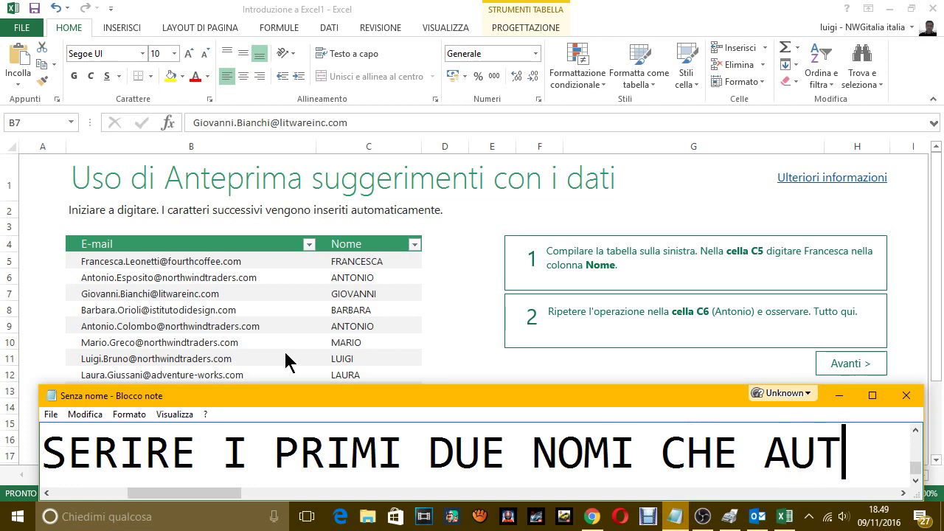
text(OMATI)
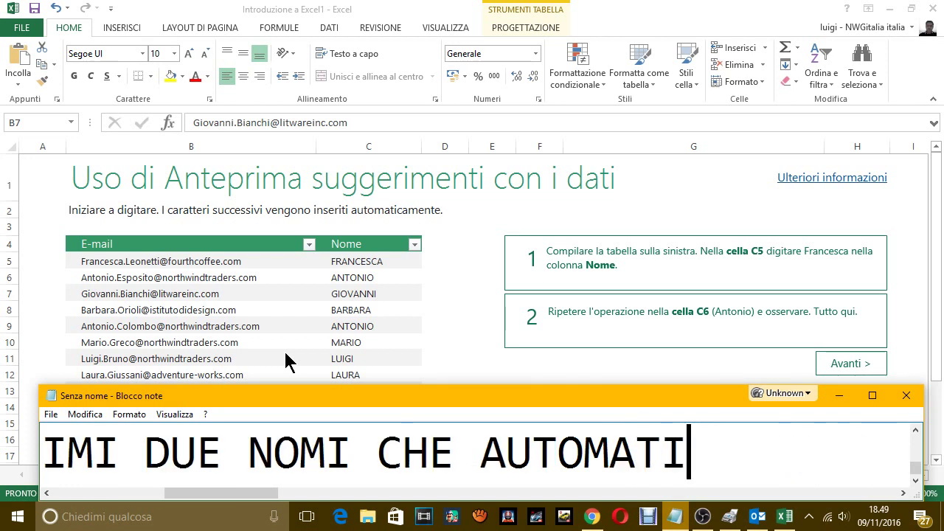
text(CAMENTE è )
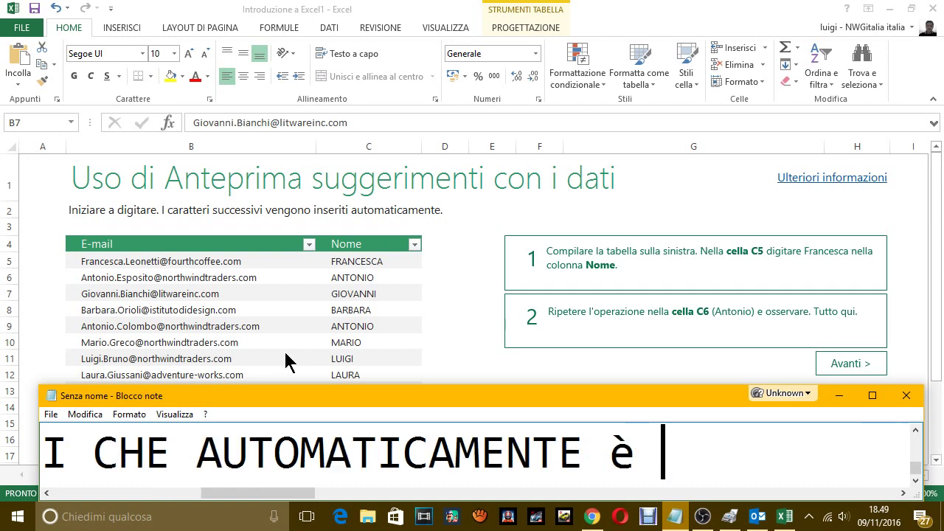
text(COM)
key(BackSpace)
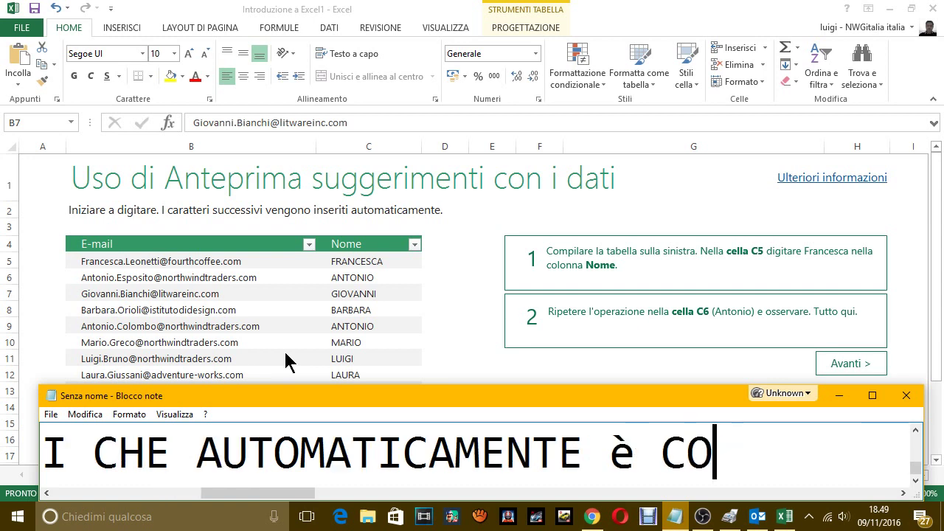
key(BackSpace)
key(BackSpace)
key(BackSpace)
key(BackSpace)
text(SONO A)
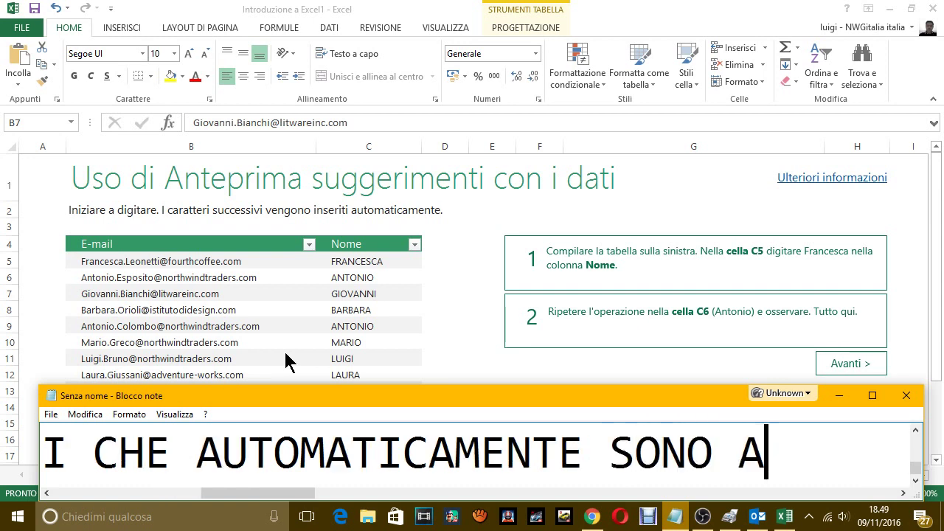
text(PPARSI TUTTI)
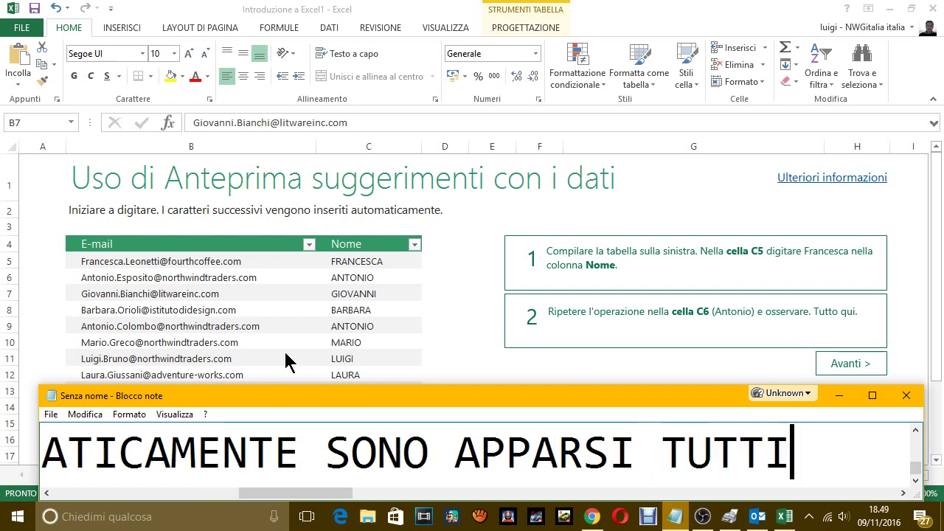
text( GLI ALTRI)
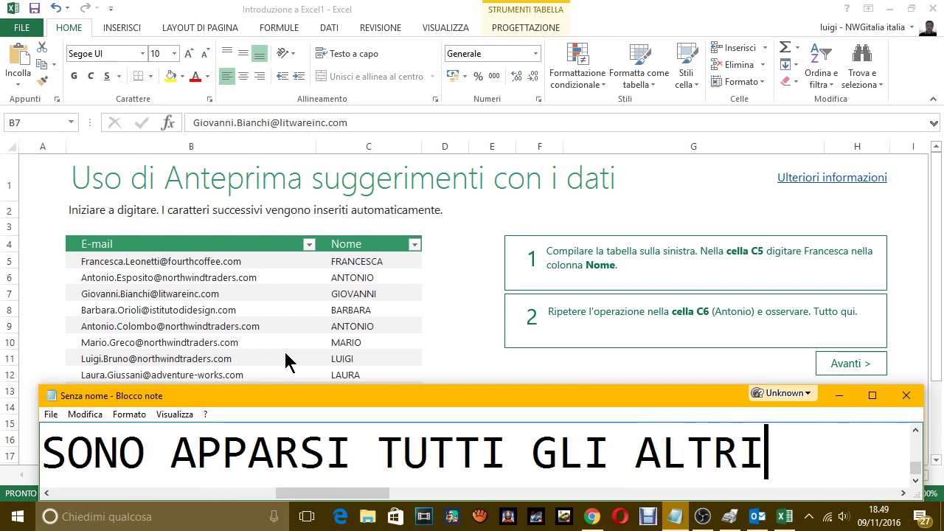
text(.)
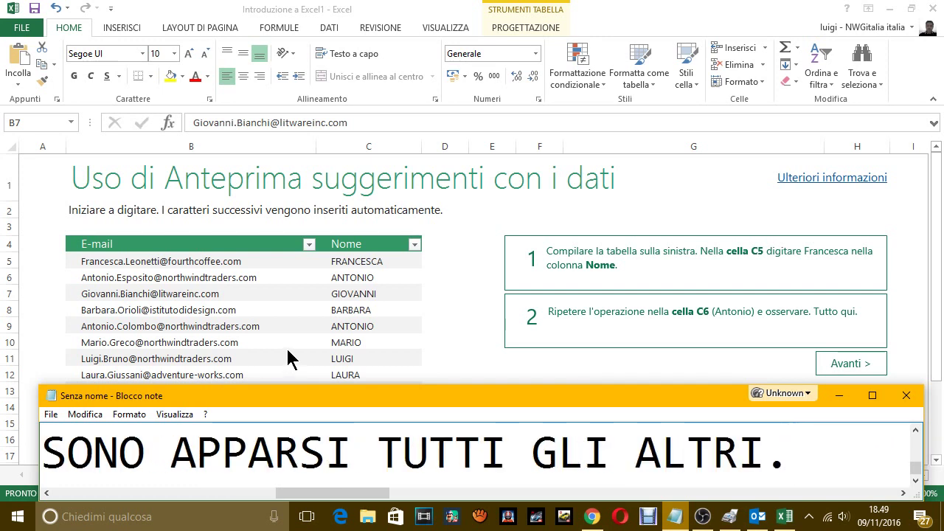
Step: Caption 'ANDIAMO AVANTI' and advance the Excel tour to the 2. Analisi sheet
key(Return)
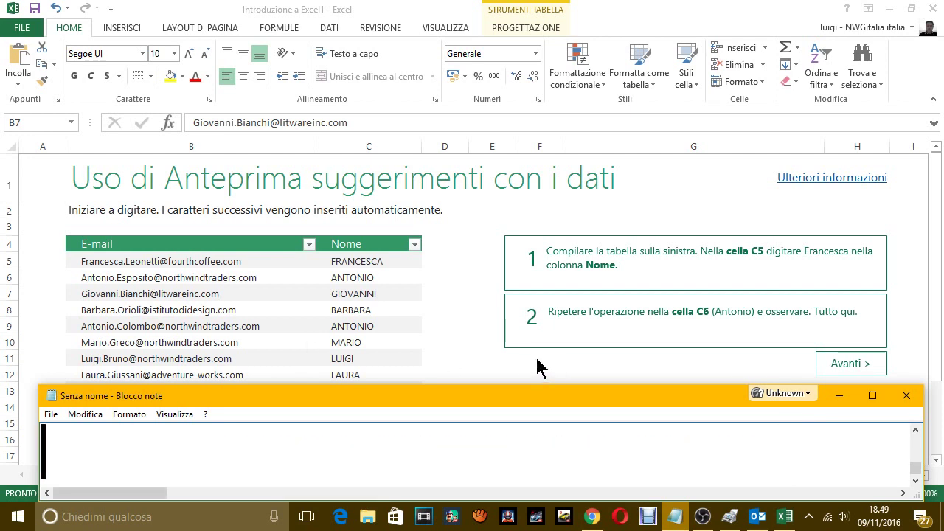
text(ANDIAMO AV)
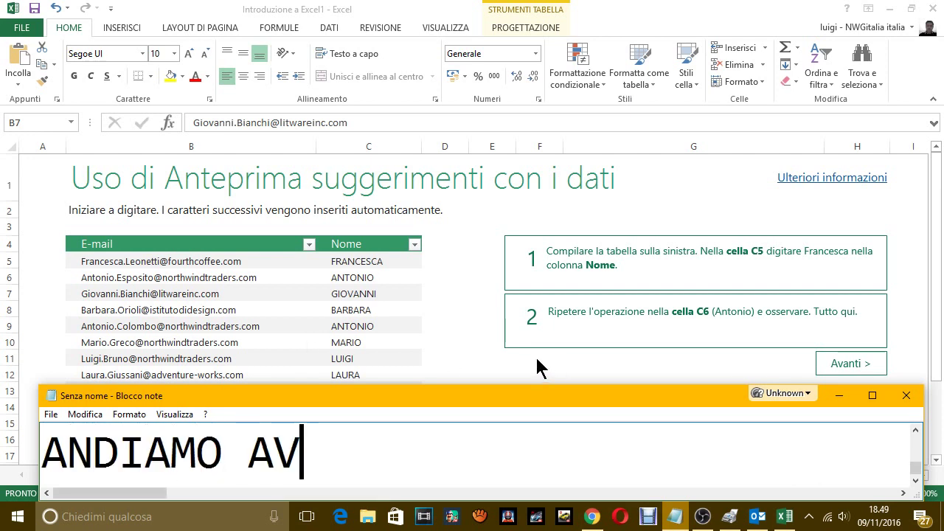
text(ANTI)
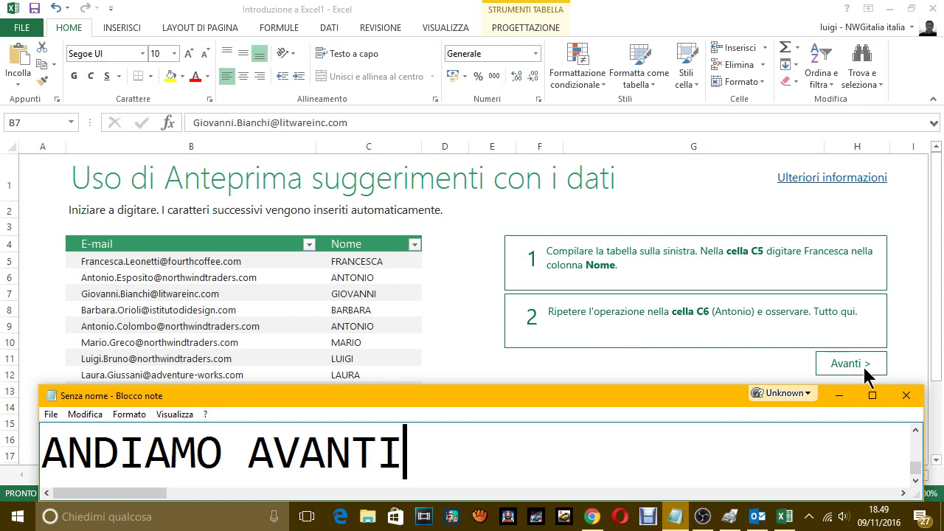
click(866, 365)
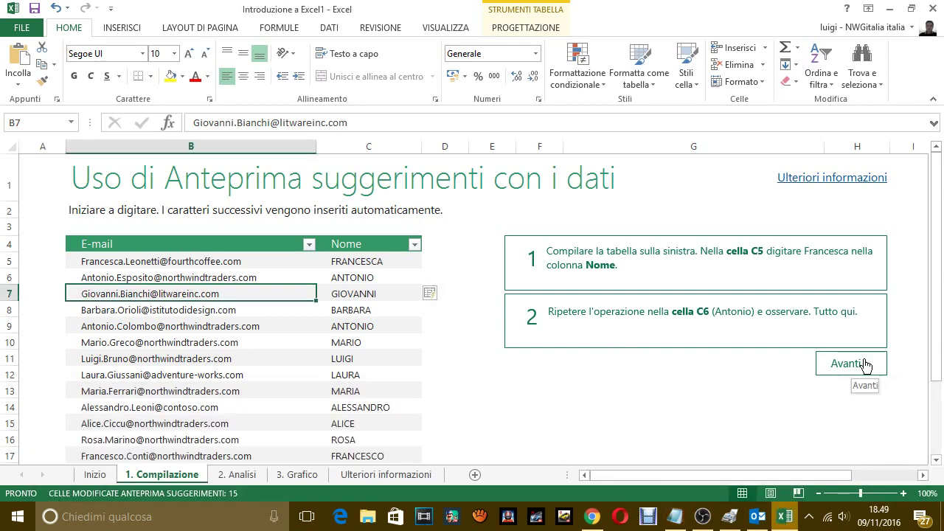
click(863, 361)
scroll(848, 354, down, 1)
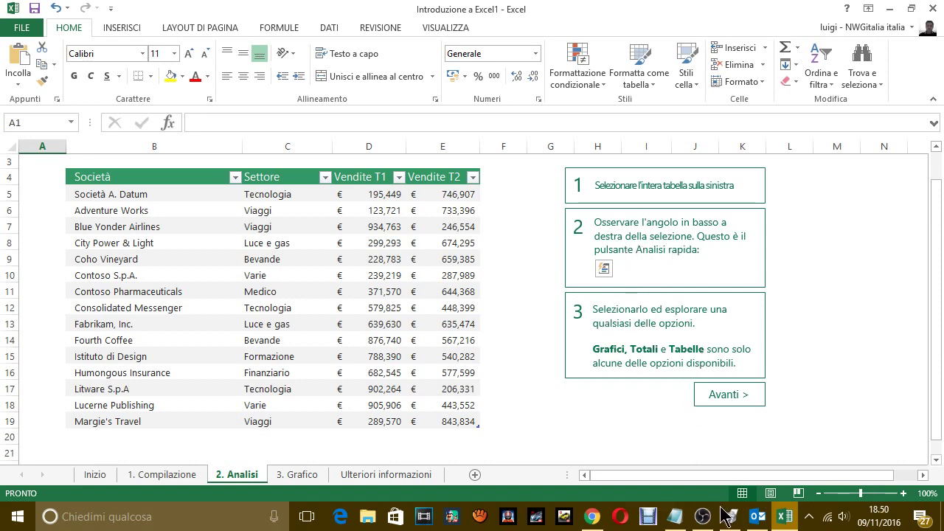
Step: Replace the caption with 'NEL SECONDO FOGLIO CI DICE DI SELEZIONARE LA TABELLA'
click(675, 516)
key(ctrl+a)
key(BackSpace)
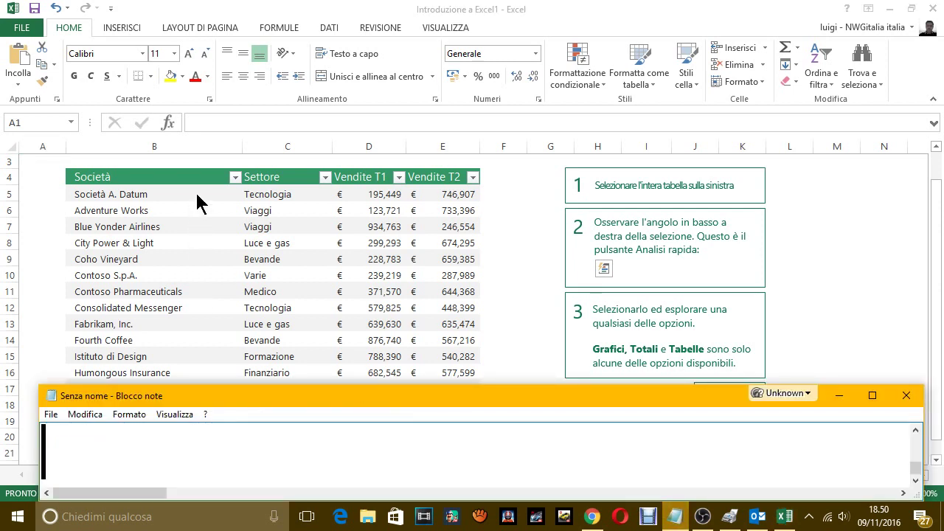
text(NEL SEC)
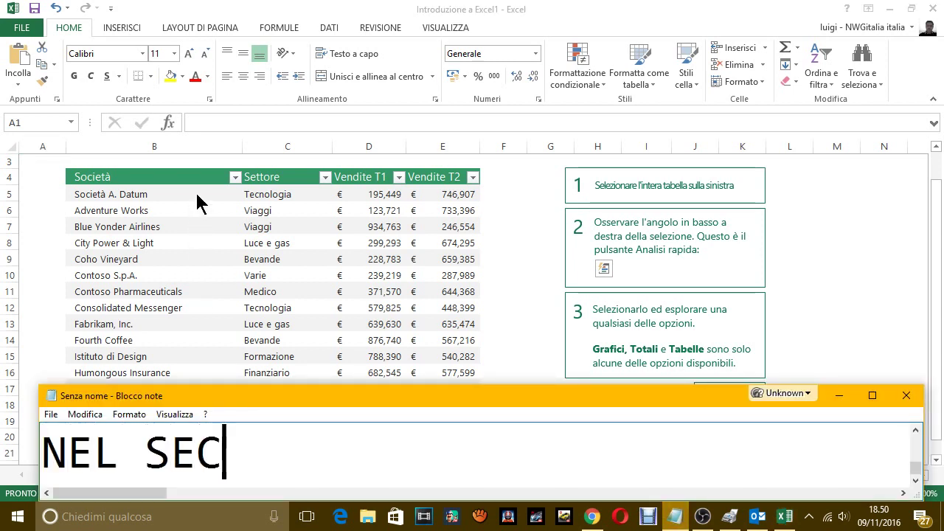
text(ONDO FOGLI)
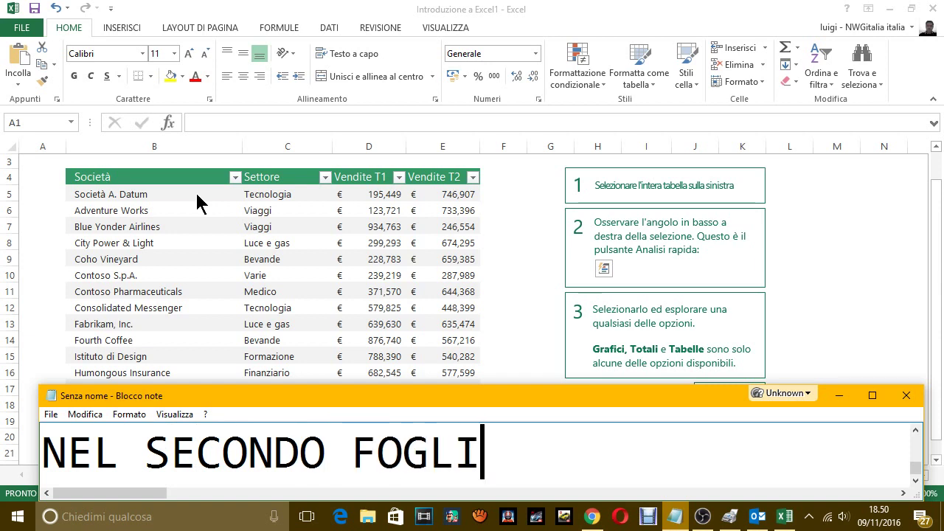
text(O CI)
text( DI)
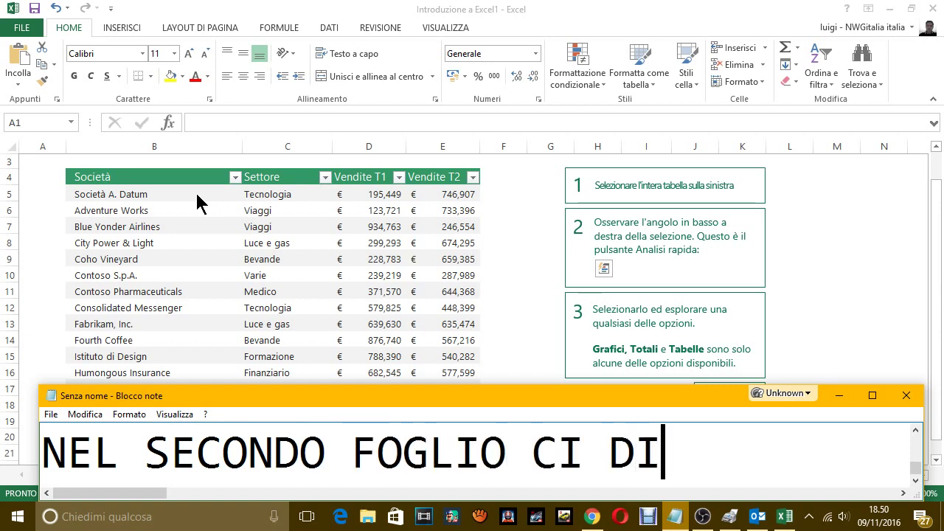
text(CE DI SE)
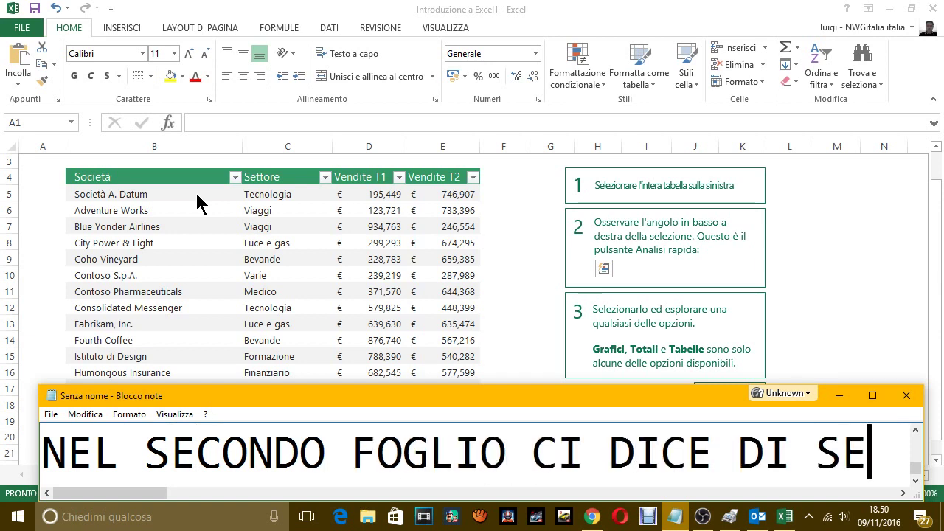
text(LEZIONE)
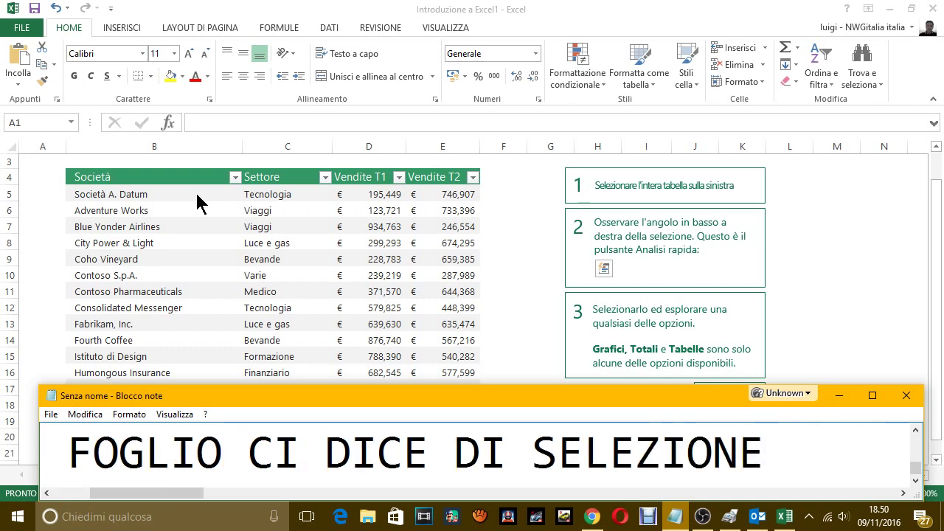
key(BackSpace)
text(ARE UN)
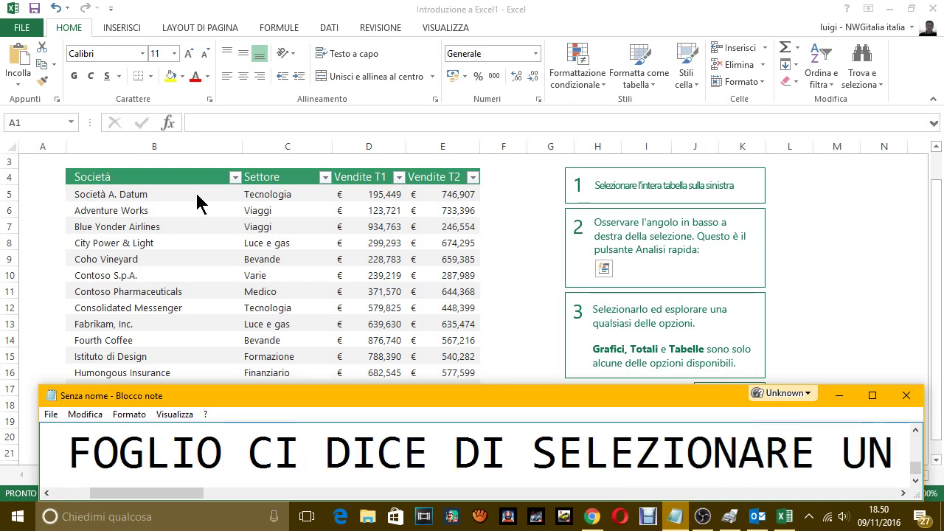
key(BackSpace)
key(BackSpace)
text(LA TA)
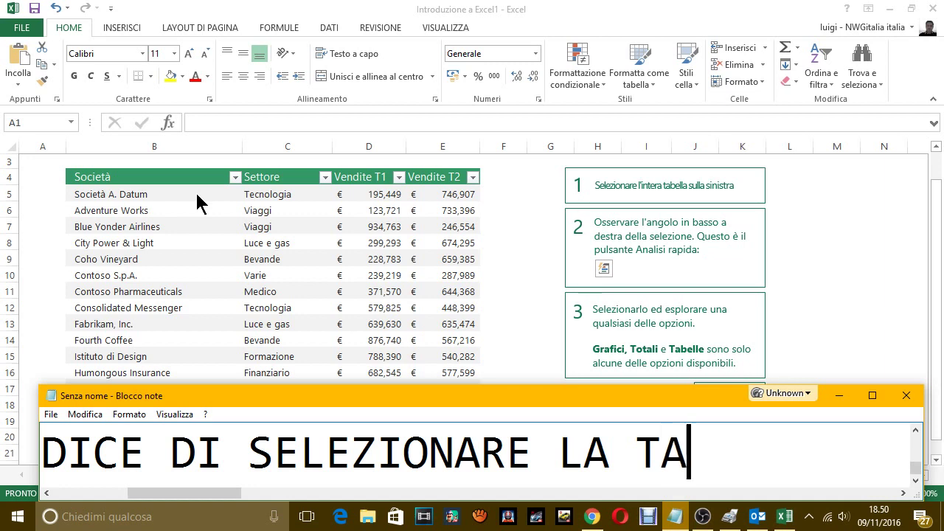
text(BELLA)
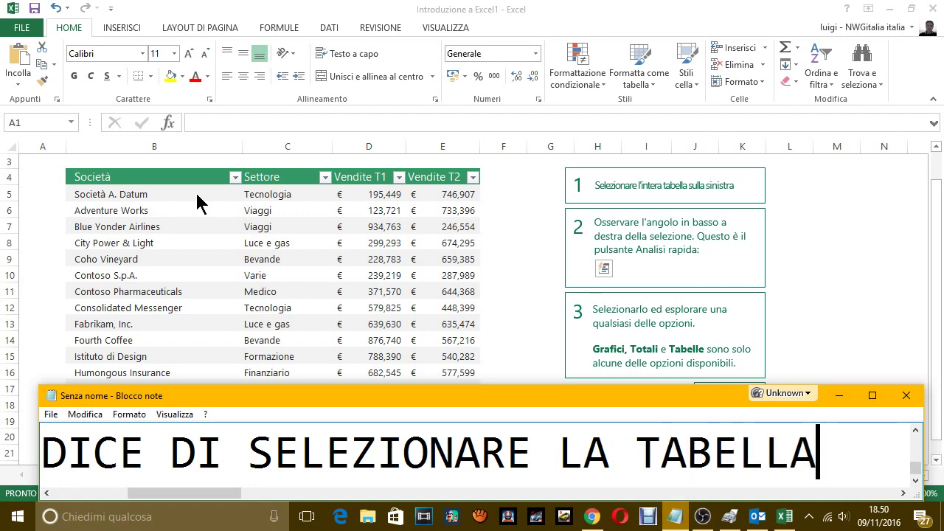
text( INTE)
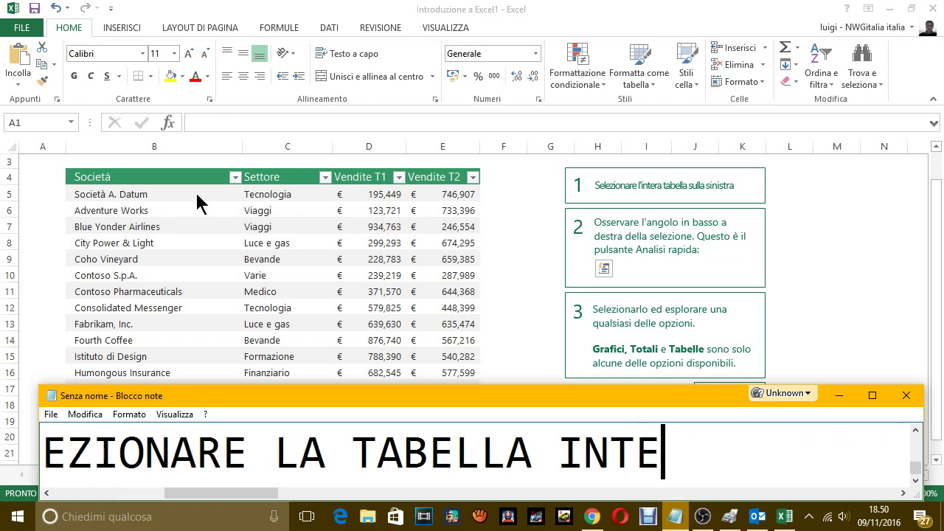
text(R)
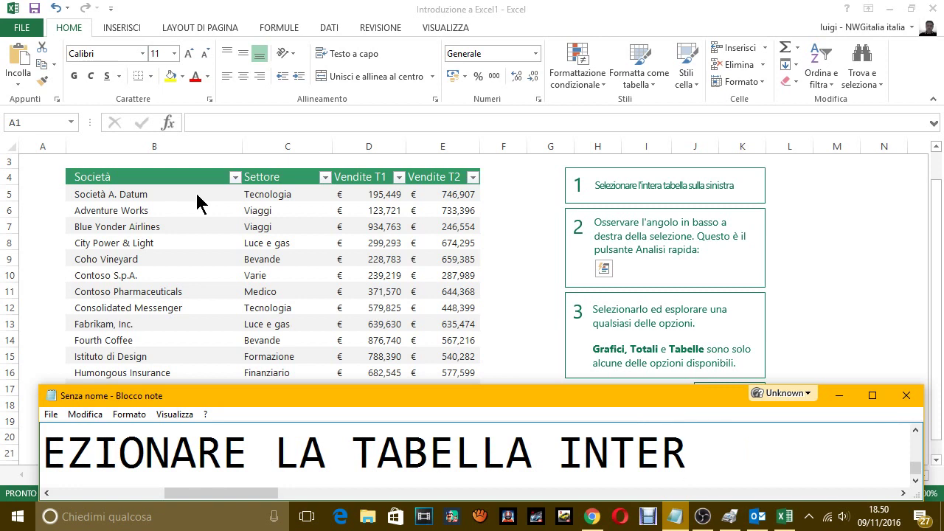
Step: Continue the caption with 'E OSSERVARE ANGOLO IN BASSO E POI ESPLORARE I GRAFICI…ANDIAMO A FAR'
key(BackSpace)
key(BackSpace)
key(BackSpace)
key(BackSpace)
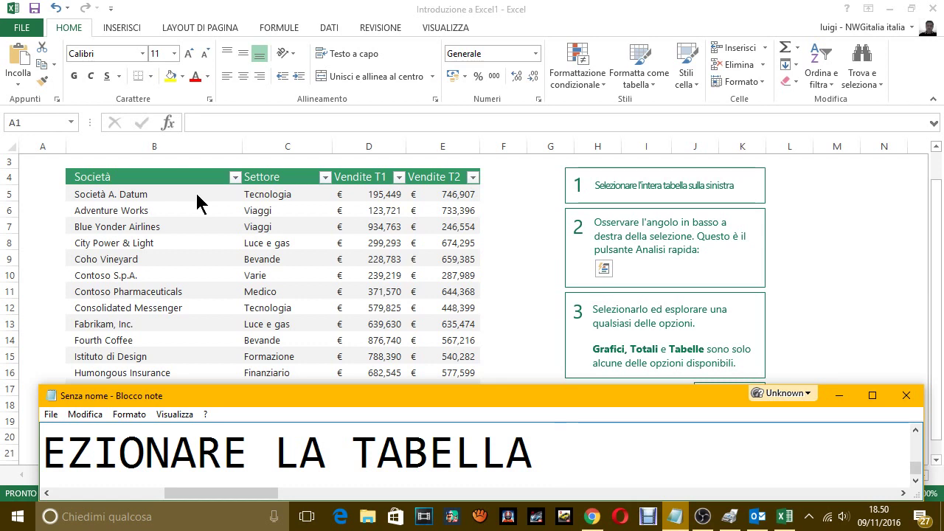
text(E )
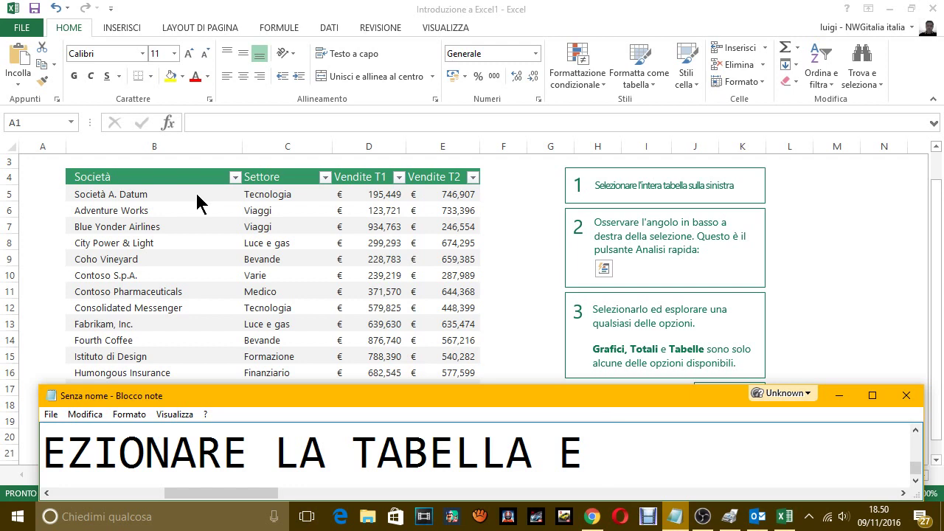
text(OS)
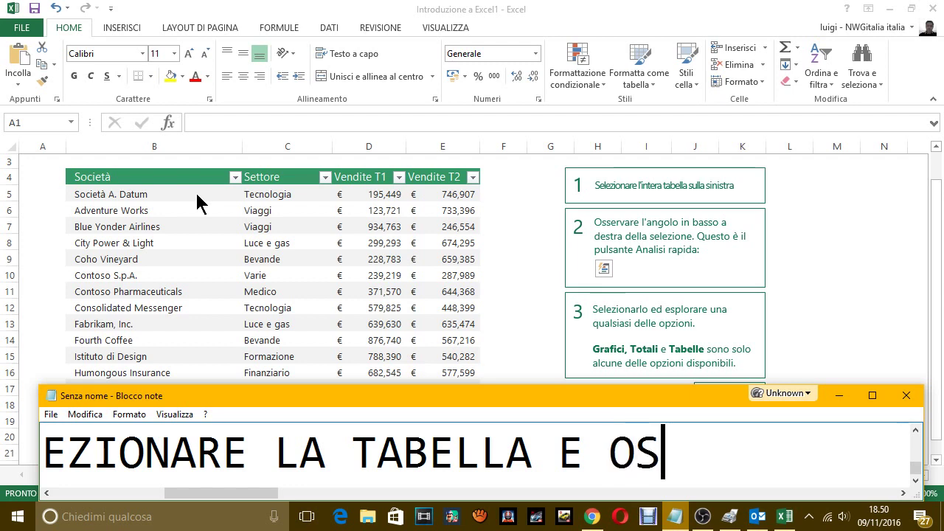
text(SERVARE ANGONO)
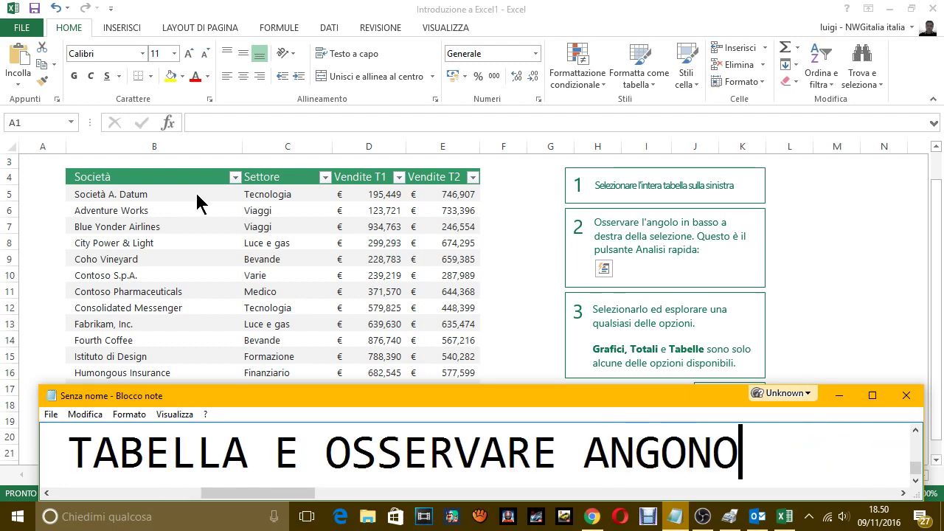
key(BackSpace)
text(LO IN BA)
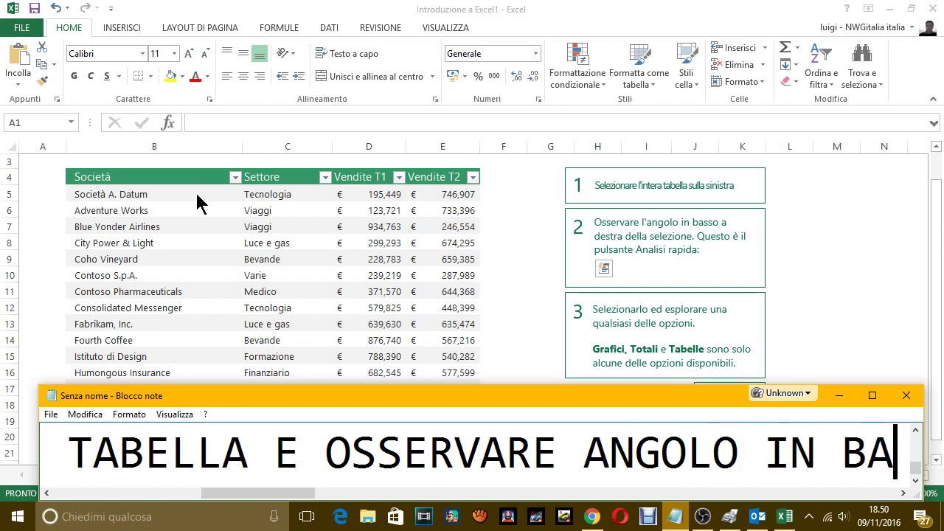
text(SSO E POI )
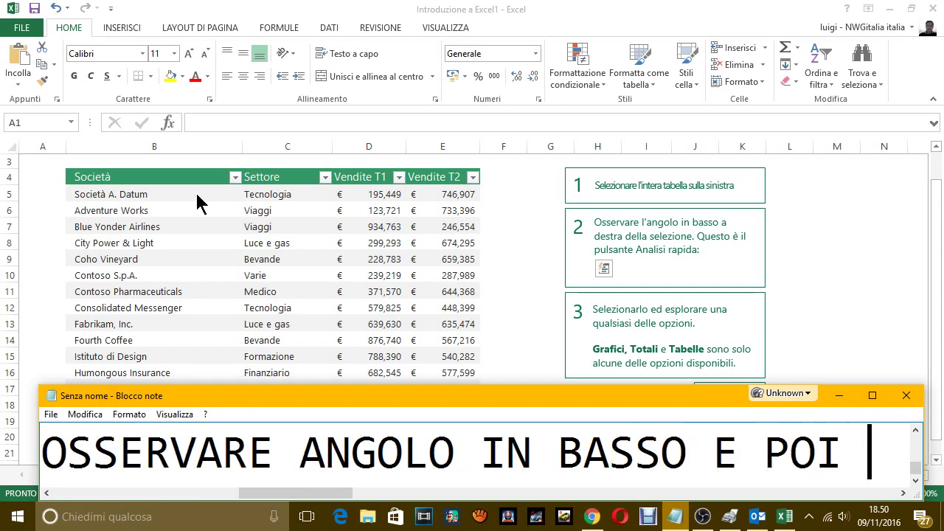
text(ESC)
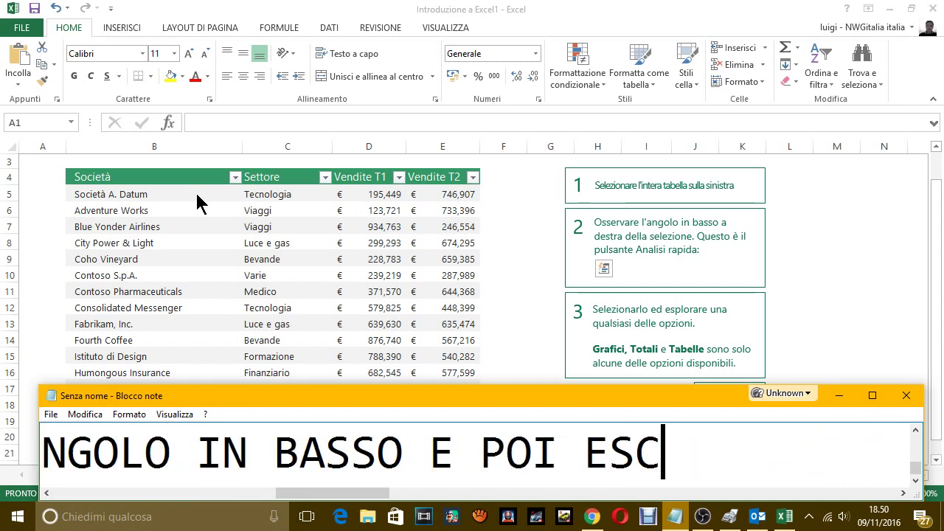
key(BackSpace)
text(PLORA)
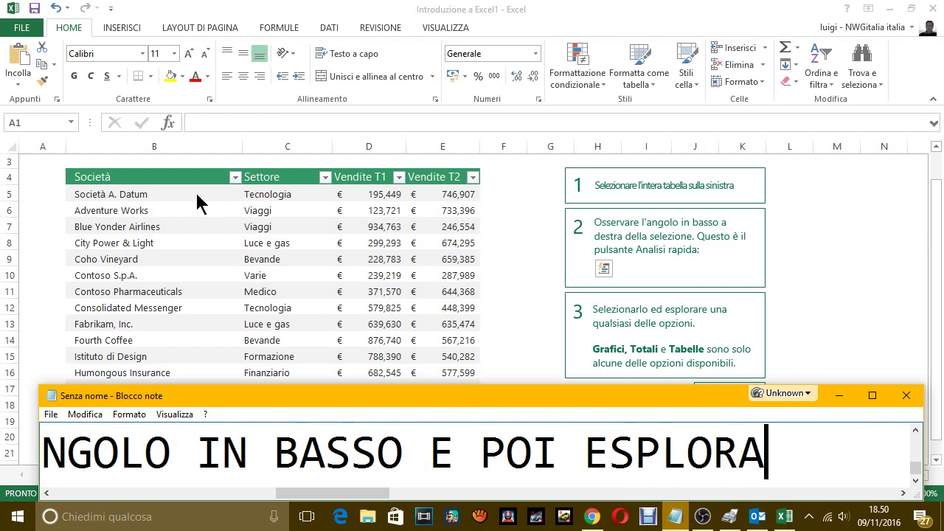
text(RE I )
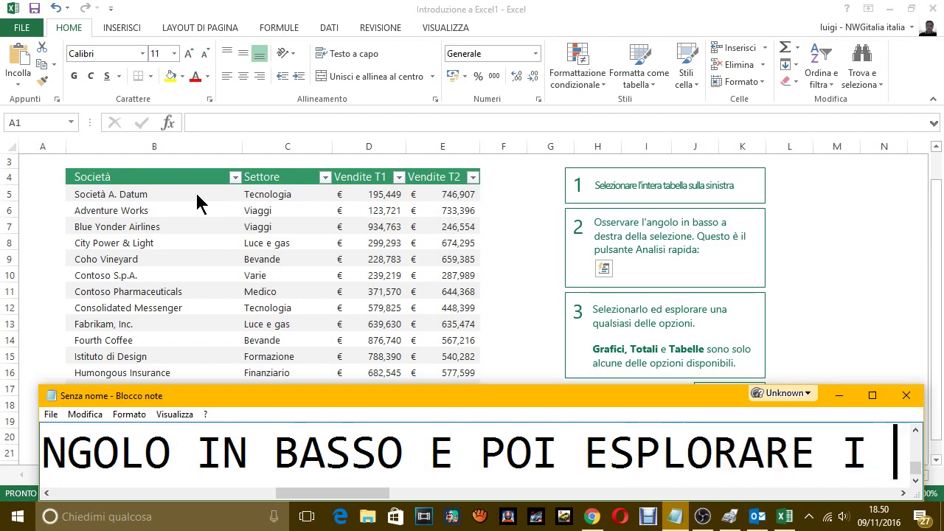
text(GRAFI)
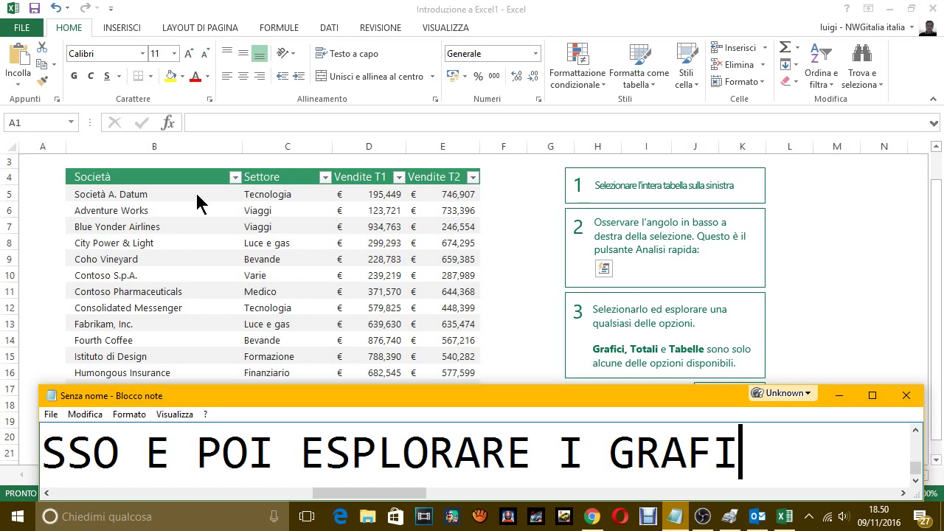
text(CI E T)
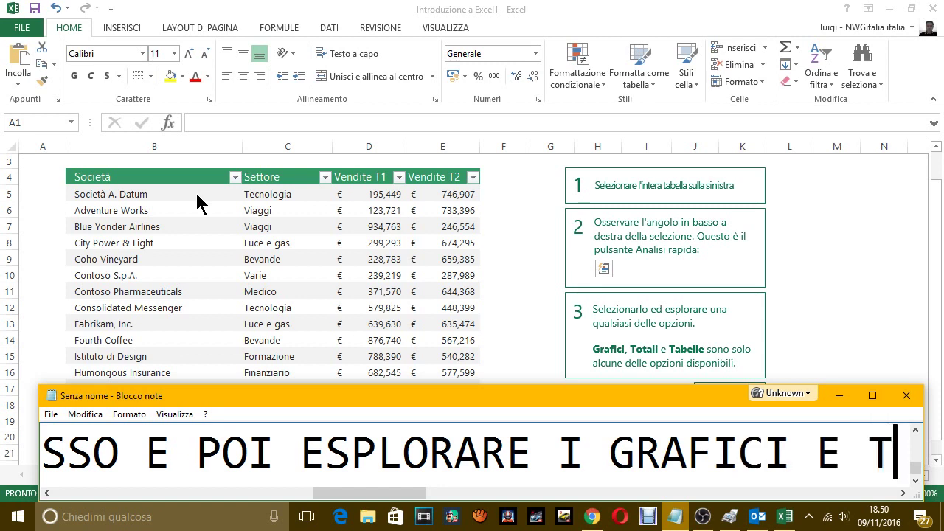
text(OTALI E )
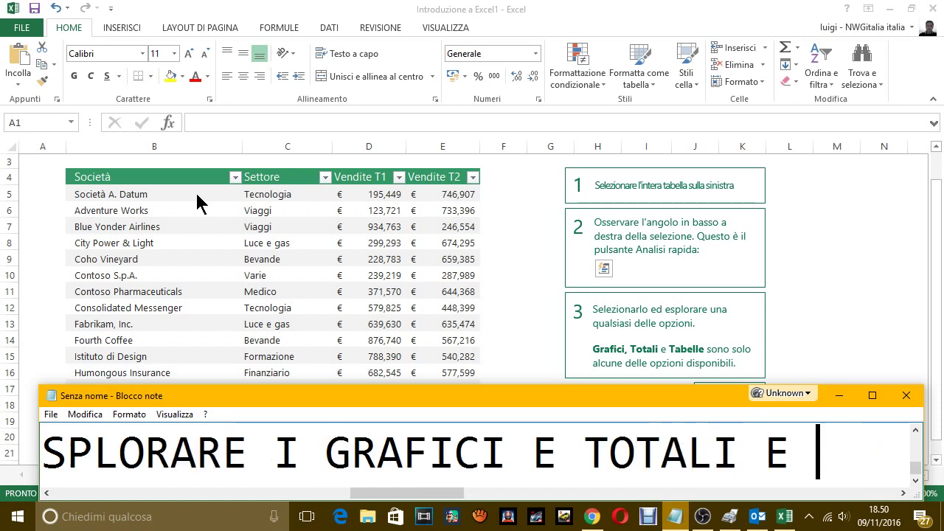
text(TABE)
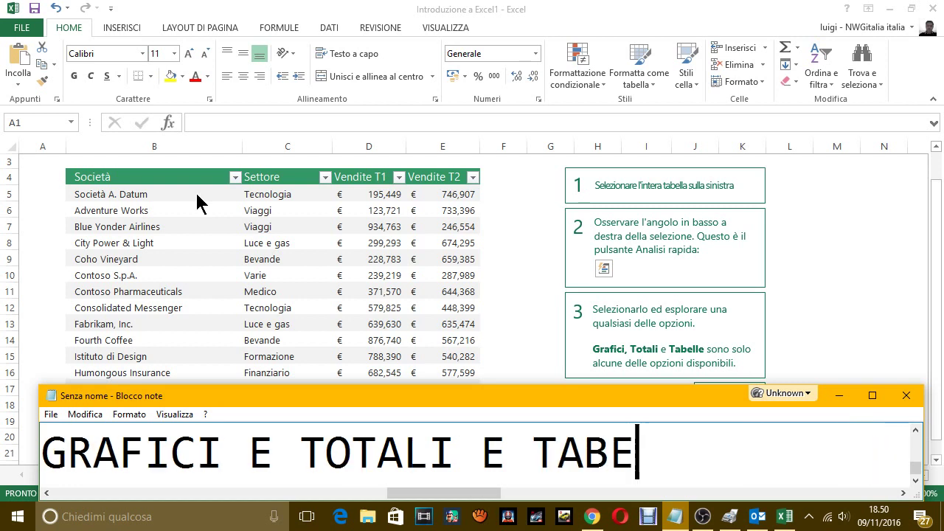
text(LLE)
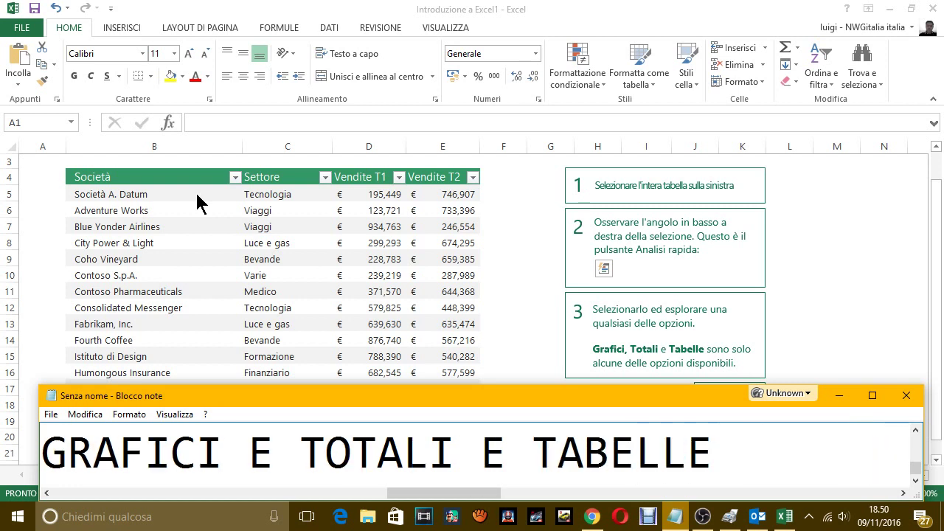
text( CHE )
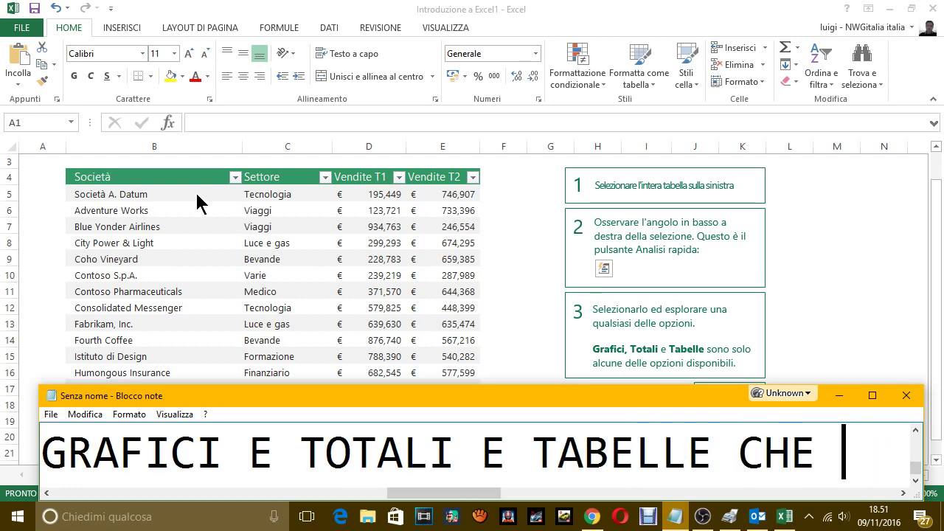
text(FANNO PARTE )
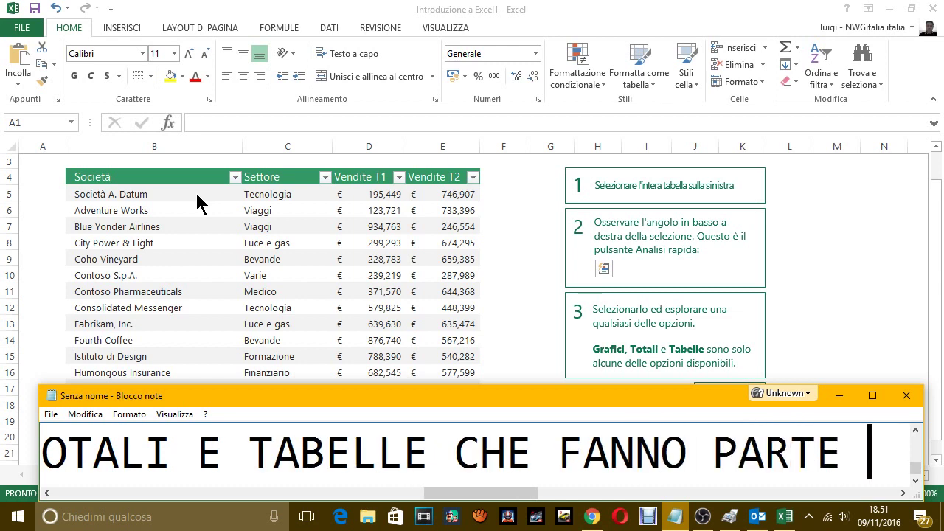
text(DI ALCUNE O)
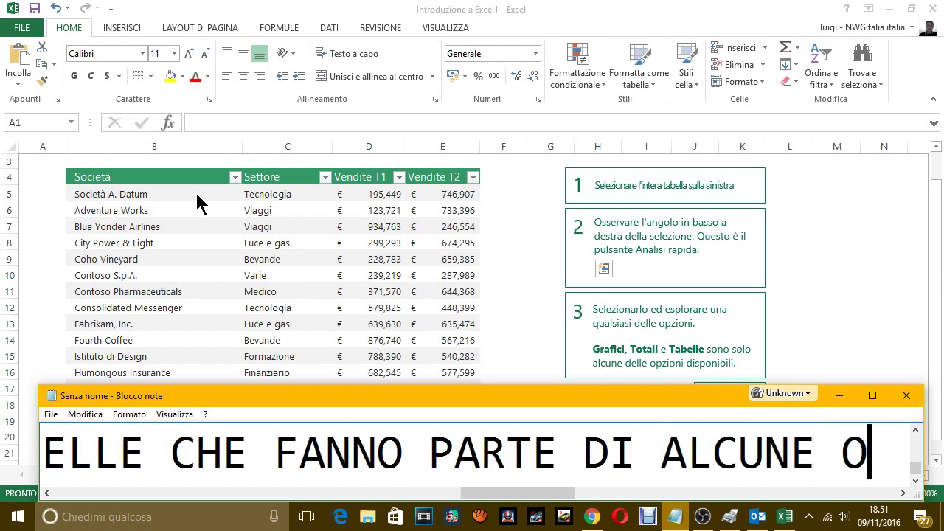
text(PZIONI.)
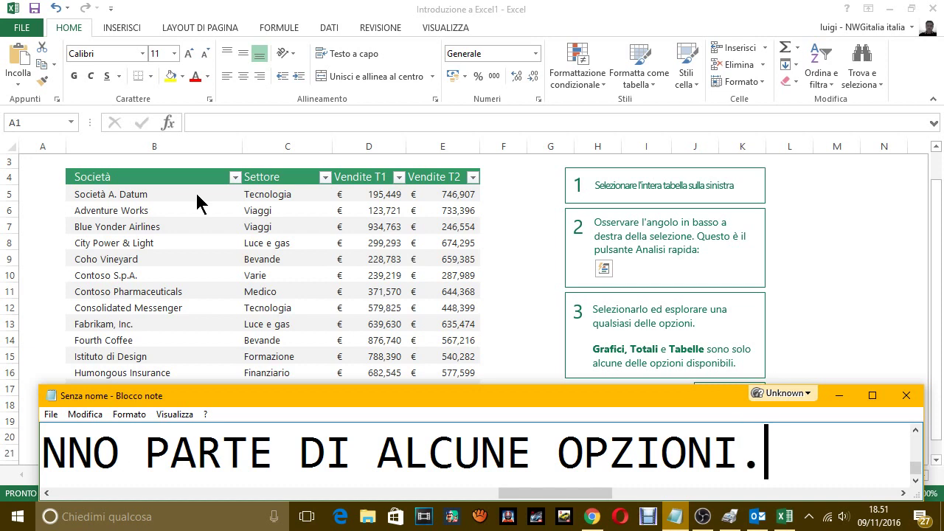
text( ANDIAMO)
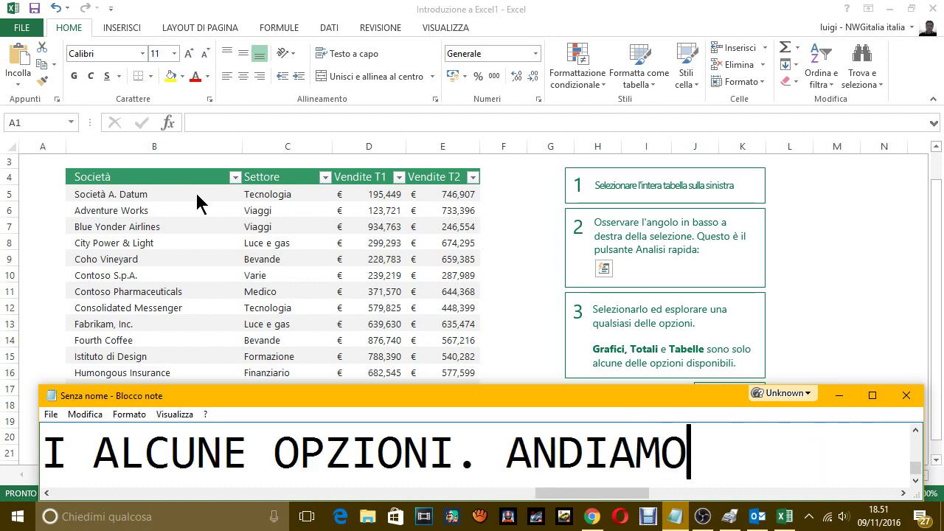
text( A FARLO.)
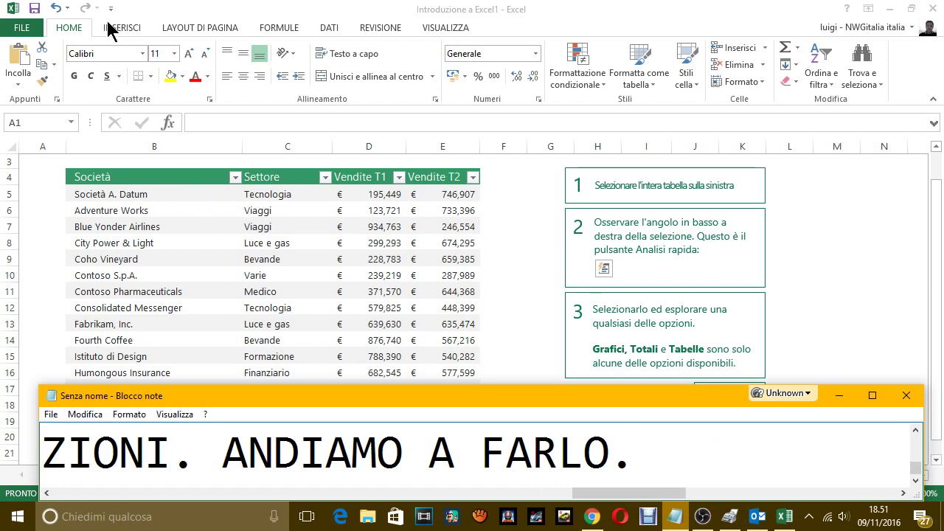
Step: Select the sales table B4:E19 and open its Analisi rapida options
click(838, 394)
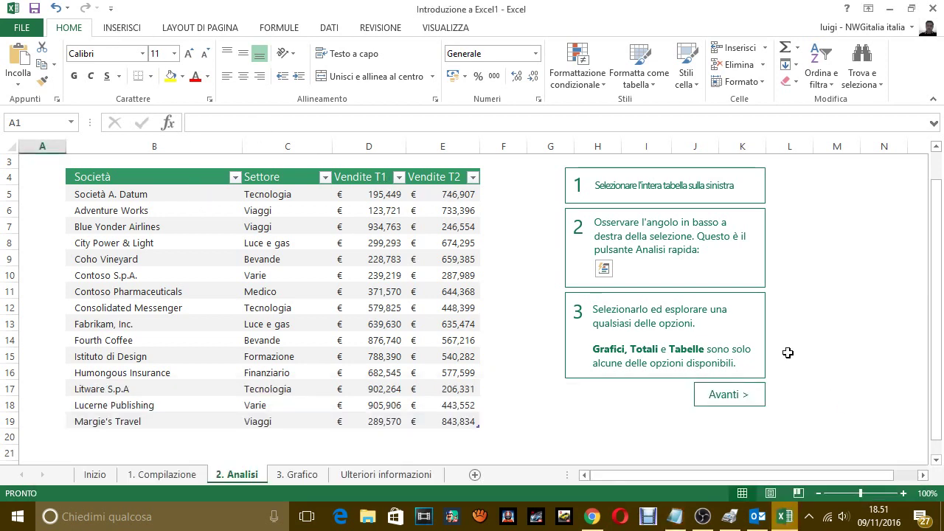
click(94, 177)
mouse_move(202, 180)
mouse_down()
mouse_move(438, 397)
mouse_move(433, 417)
mouse_up()
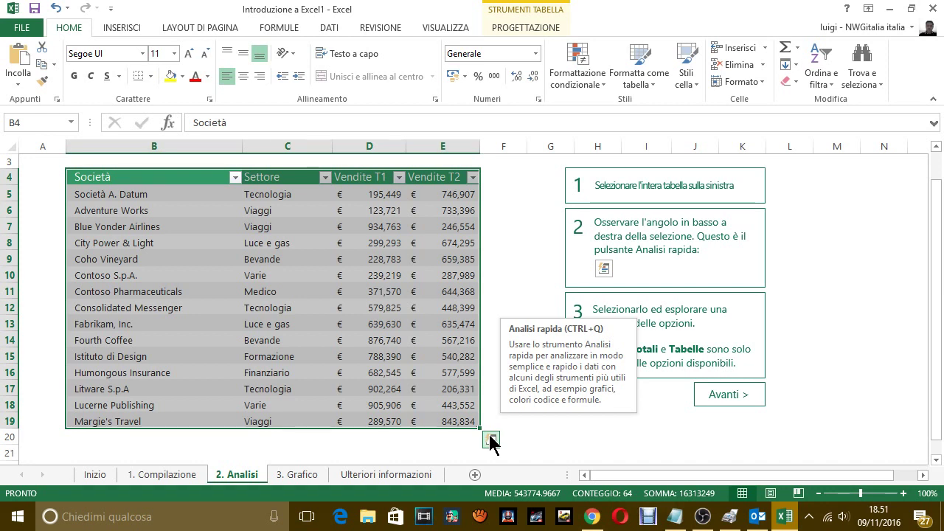
click(492, 441)
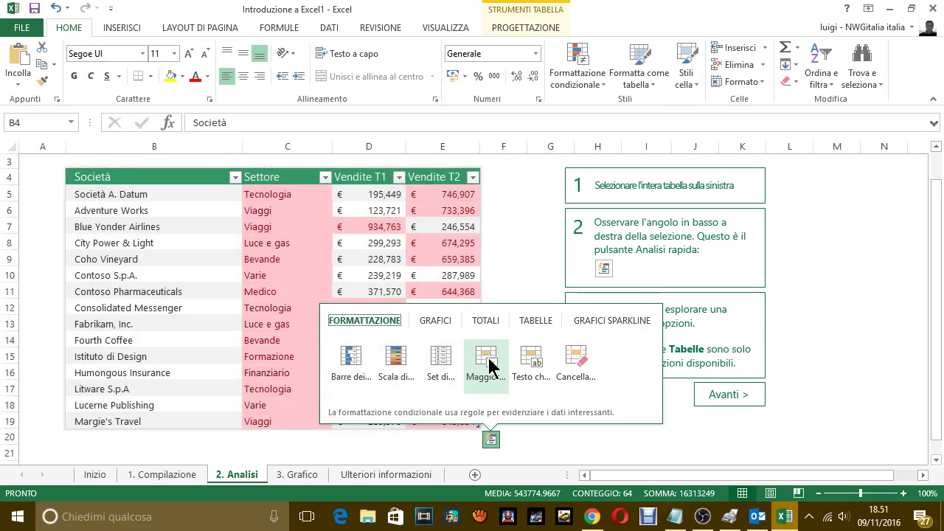
Step: Browse the Grafici, Totali and Tabelle categories of the Analisi rapida gallery
click(432, 324)
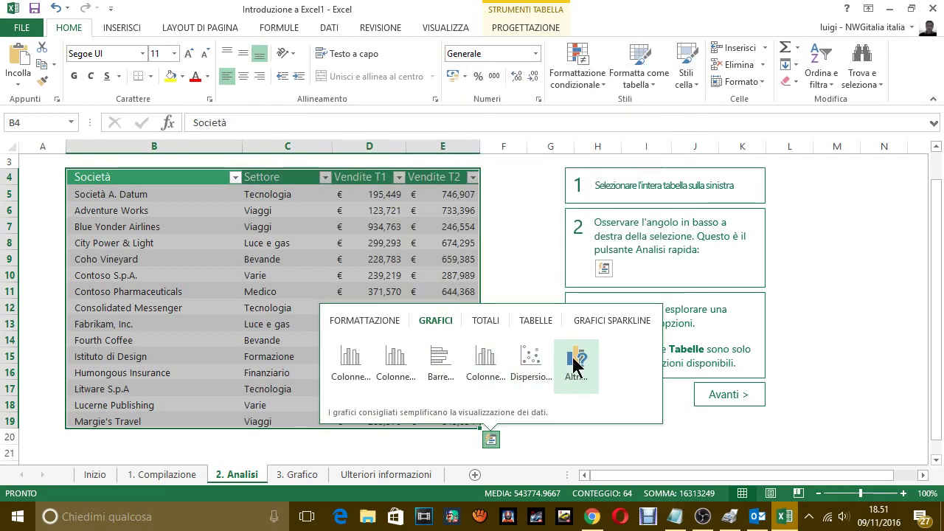
click(486, 322)
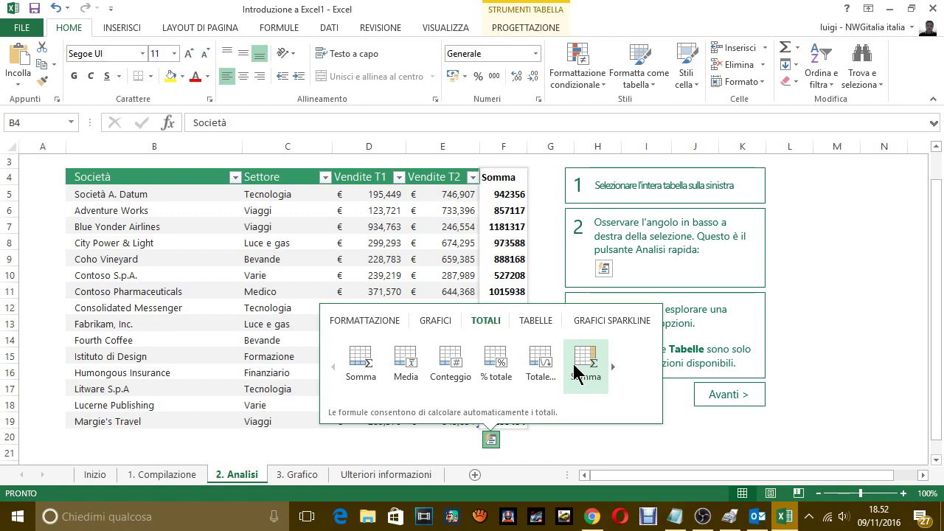
click(535, 323)
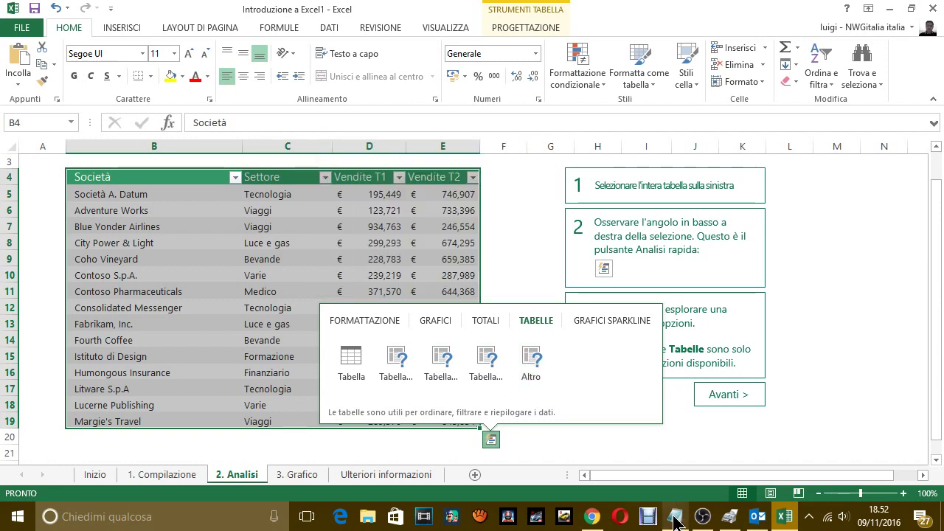
Step: Replace the Notepad caption with 'COME HAI VISTO CI SONO VARIE OPZIONI SULLA TABELLA.'
mouse_move(675, 516)
click(673, 487)
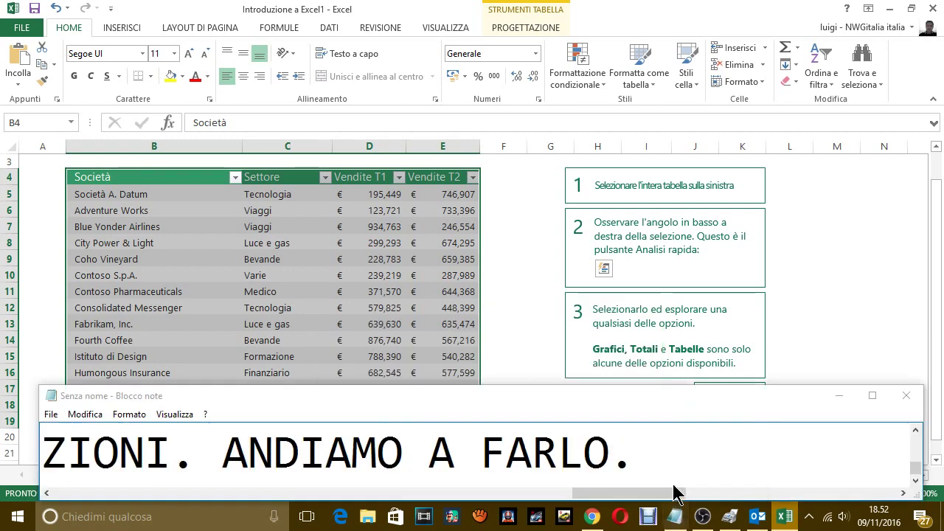
click(675, 517)
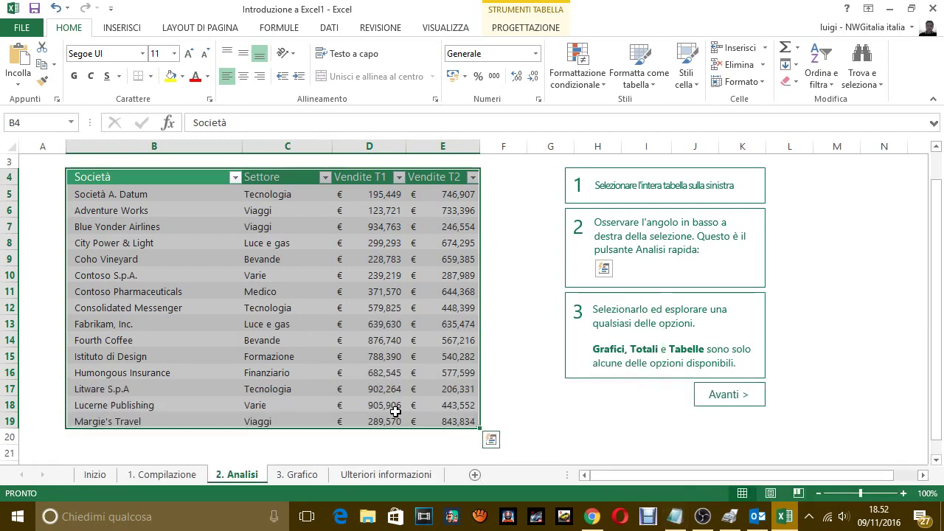
click(674, 516)
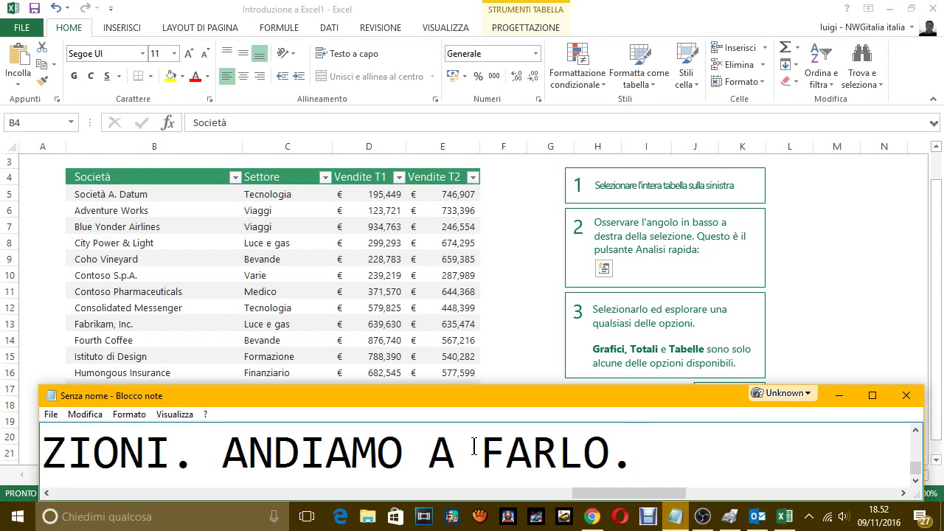
key(ctrl+a)
key(Delete)
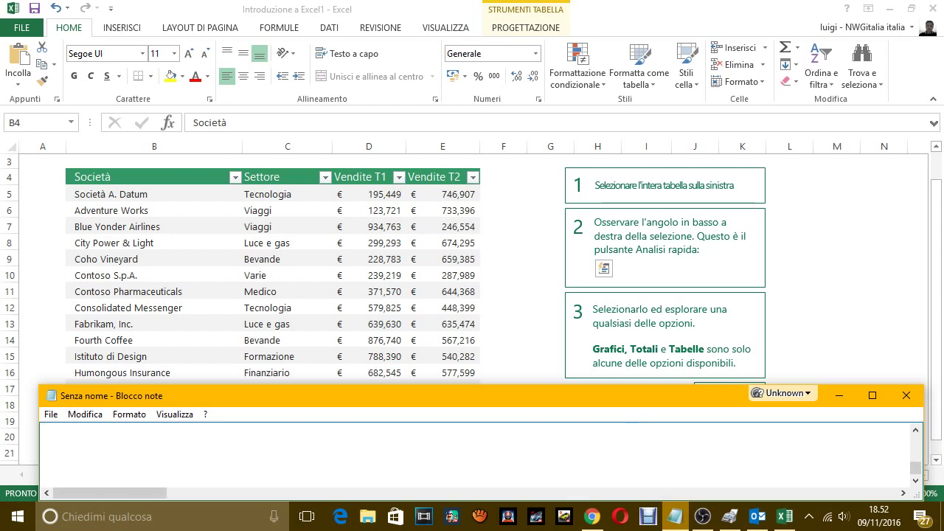
text(COME HAI )
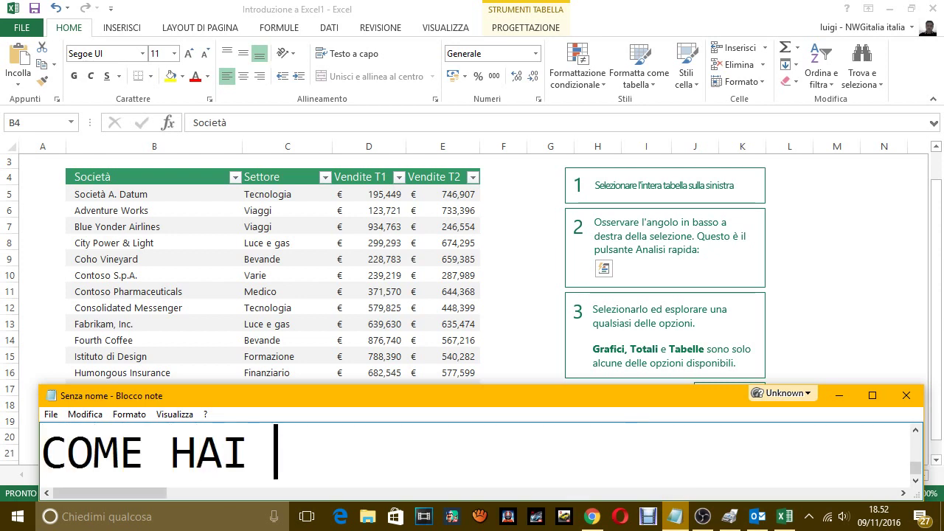
text(VISTO CI O)
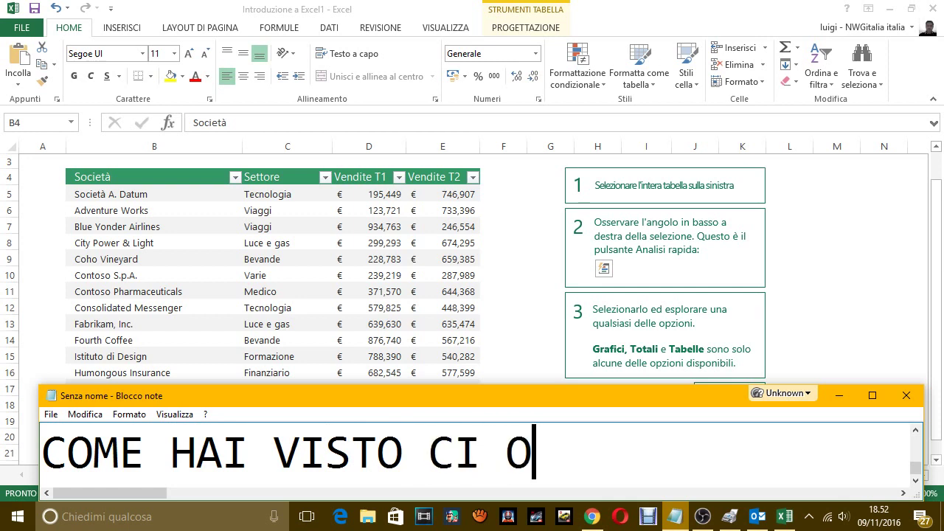
key(BackSpace)
text(SONO V)
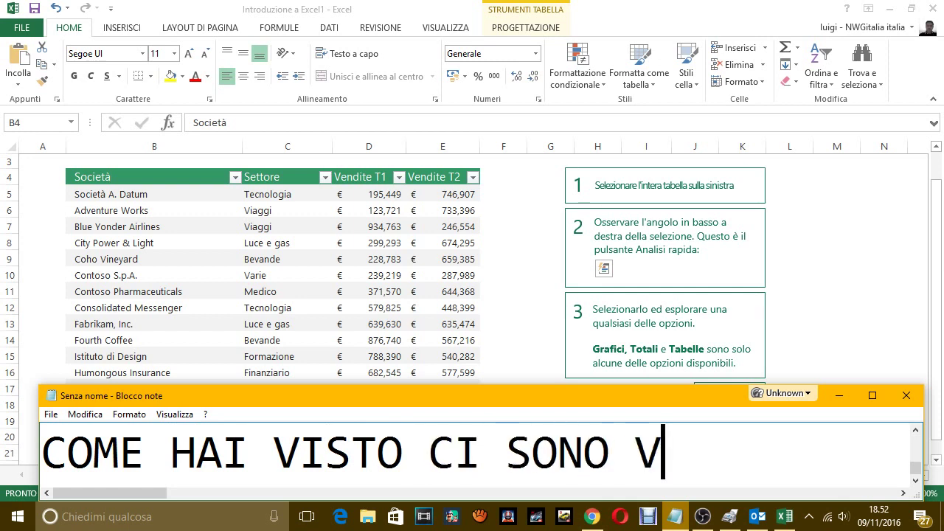
text(ARIE OPZION)
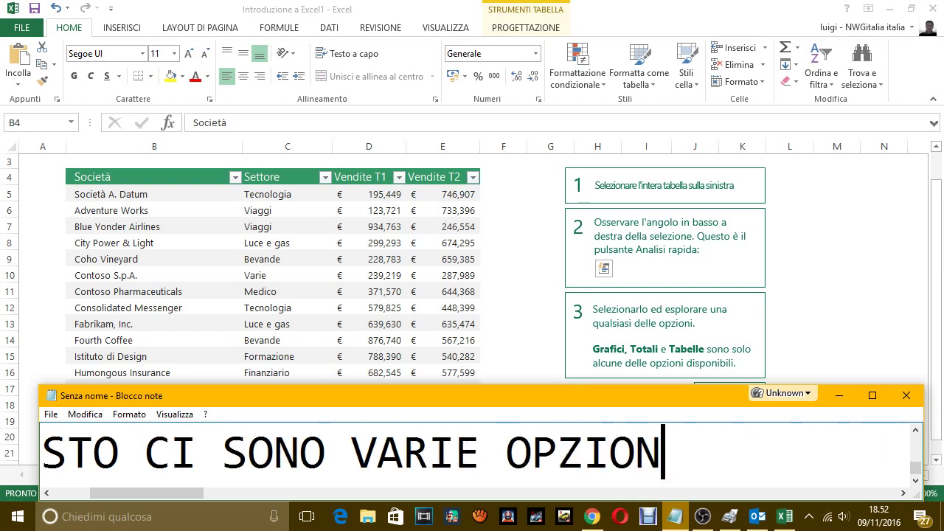
text(I SULLA TAB)
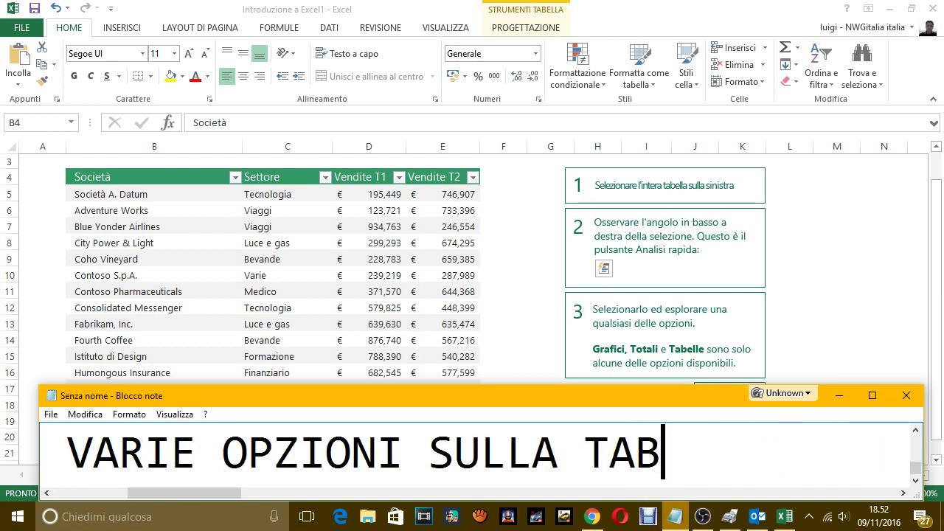
text(ELLA)
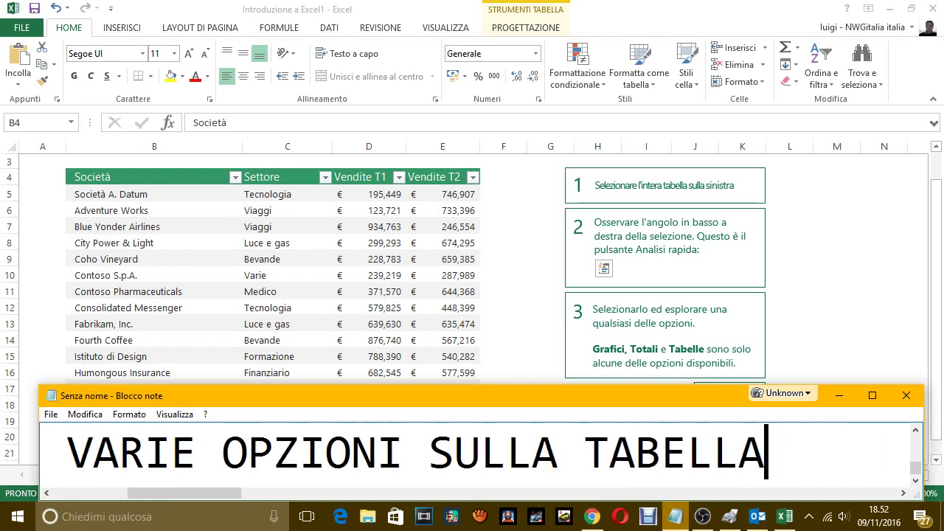
text(.)
Step: Add a second caption line 'MA ANDIAMO AVANTI.'
key(Return)
text(MA AN)
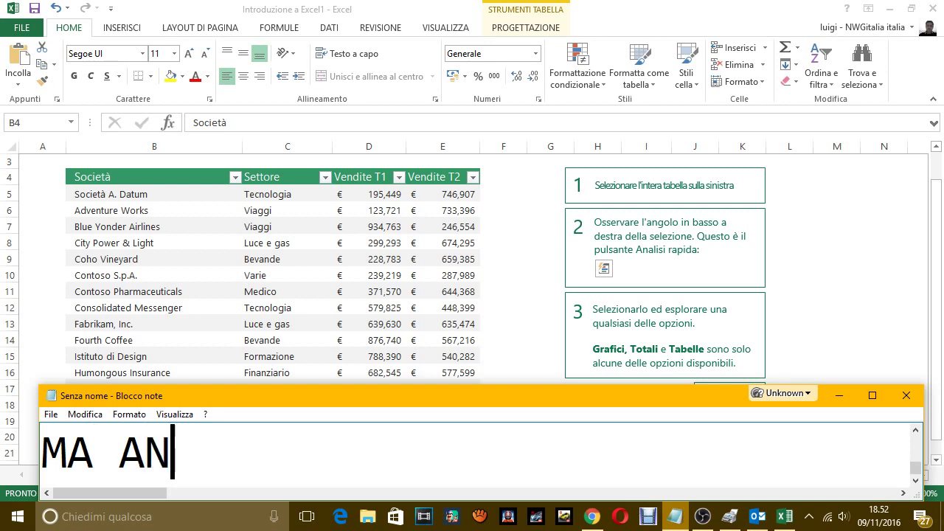
text(DIA)
key(BackSpace)
text(IAMO )
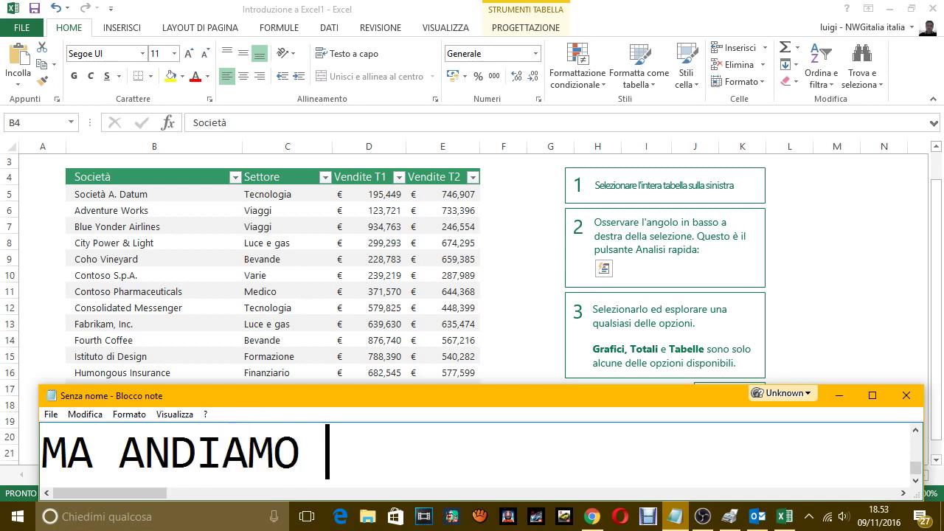
text(AVANTI.)
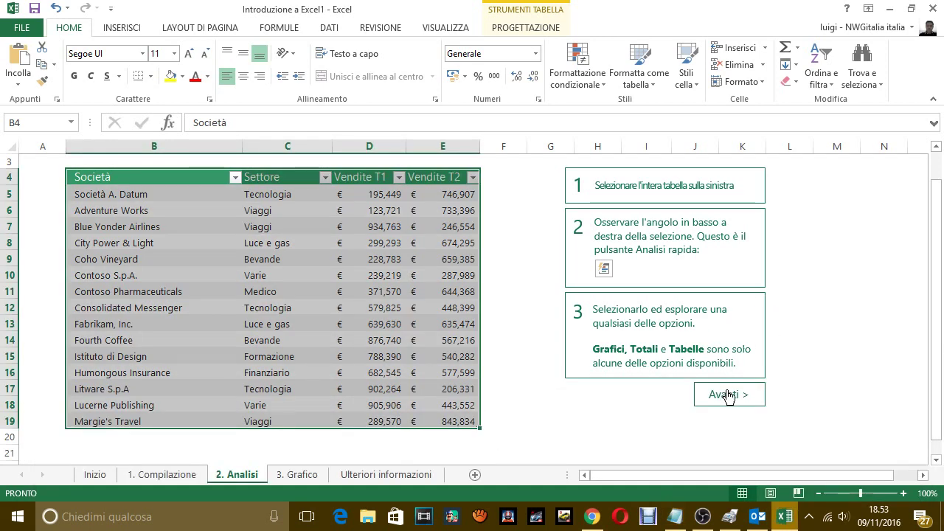
Step: Advance to the 3. Grafico sheet, highlight the step 1 instruction text, then select cell L6
click(727, 396)
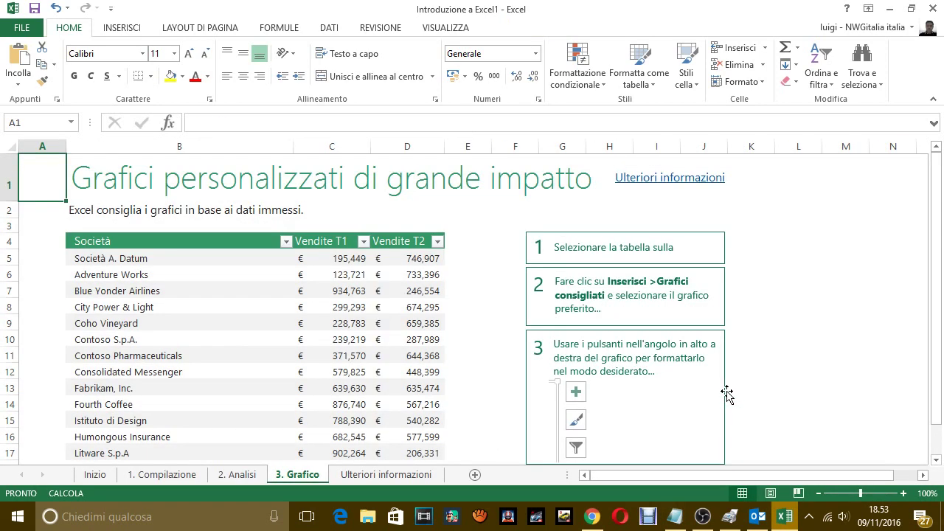
scroll(717, 388, down, 1)
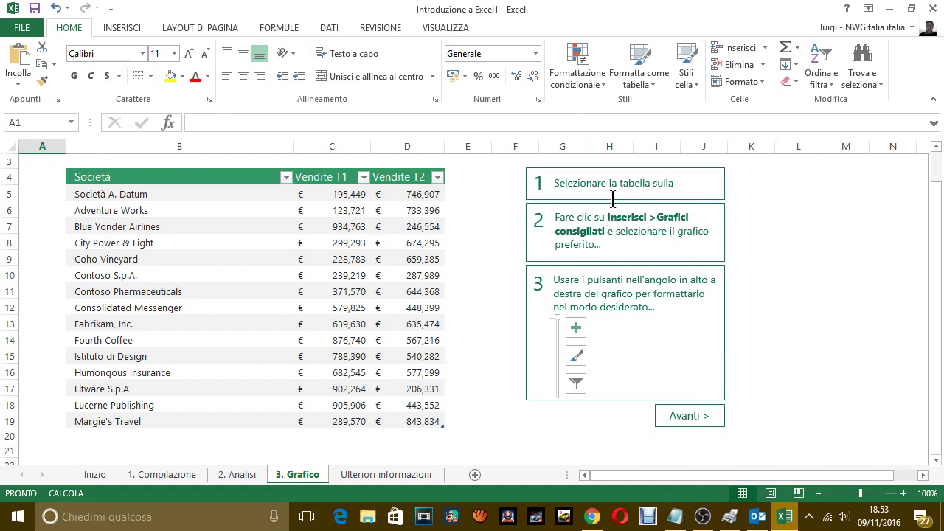
drag(555, 183, 661, 173)
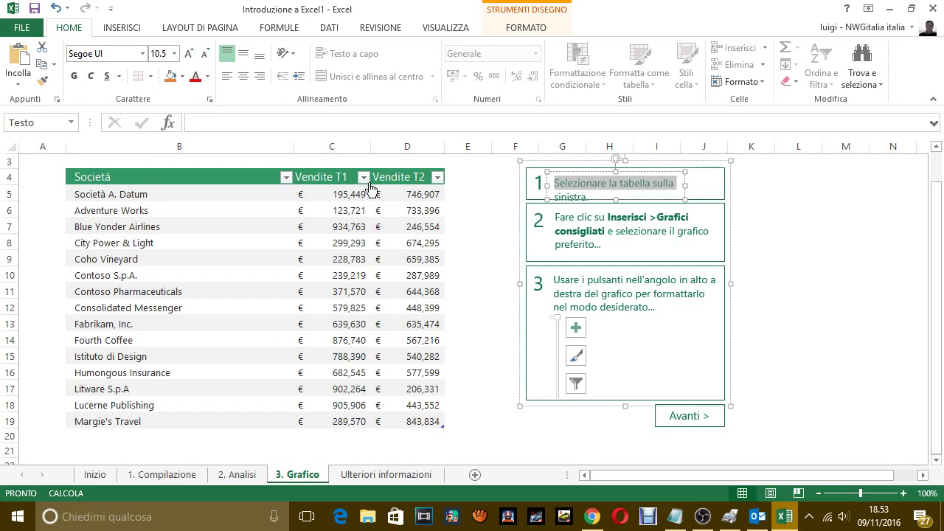
click(783, 210)
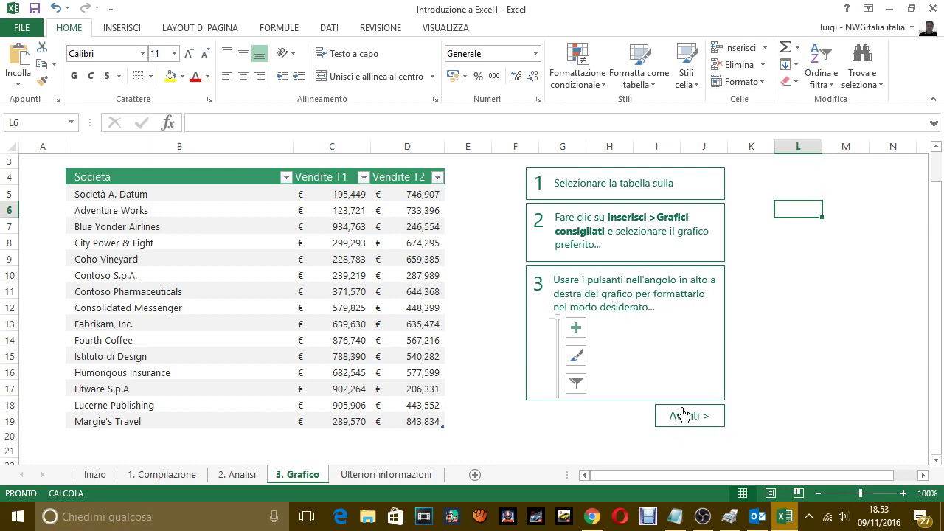
Step: Clear the Notepad caption and type 'OK, SELEZIONIAMO TUTTA LA TABELLA, INSERIAMO I GRAFICI CONSIGLIATI, E POI LO'
click(676, 517)
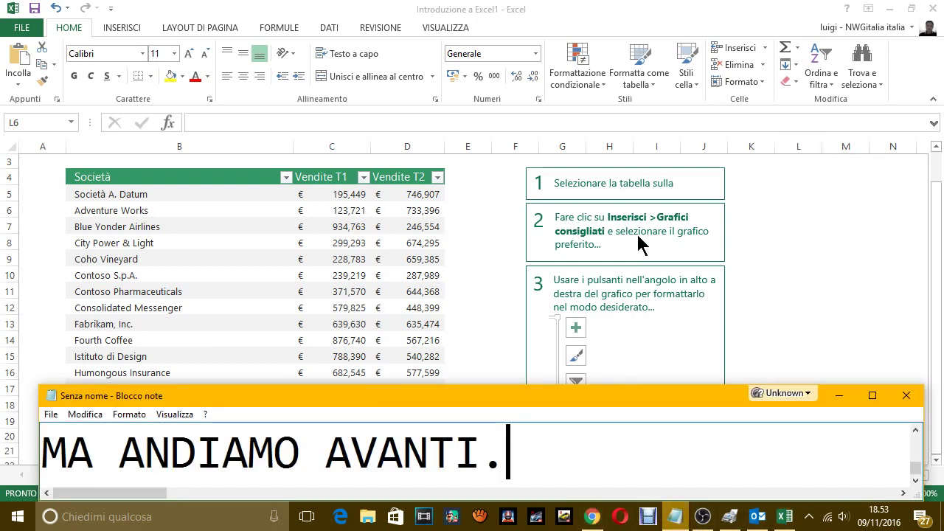
key(ctrl+a)
key(BackSpace)
text(O)
key(BackSpace)
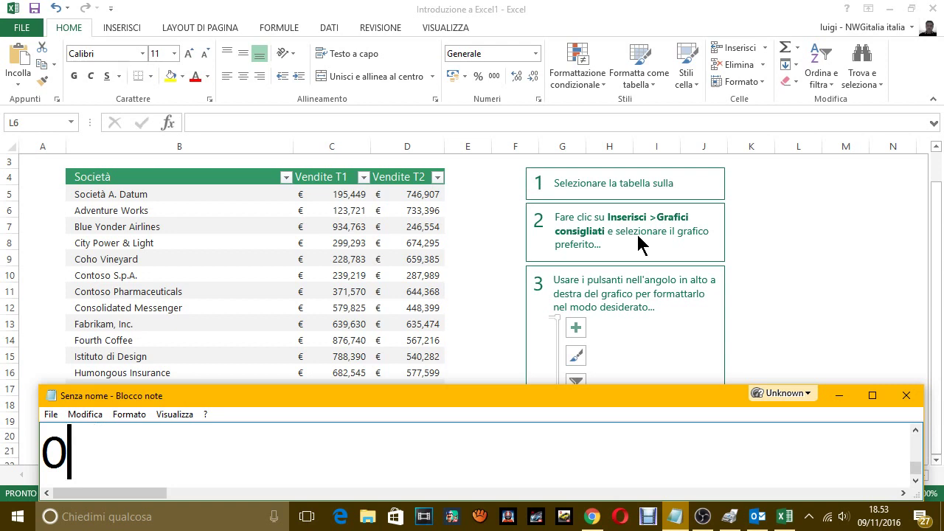
text(K, )
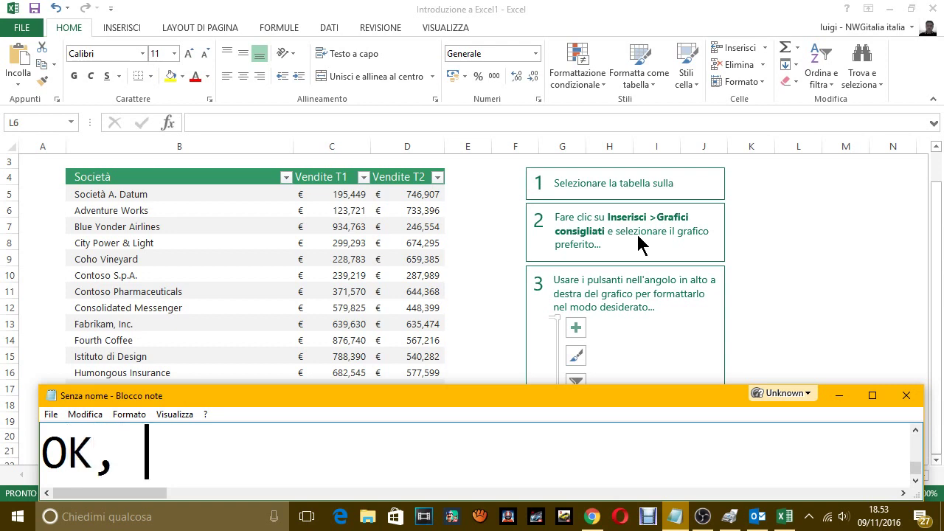
text(SELEZION)
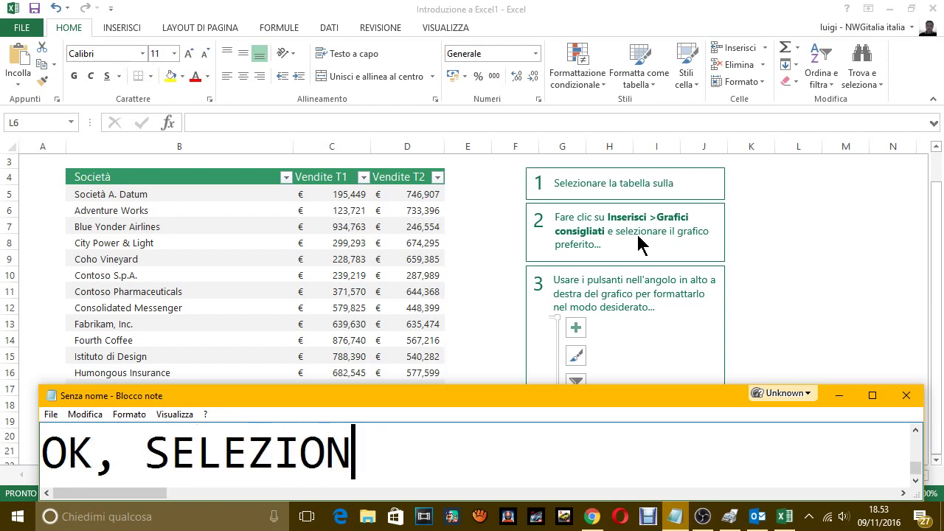
text(IAMO TU)
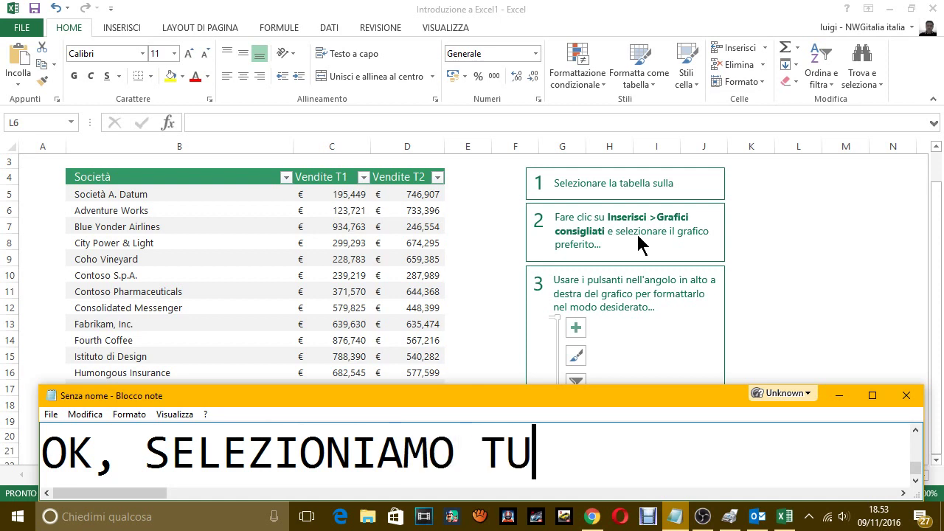
text(TTA LA TAB)
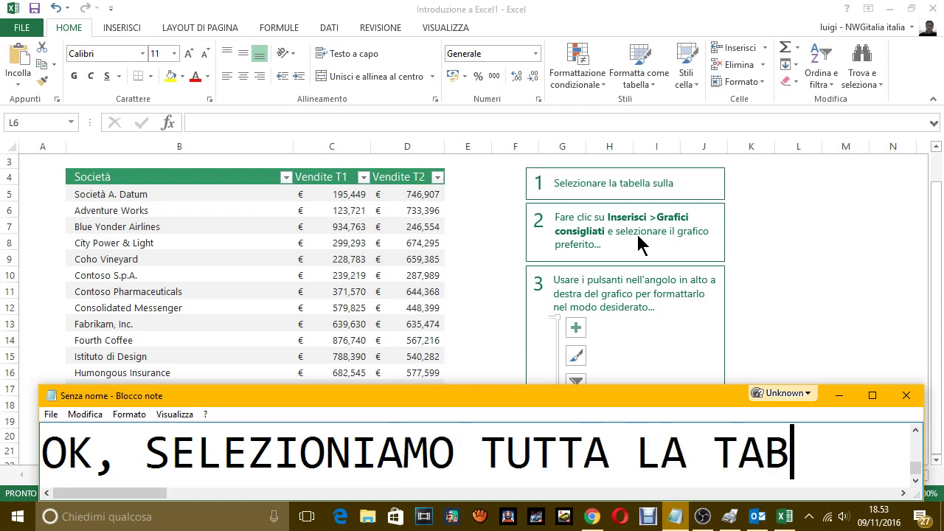
text(ELLA, )
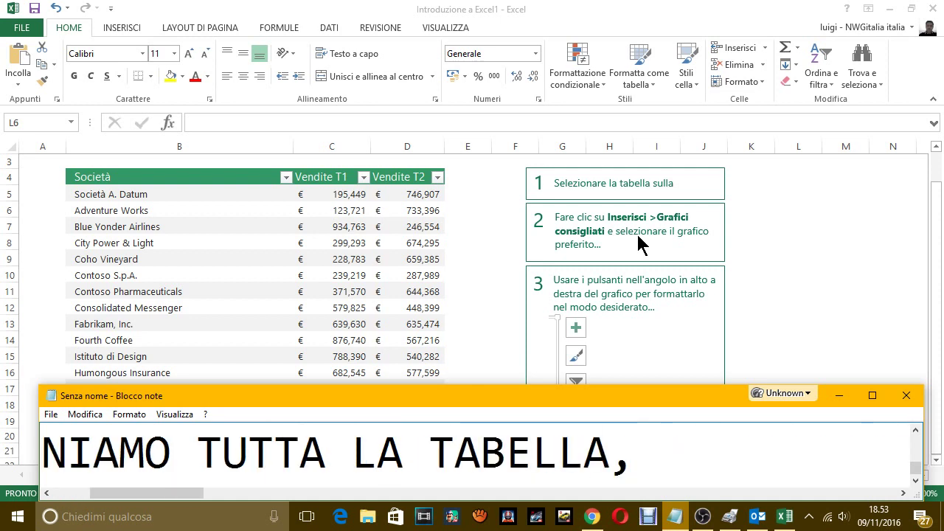
text(I)
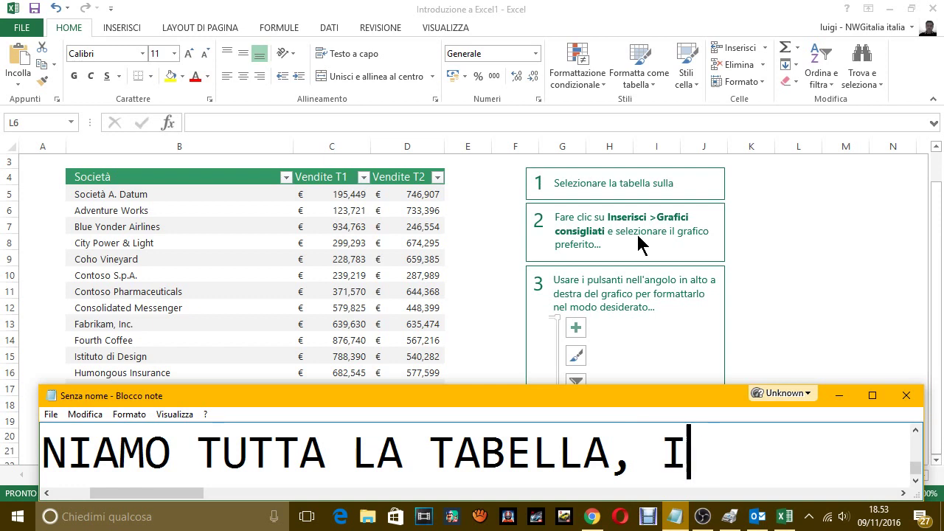
text(NSERIAMO )
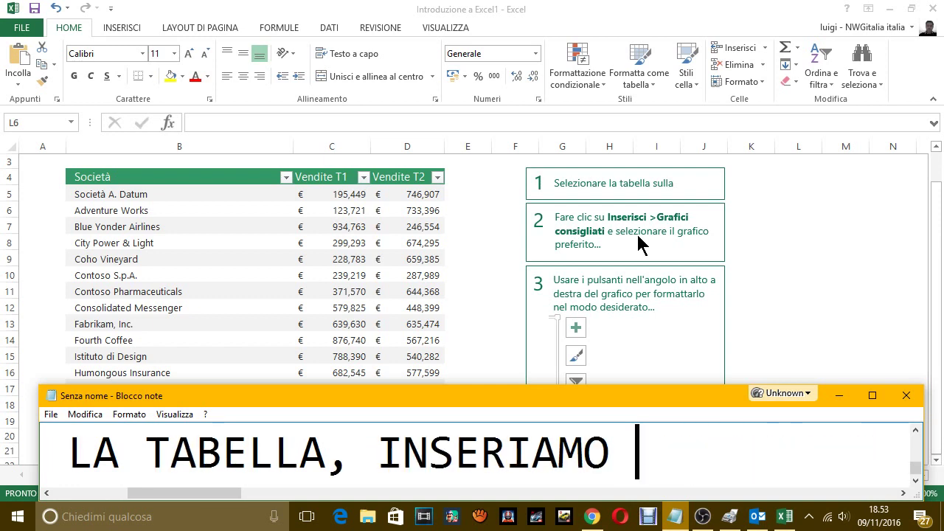
text(I G)
key(BackSpace)
key(BackSpace)
text(G)
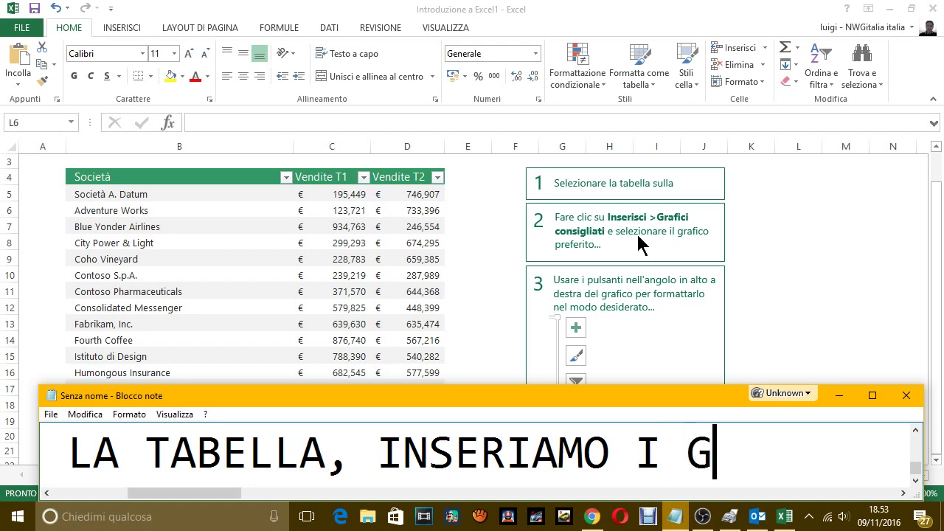
text(RAFICI CON)
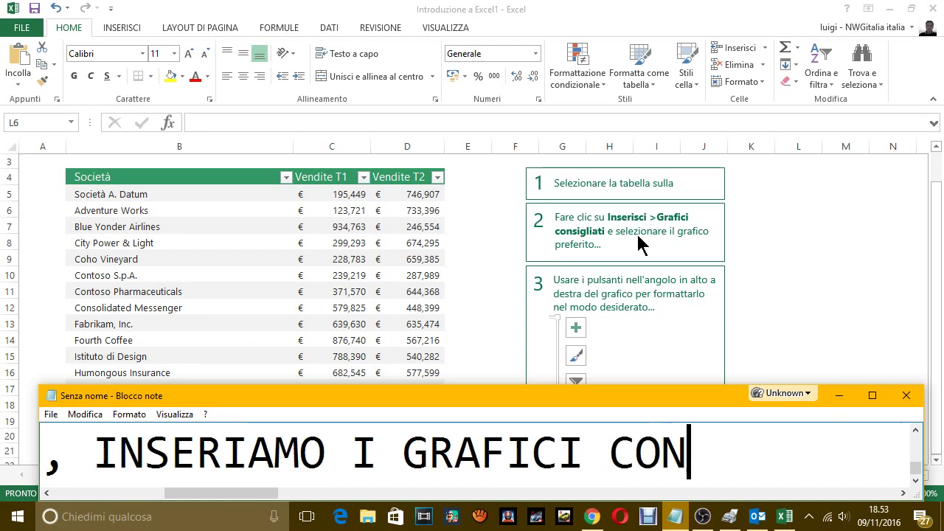
text(SIGLIATI)
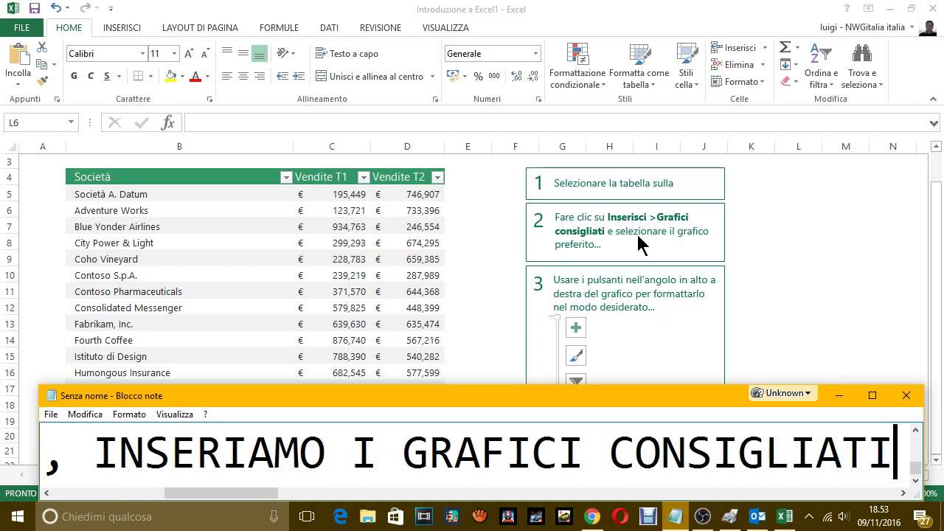
text(, E )
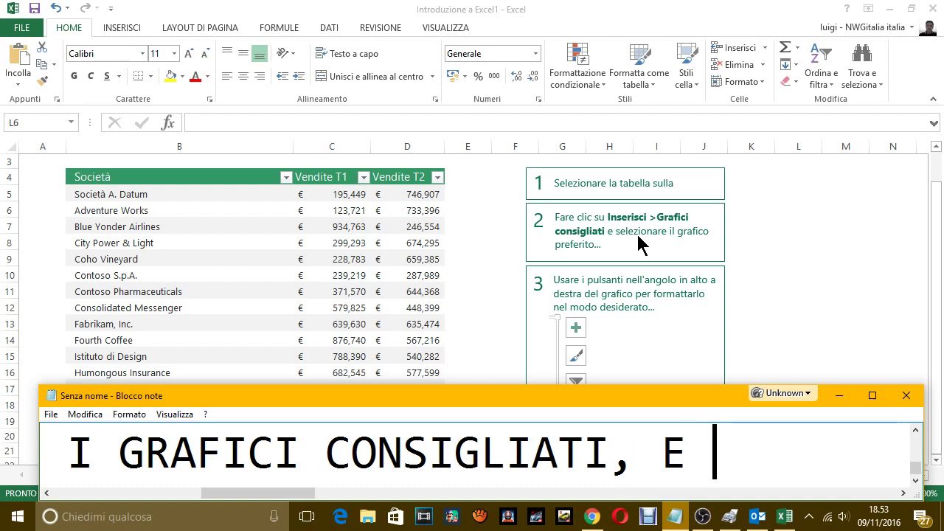
text(POI )
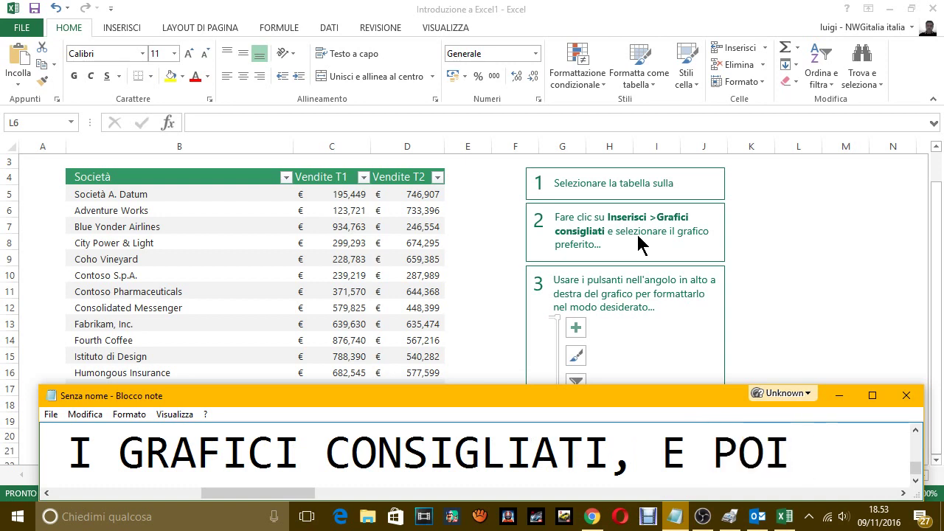
text(L)
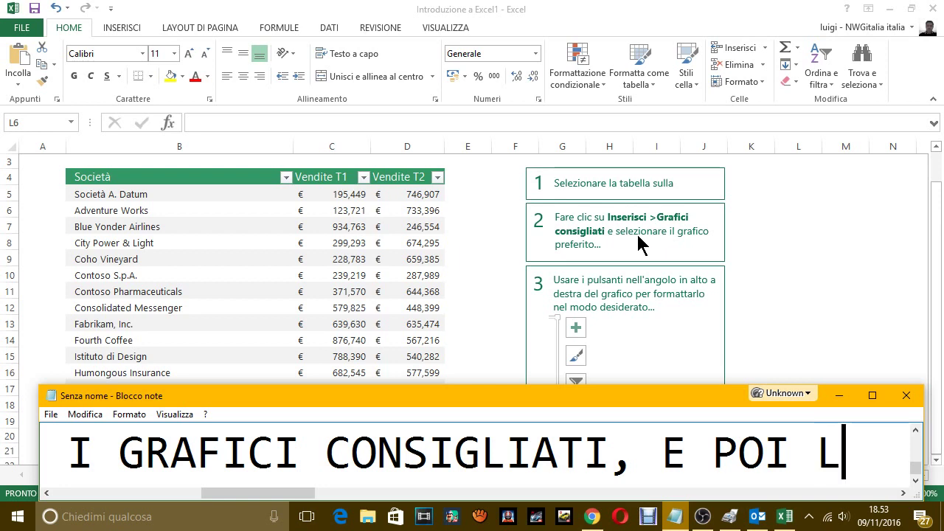
text(O O)
Step: Finish with 'FORMATTIAMO COME DICE IL SUGGERIMENTO N 3.' and a new line 'ANDIAMO A FARLO.'
key(BackSpace)
text(FORM)
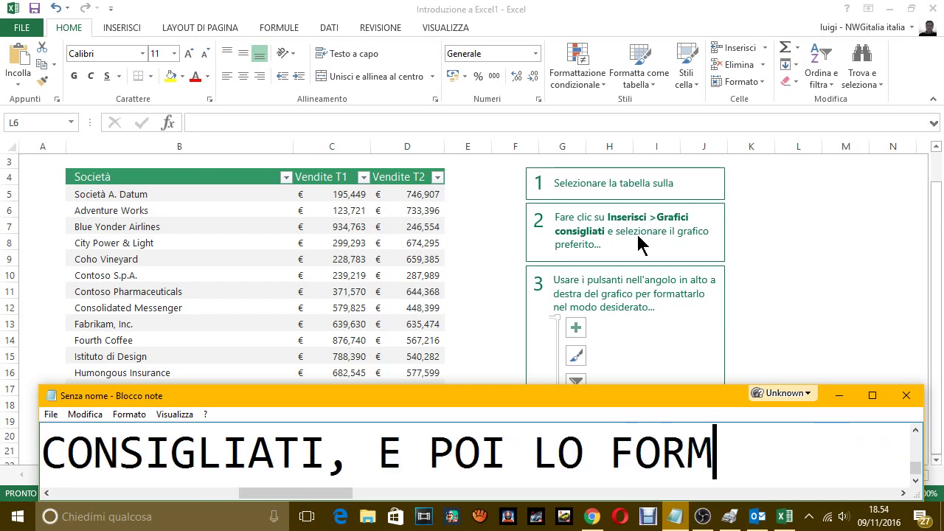
text(ATTI)
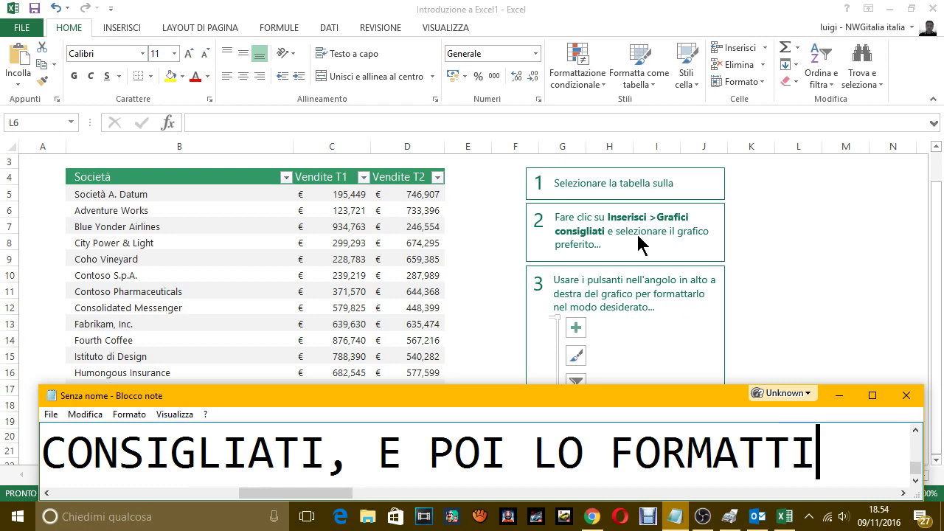
text(AMO )
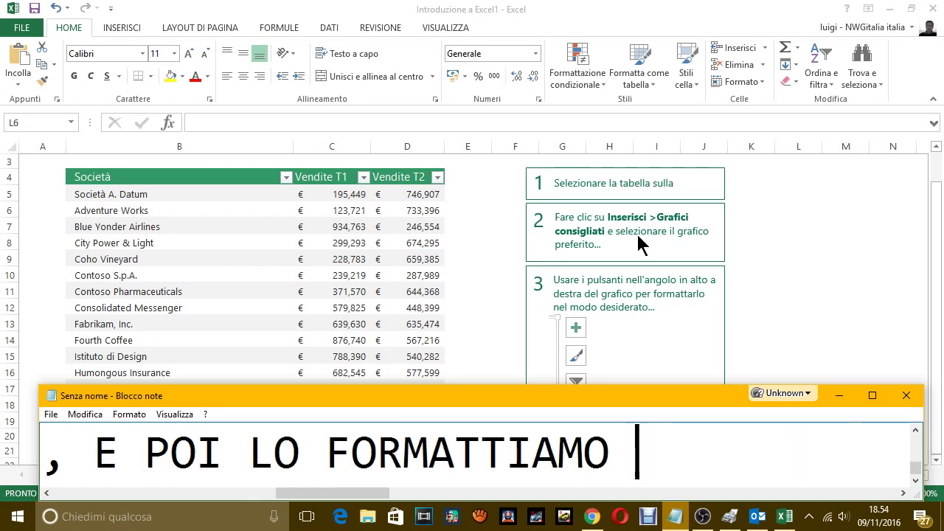
text(COME D)
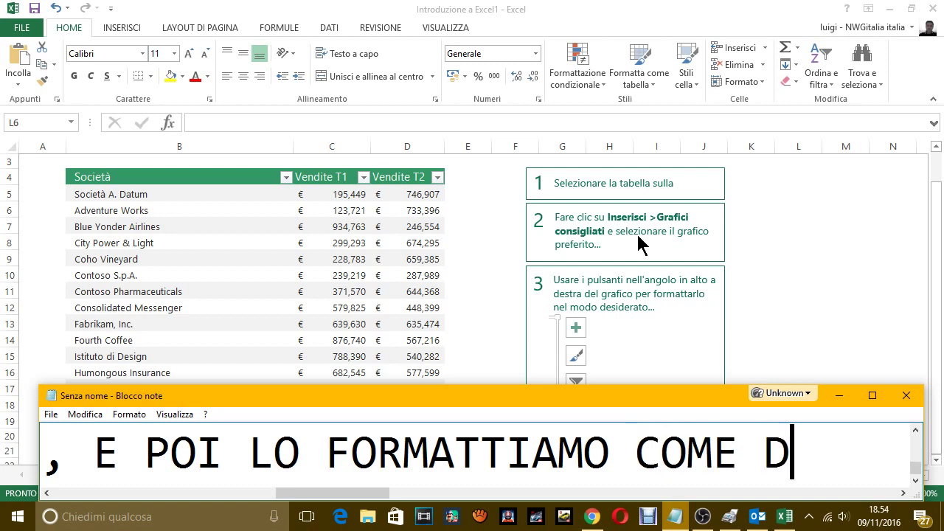
text(ICE I SU)
key(BackSpace)
key(BackSpace)
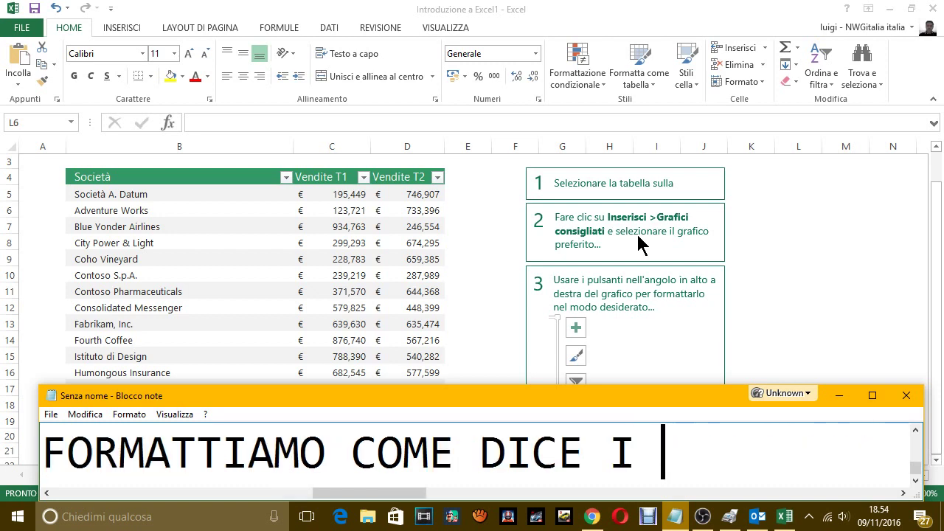
text(L SUGGERIM)
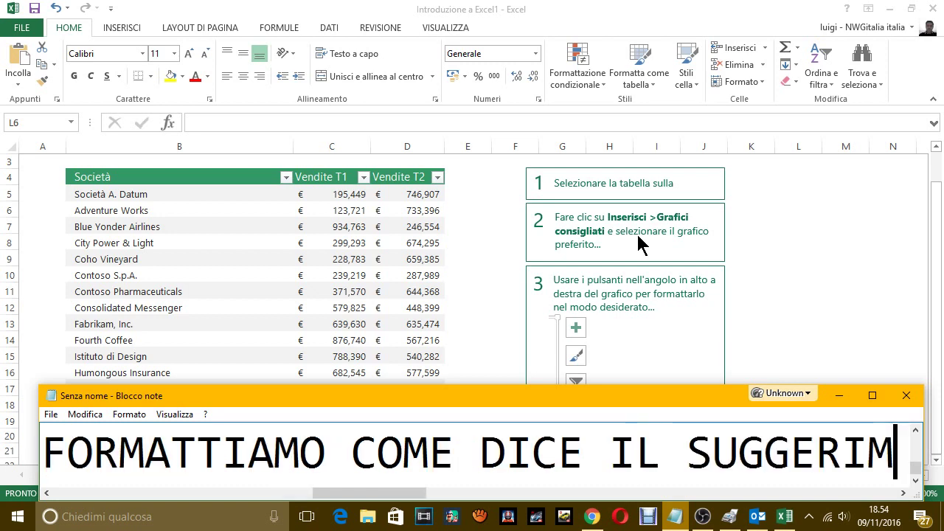
text(ENTO N)
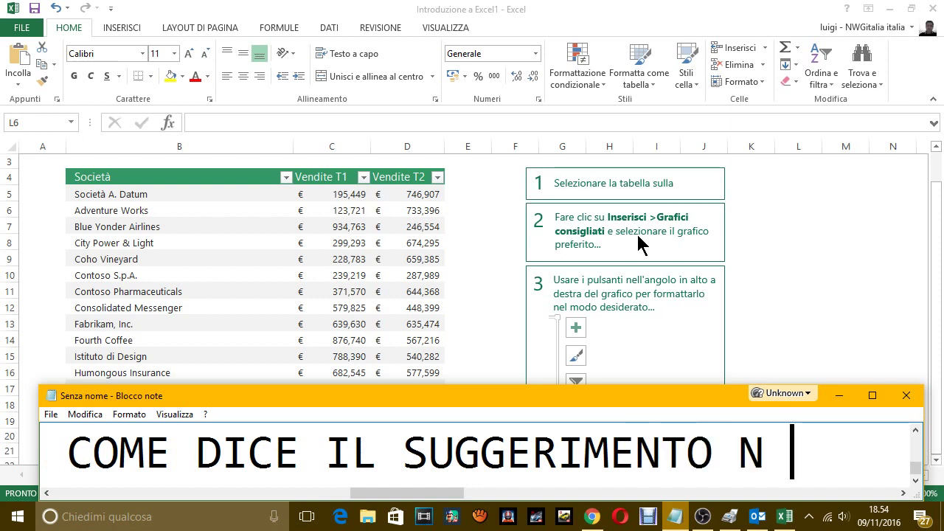
text( 3.)
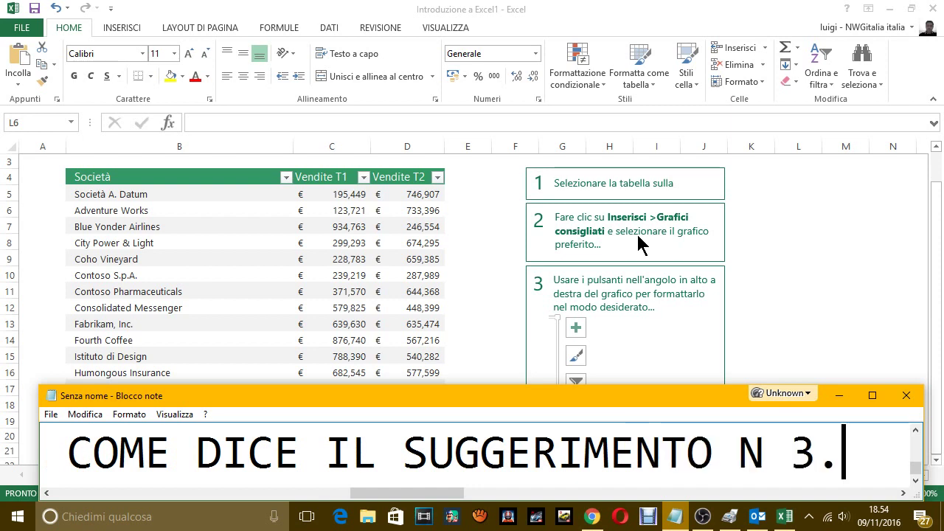
key(Return)
text(ANDIAMO A F)
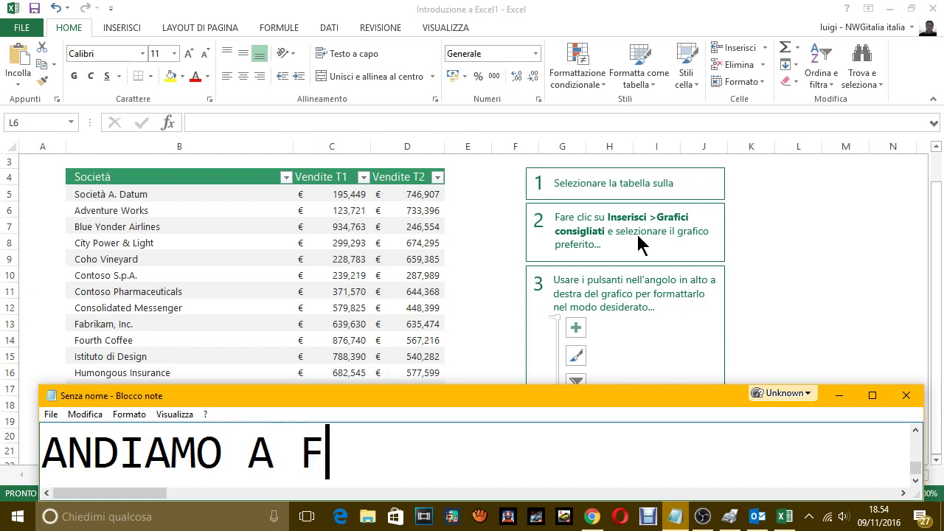
text(ARLO.)
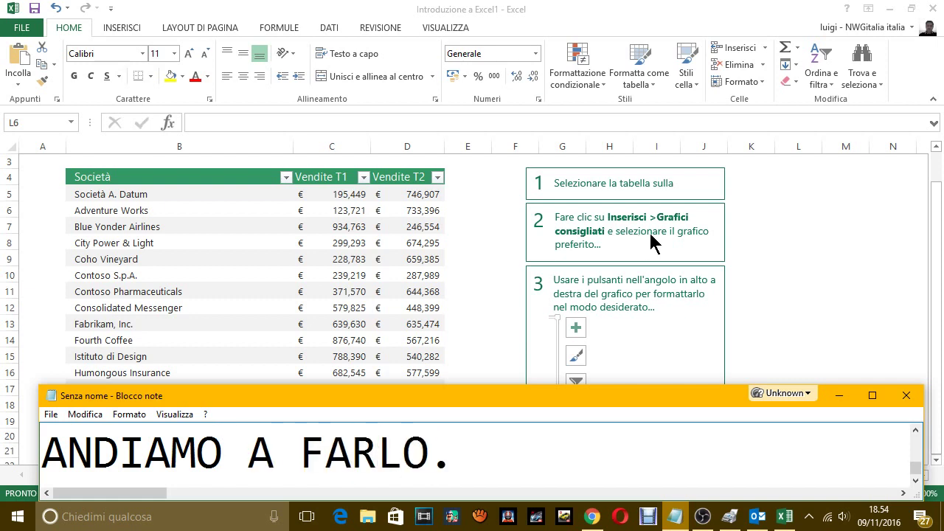
Step: Select the B4:D19 sales table and insert a clustered bar chart from Quick Analysis' GRAFICI options
click(786, 219)
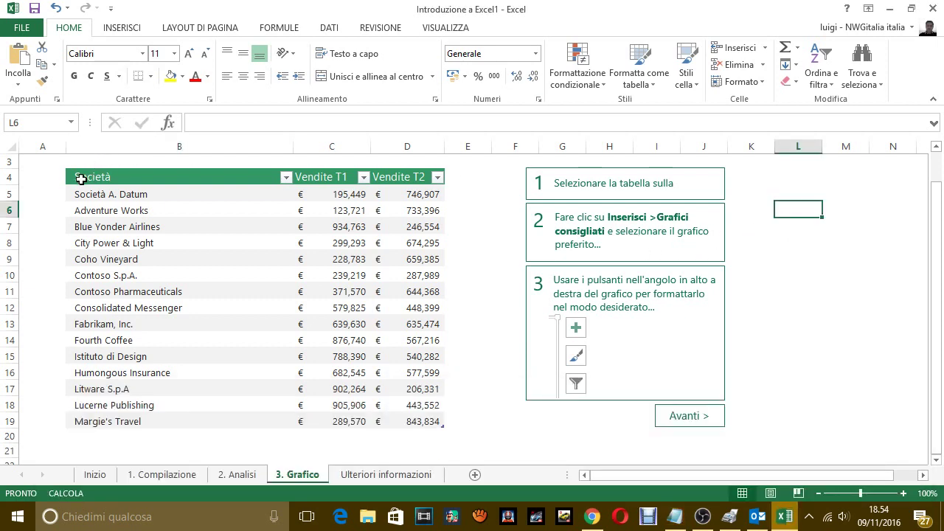
mouse_move(81, 179)
mouse_down()
mouse_move(420, 190)
mouse_move(426, 413)
mouse_up()
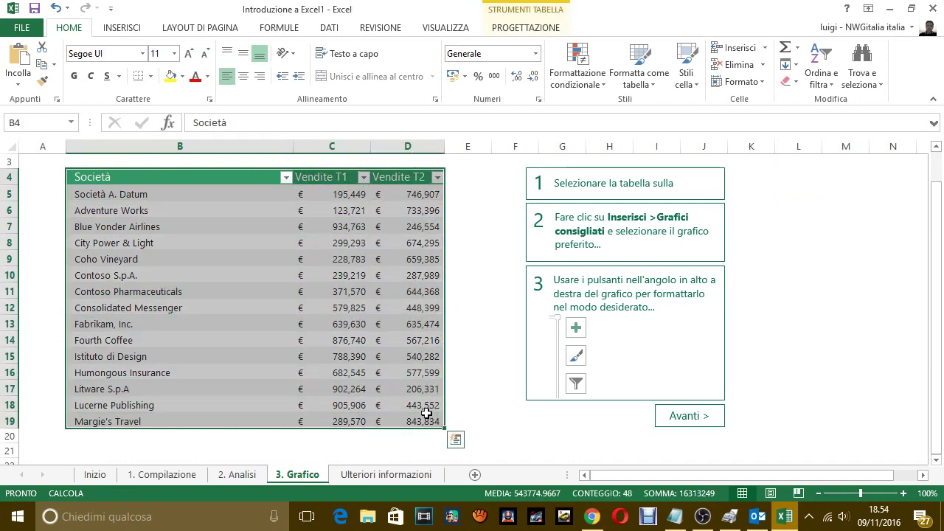
click(456, 440)
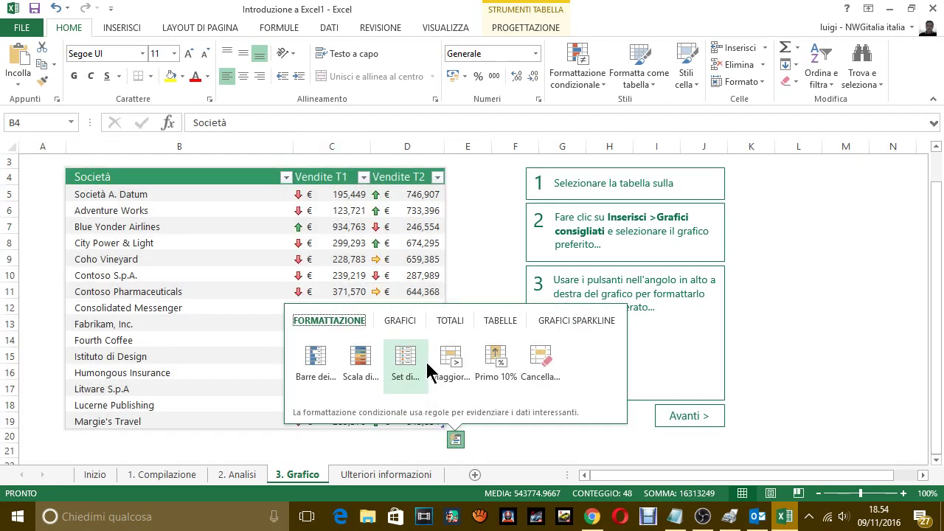
click(401, 319)
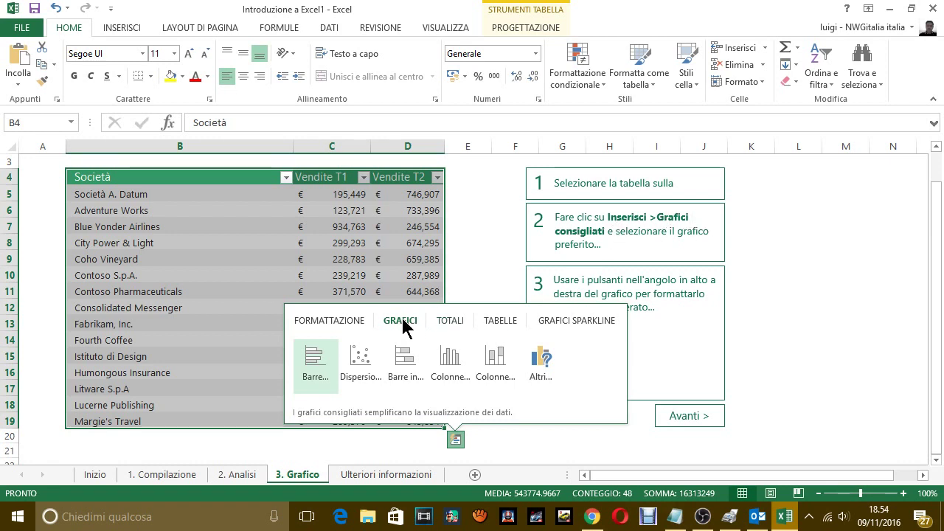
click(315, 359)
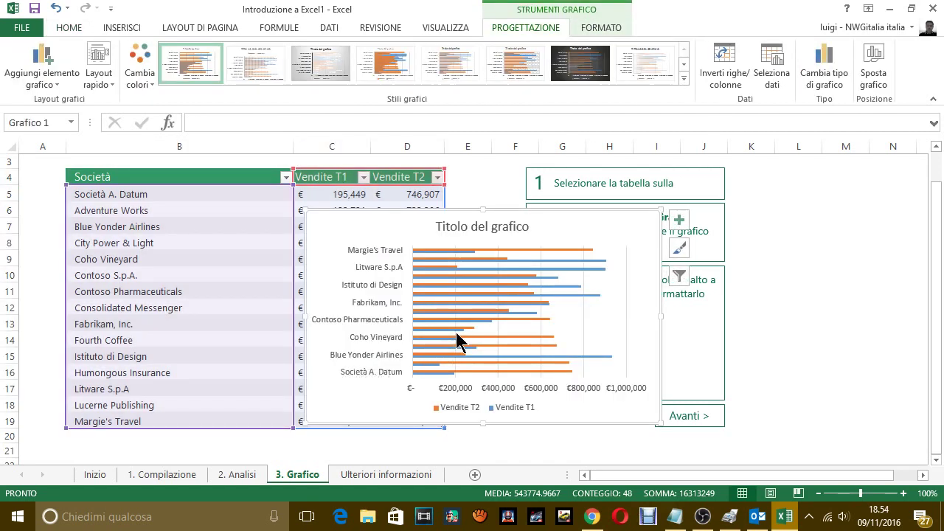
Step: Drag the bar chart left and down so it sits over the sales table
click(470, 223)
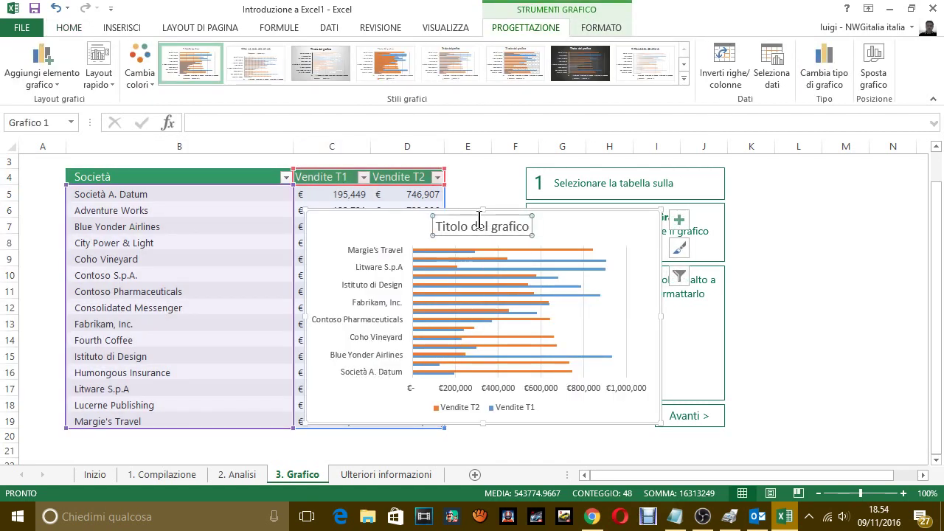
click(390, 222)
drag(390, 222, 182, 222)
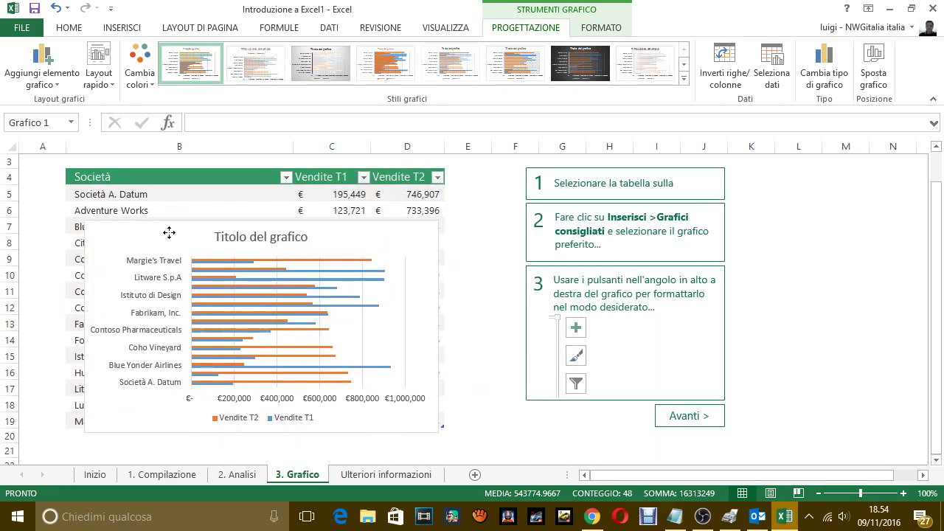
drag(182, 221, 159, 245)
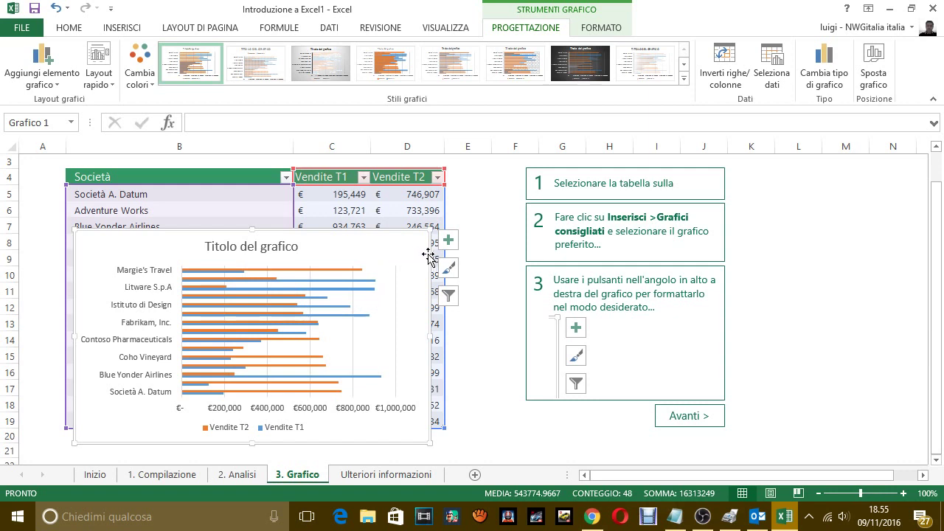
Step: Filter the chart's categories down to Adventure Works only
click(449, 297)
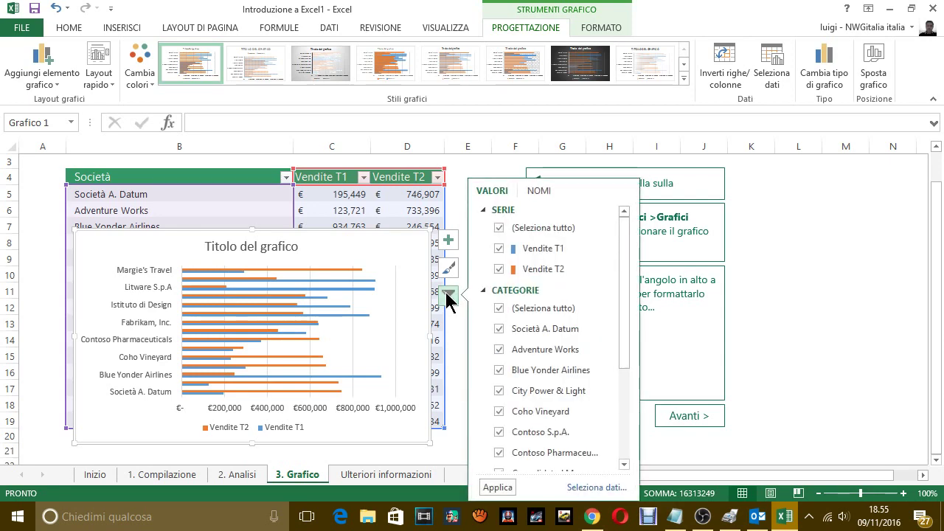
click(551, 311)
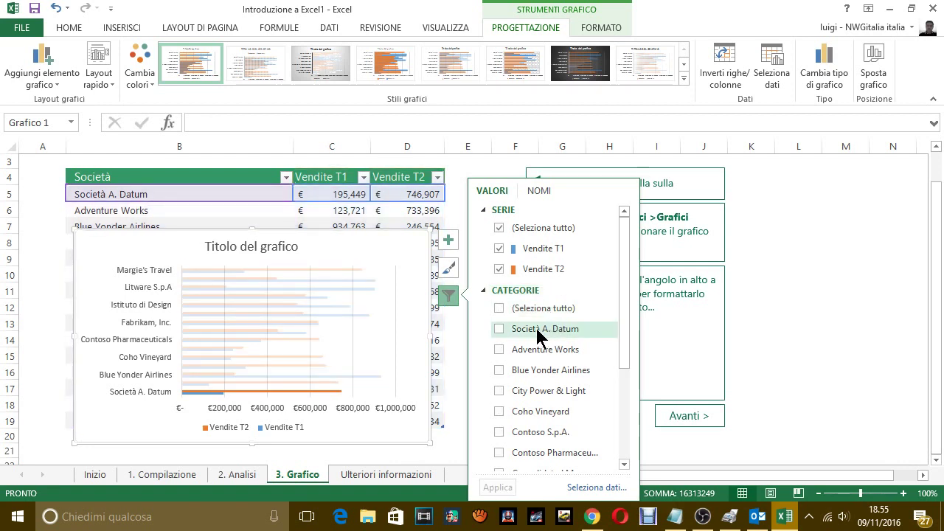
click(500, 349)
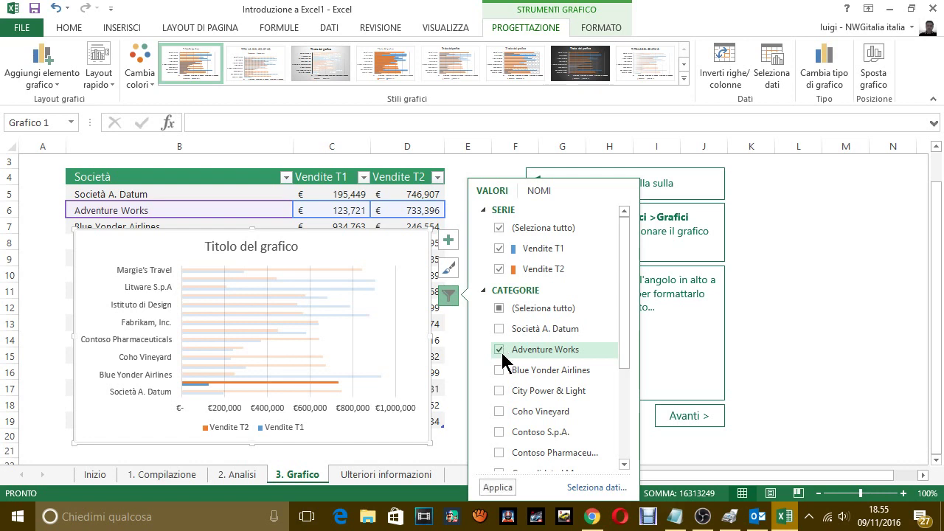
click(498, 488)
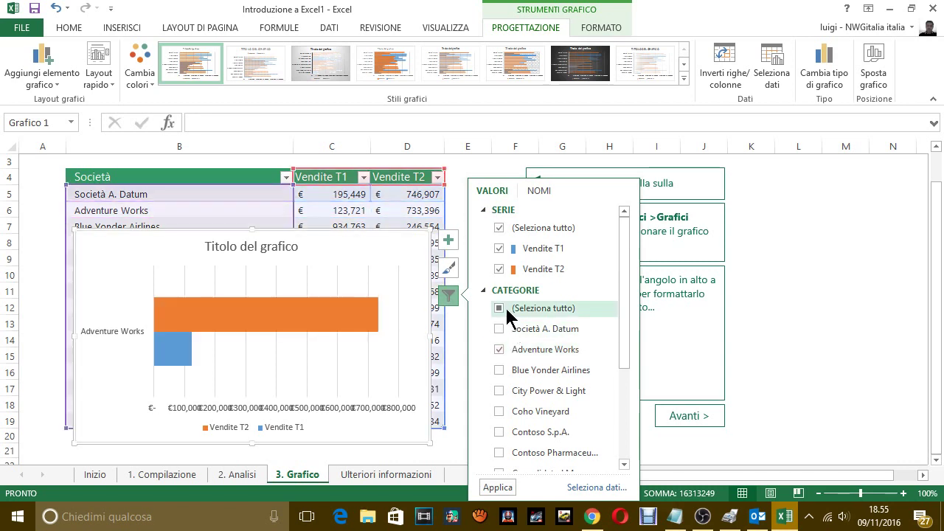
Step: Restore all companies, then reapply the Adventure Works-only category filter
click(504, 307)
click(500, 307)
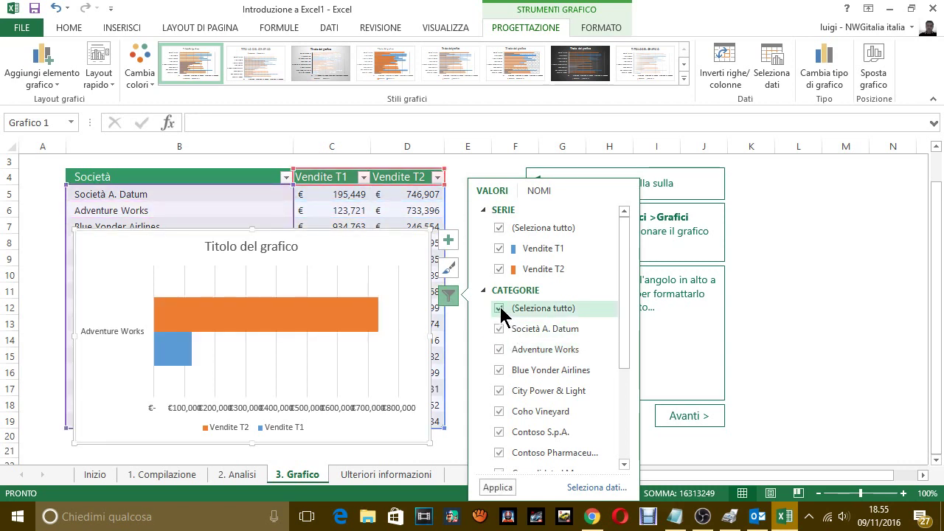
click(496, 487)
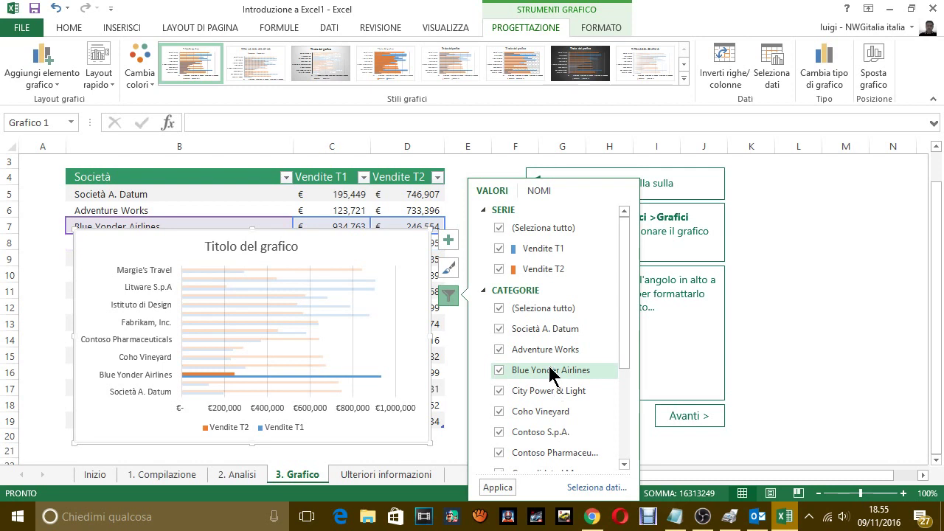
click(499, 307)
click(500, 350)
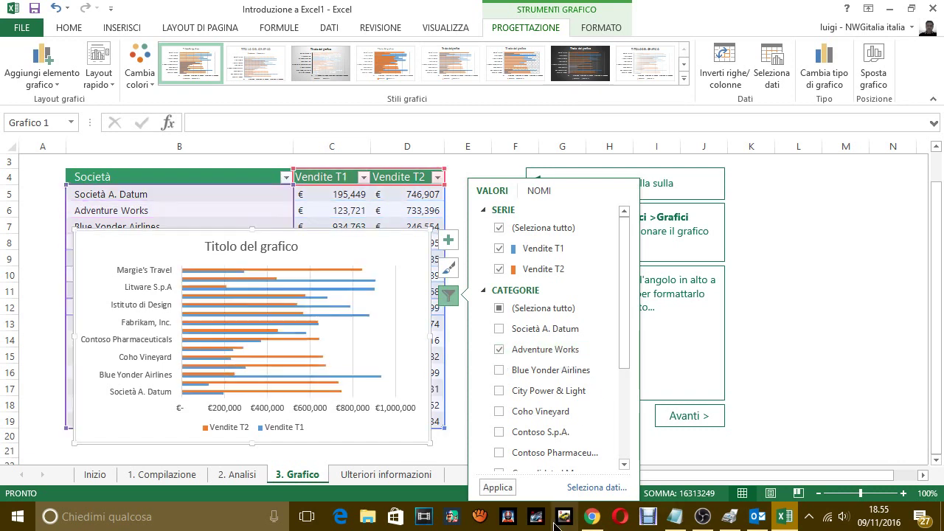
click(497, 488)
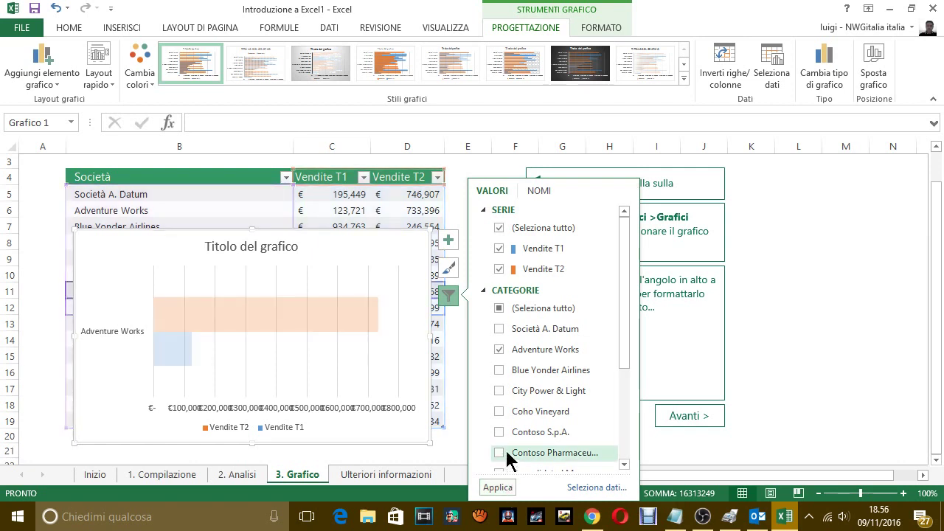
click(499, 308)
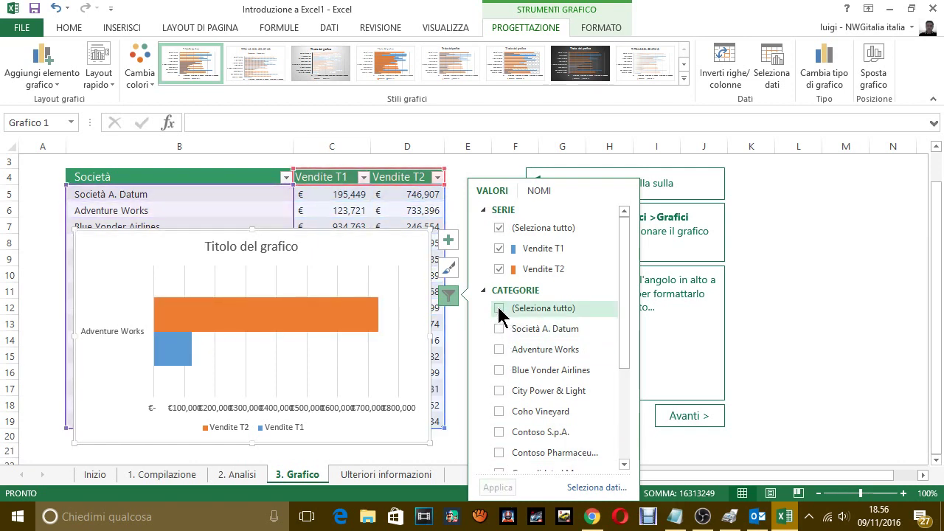
Step: With all companies ticked, preview the chart with only Vendite T1, then only Vendite T2
click(500, 309)
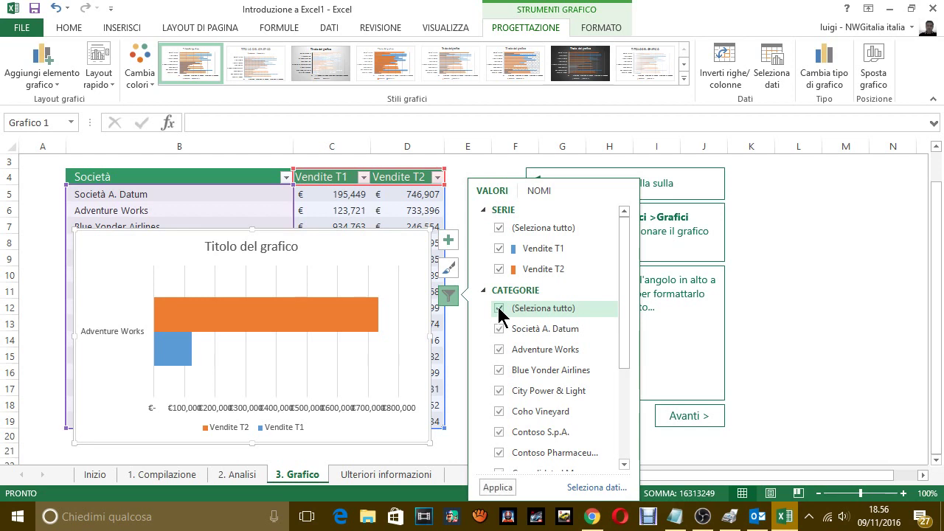
click(500, 228)
click(499, 249)
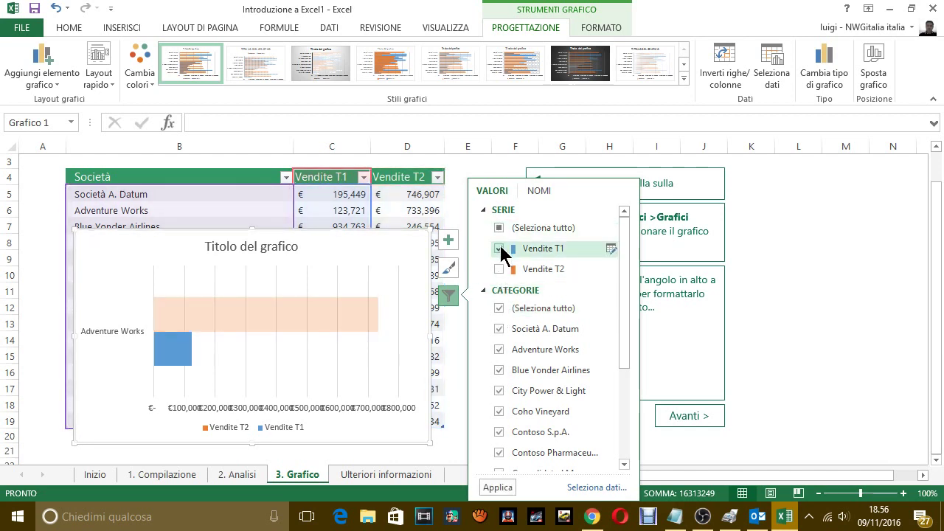
click(497, 488)
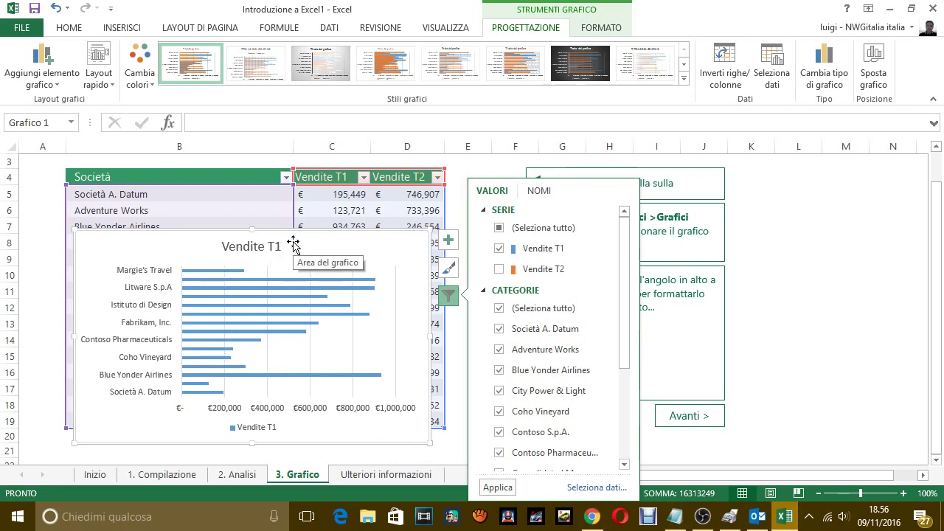
click(500, 228)
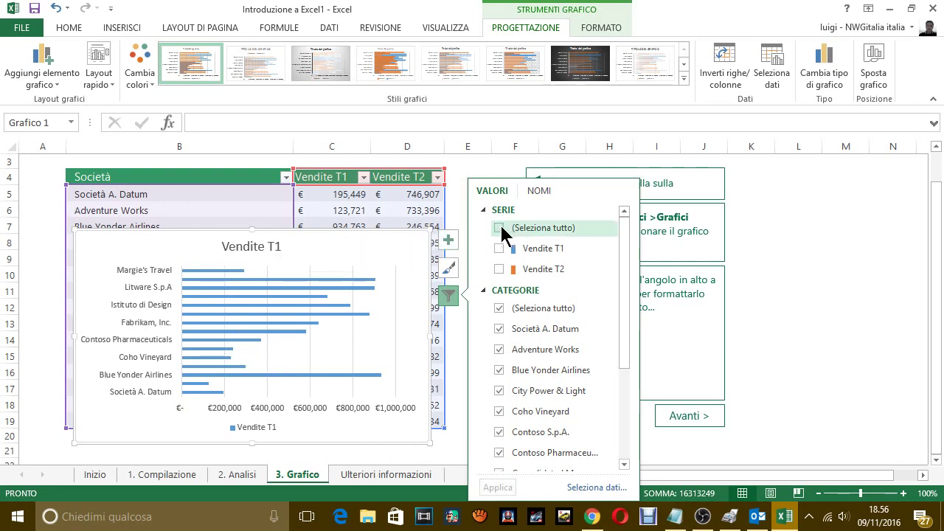
click(500, 228)
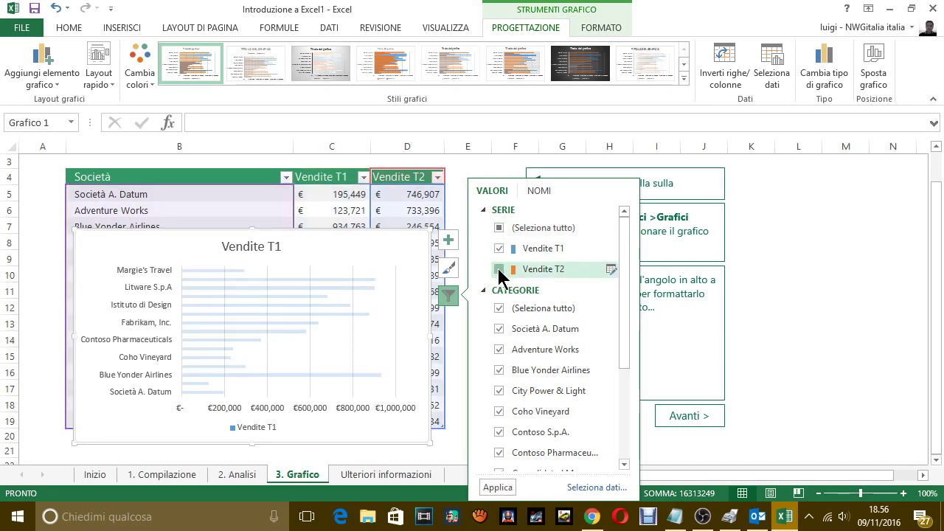
click(500, 228)
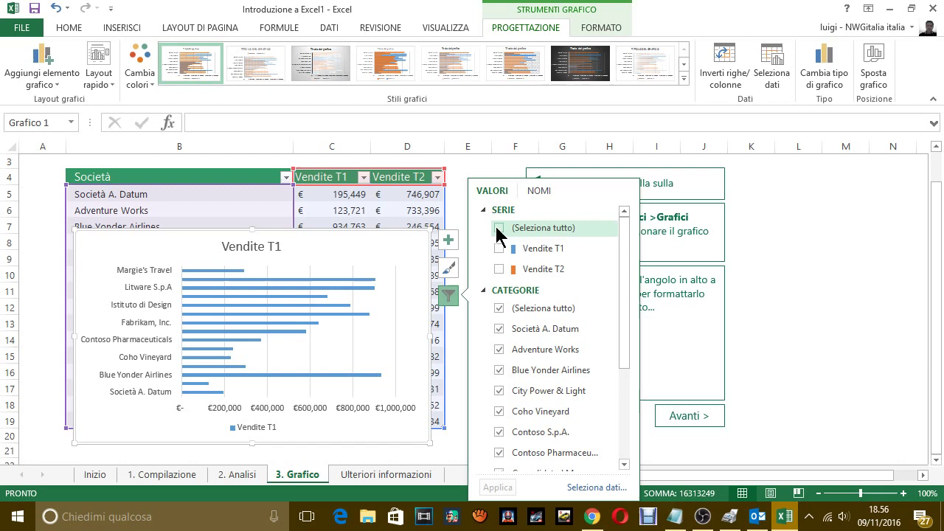
click(500, 270)
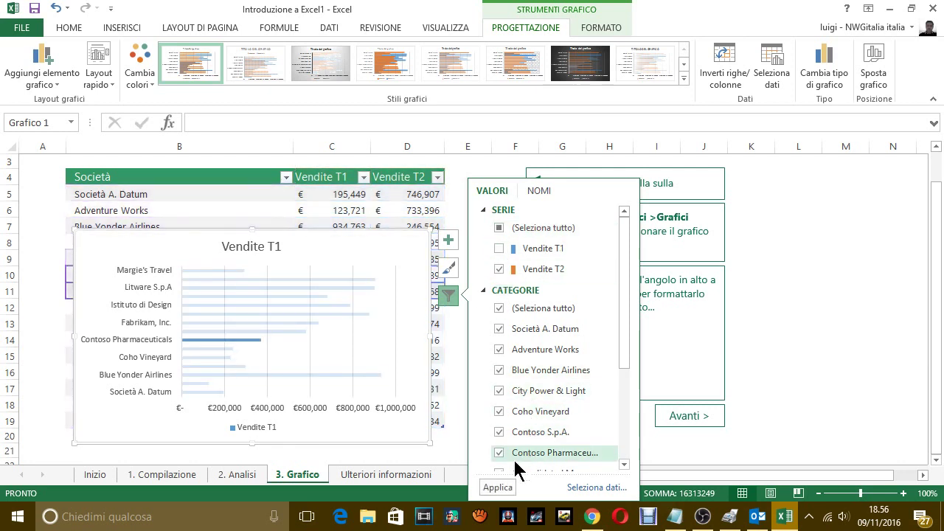
click(497, 486)
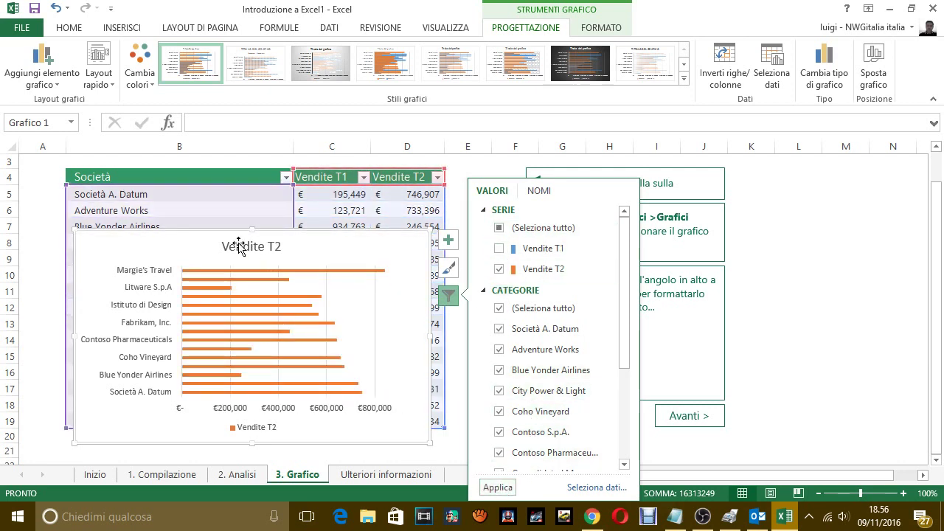
Step: Show both sales series again, close the filter, and nudge the chart slightly higher
click(499, 248)
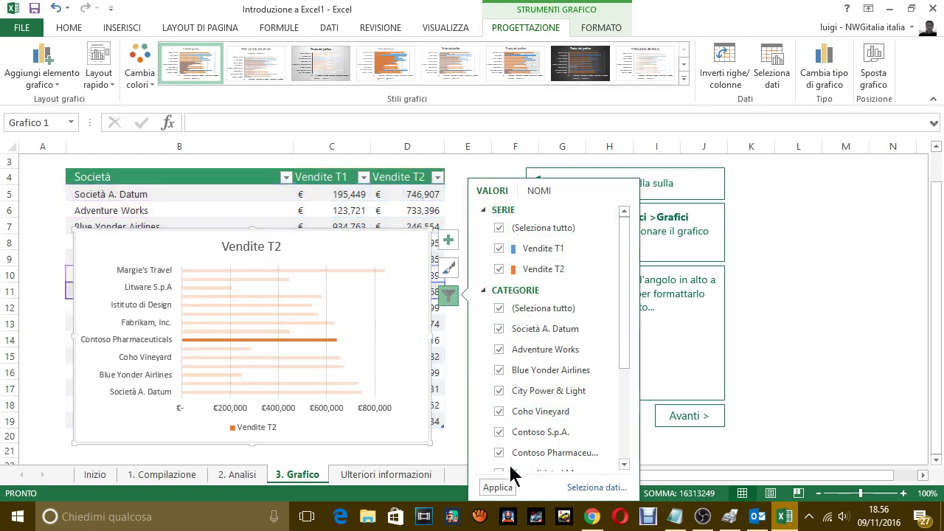
click(498, 488)
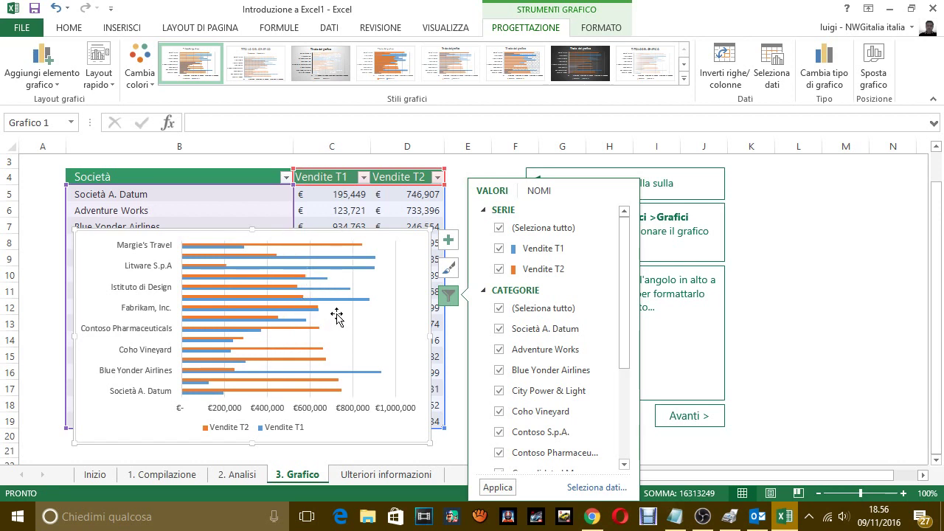
click(500, 484)
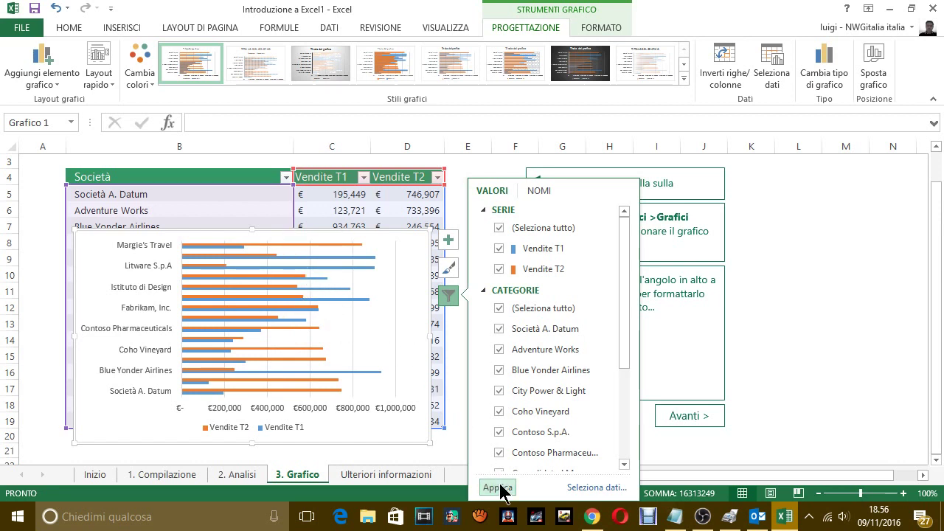
click(749, 336)
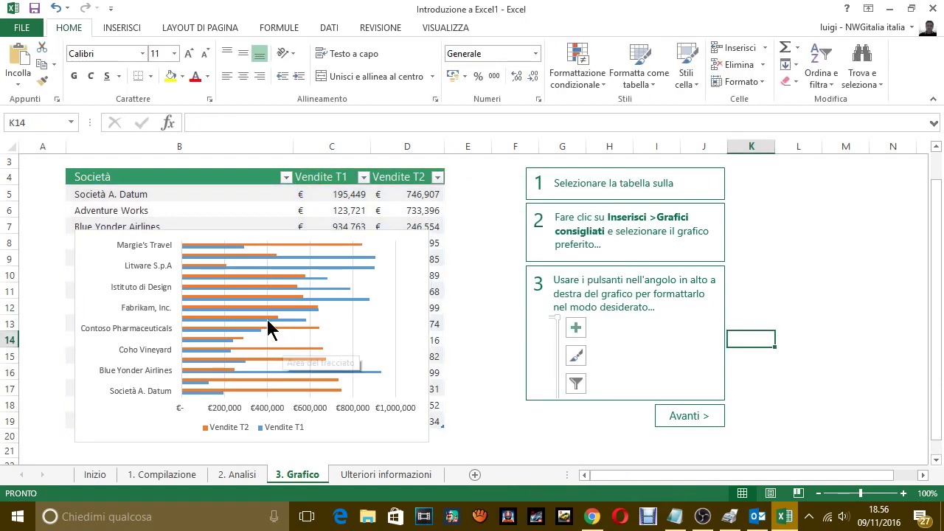
click(188, 233)
drag(189, 233, 188, 215)
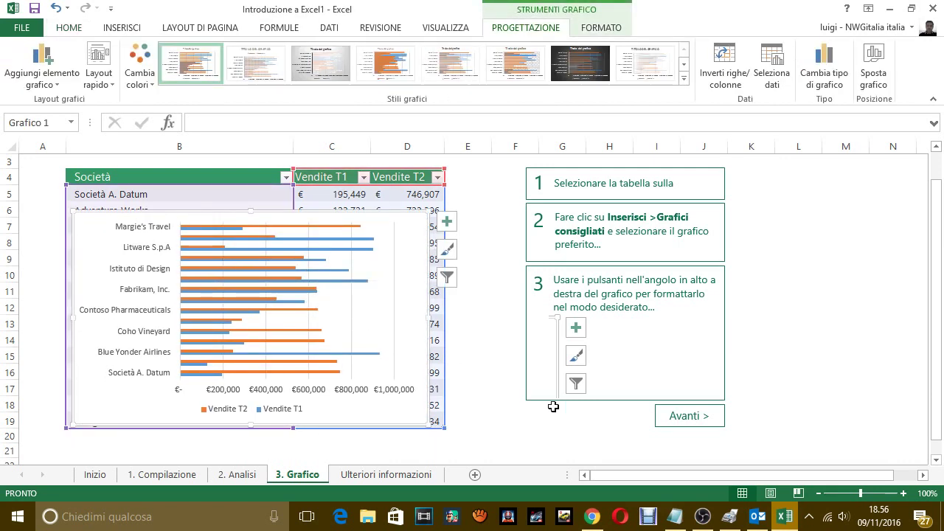
Step: Replace the Notepad caption with 'BENE, COME HAI VISTO…' about the many things possible with charts
click(678, 521)
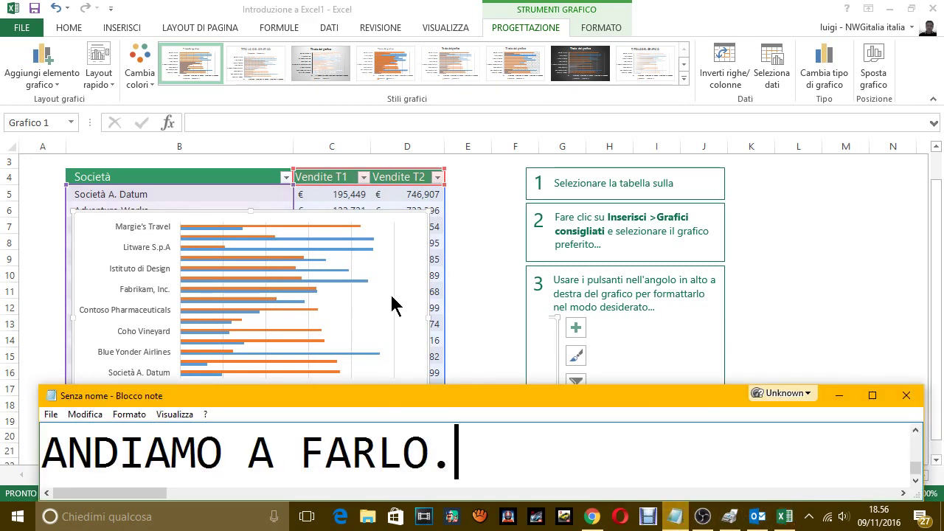
key(ctrl+a)
key(Delete)
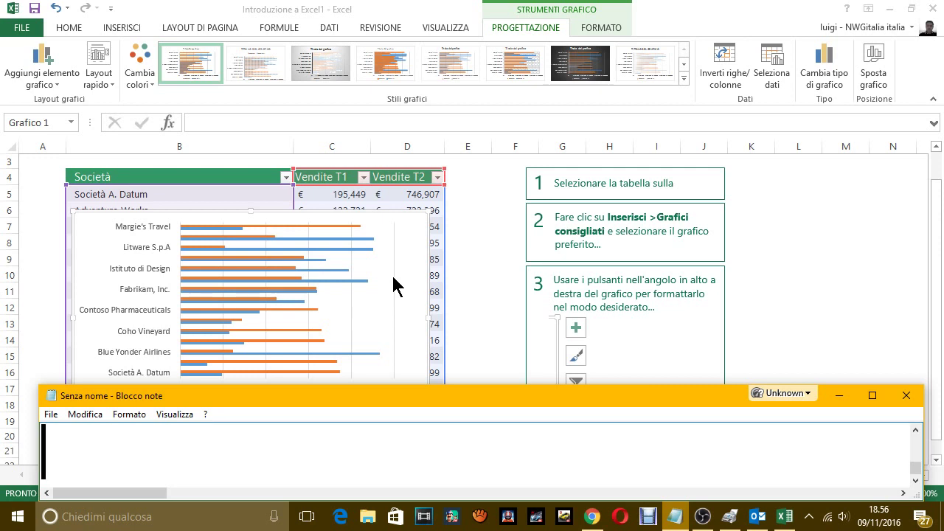
text(BENE, )
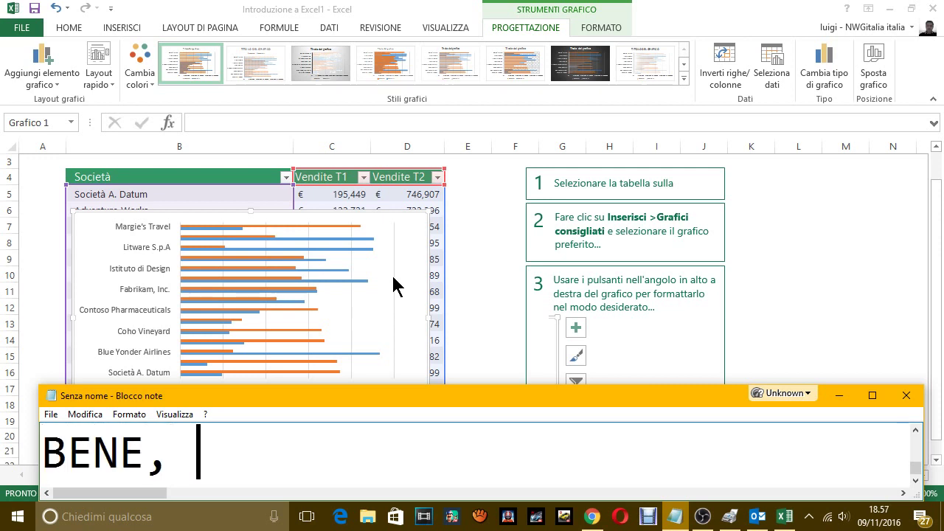
text(COME HAI )
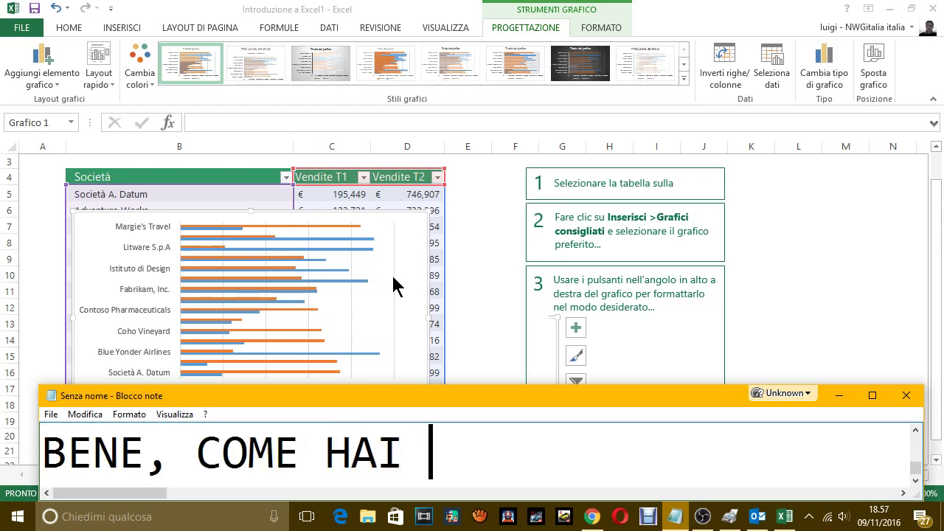
text(VISTO IL GRA)
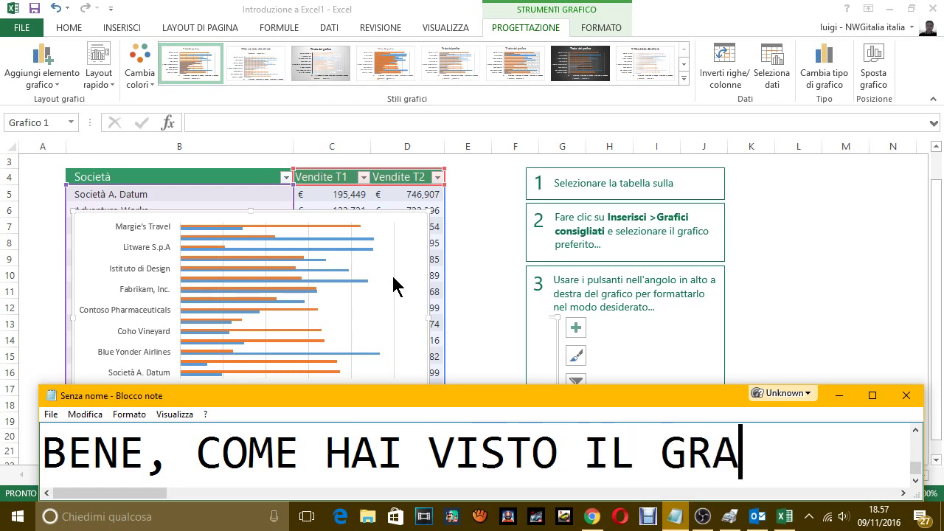
key(BackSpace)
key(BackSpace)
key(BackSpace)
key(BackSpace)
key(BackSpace)
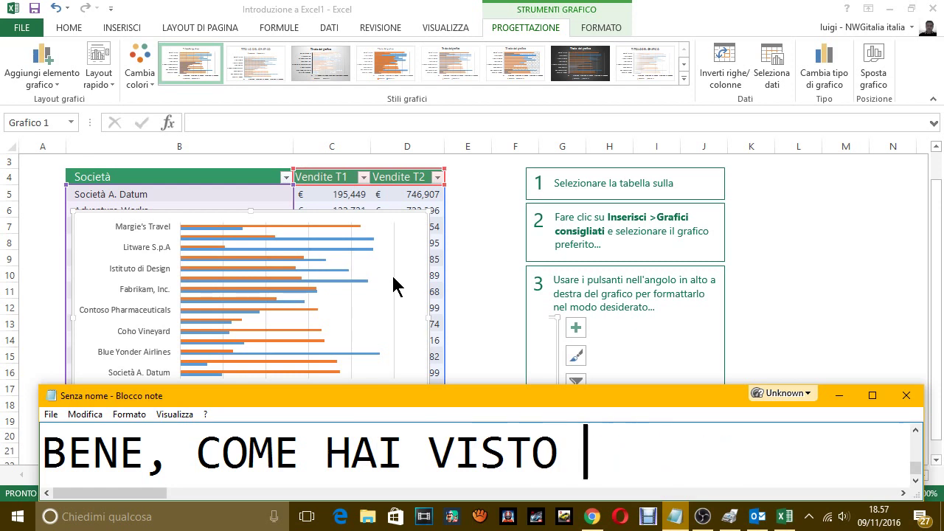
text(SI PO)
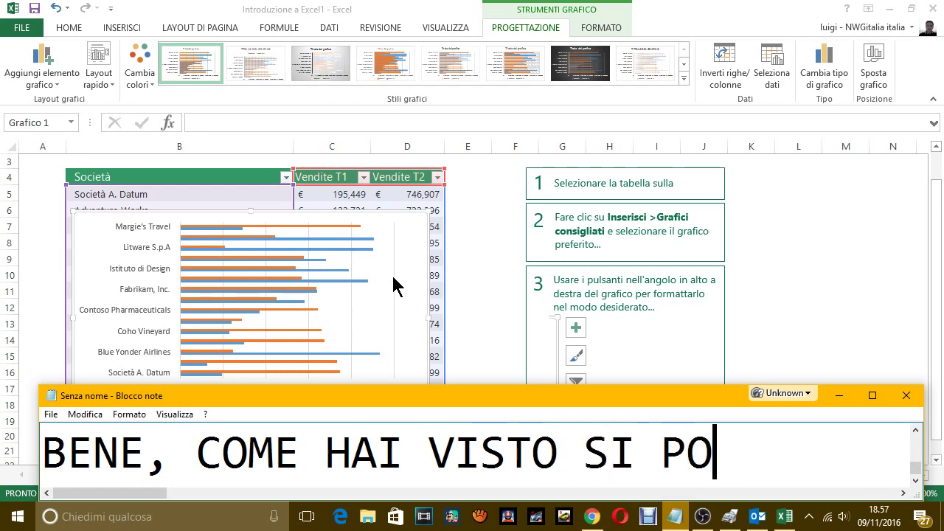
text(SSONO FARE)
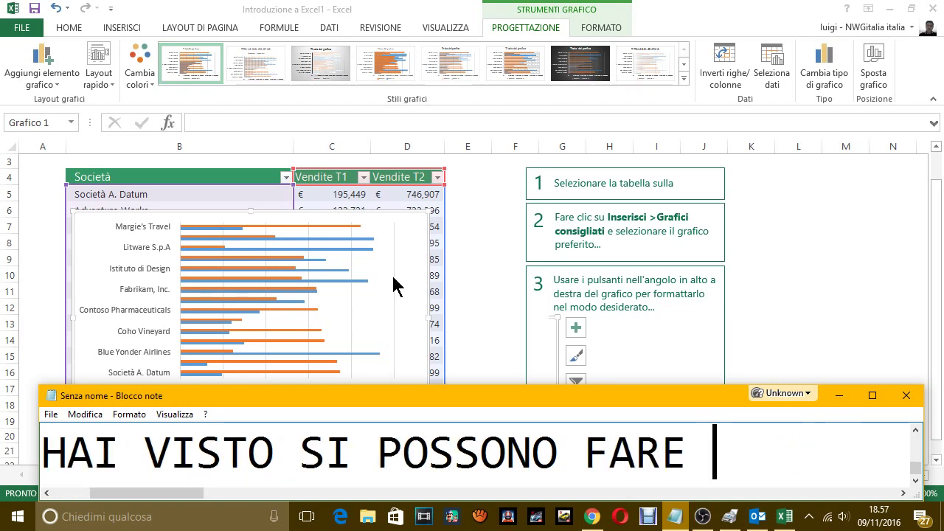
text(TANTE COSE SU)
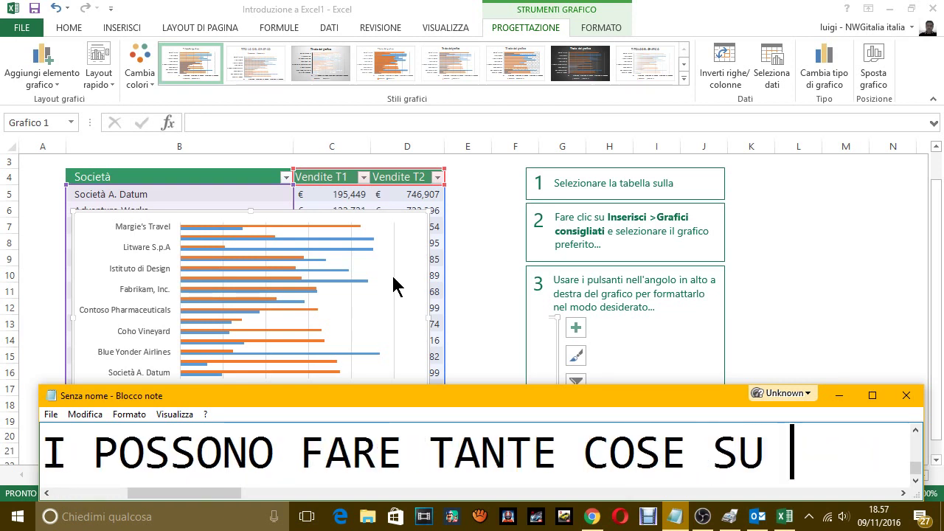
key(BackSpace)
text(I GRAFI)
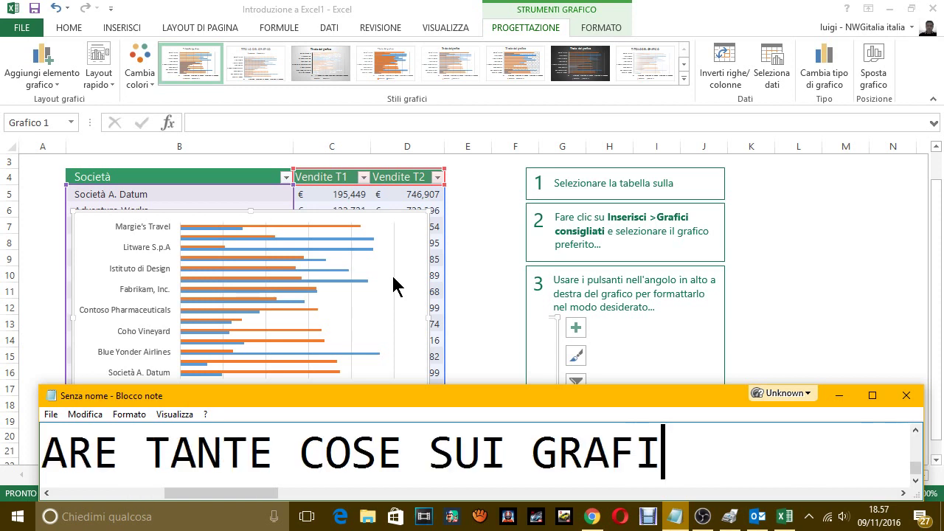
text(CI,)
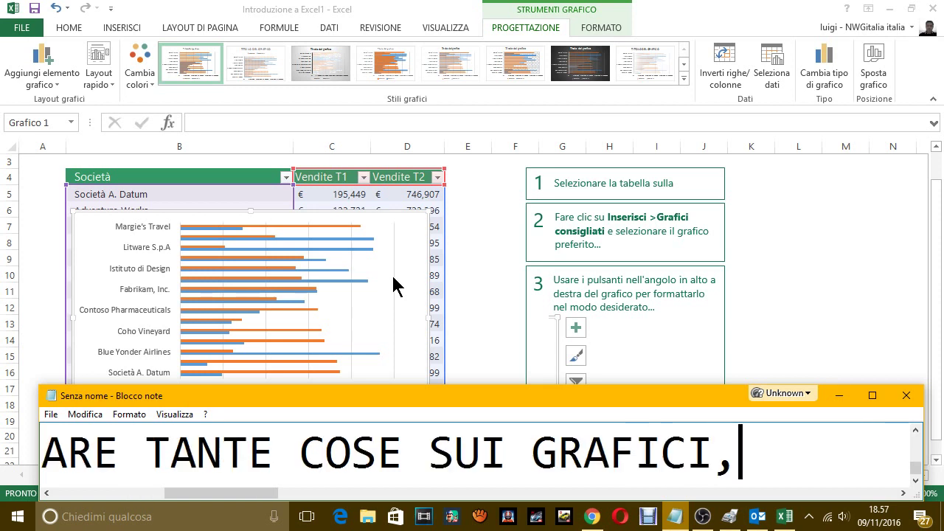
key(BackSpace)
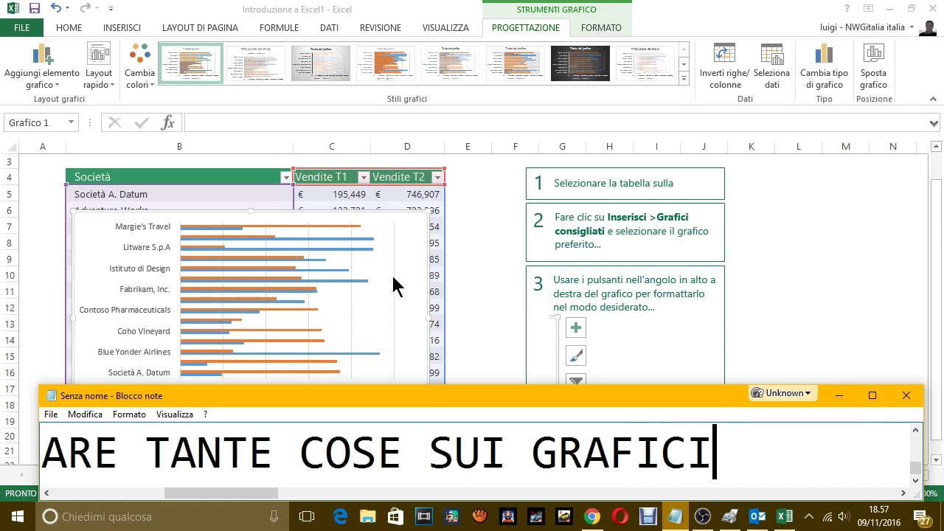
text(.)
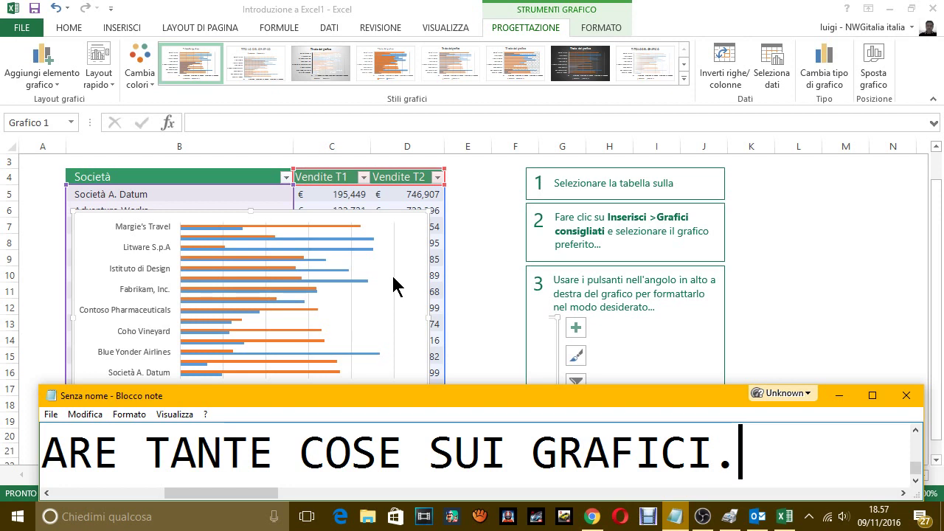
Step: Swap in the caption 'PASSIAMO AVANTI ALL'ULTIMO STEP.', then clear the page
key(ctrl+a)
key(BackSpace)
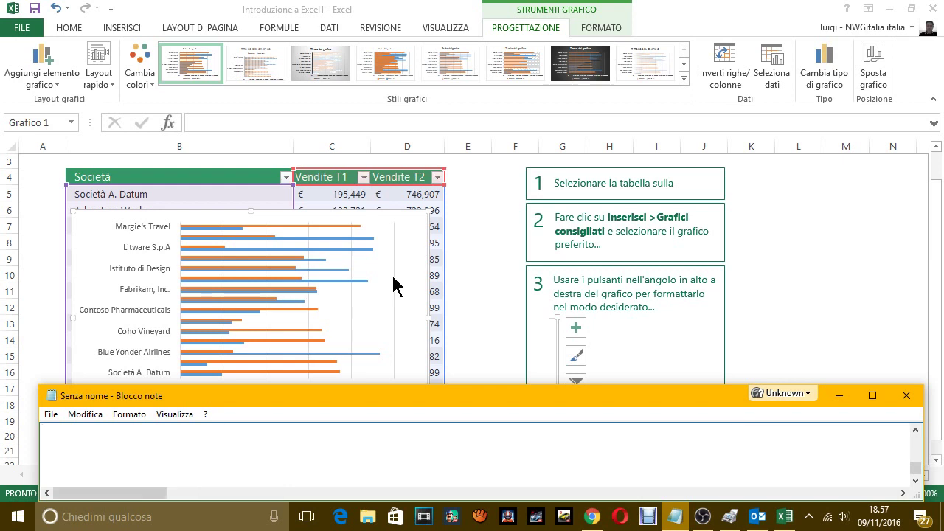
text(PASSIAMO AN)
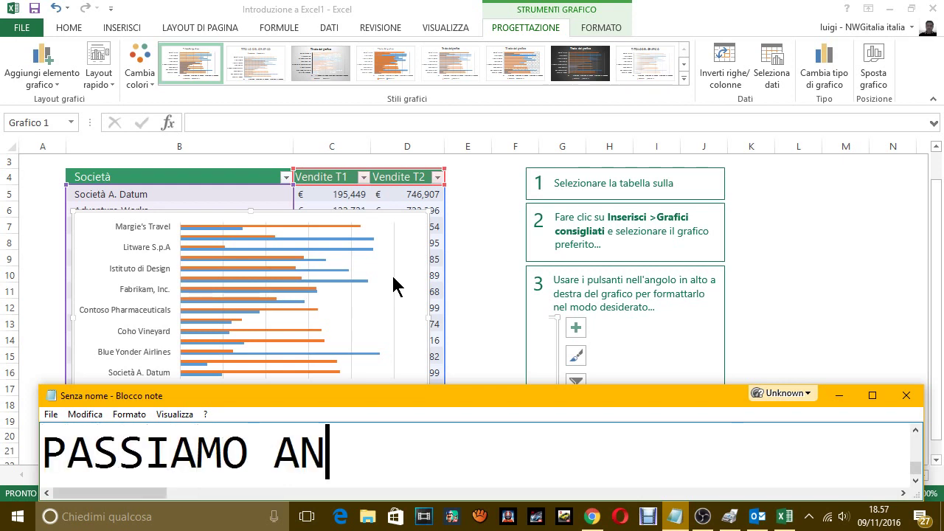
key(BackSpace)
text(VANTI AL)
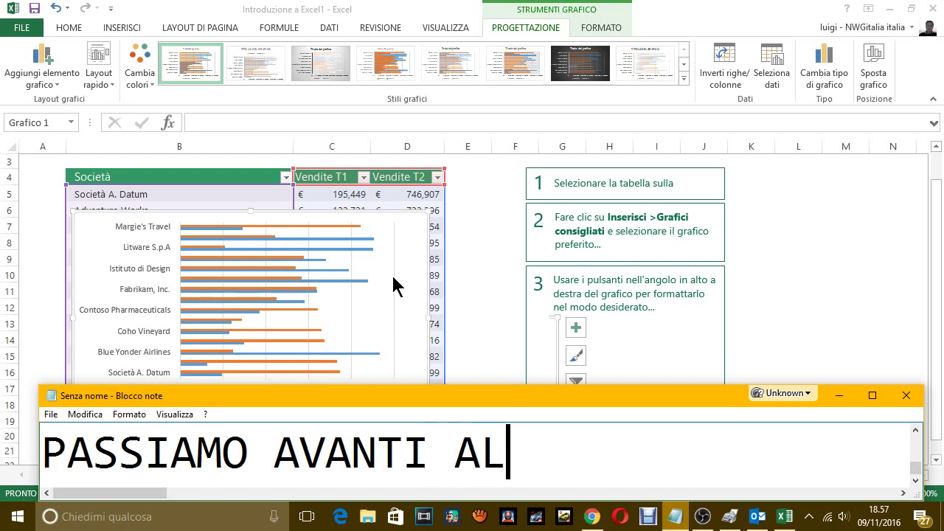
text(L'ULTIMO S)
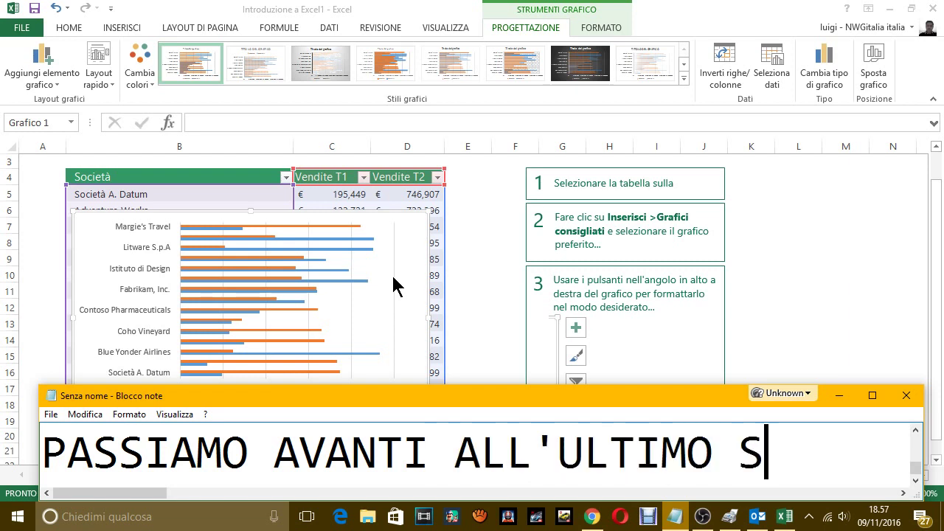
text(TPE)
key(BackSpace)
key(BackSpace)
text(EP)
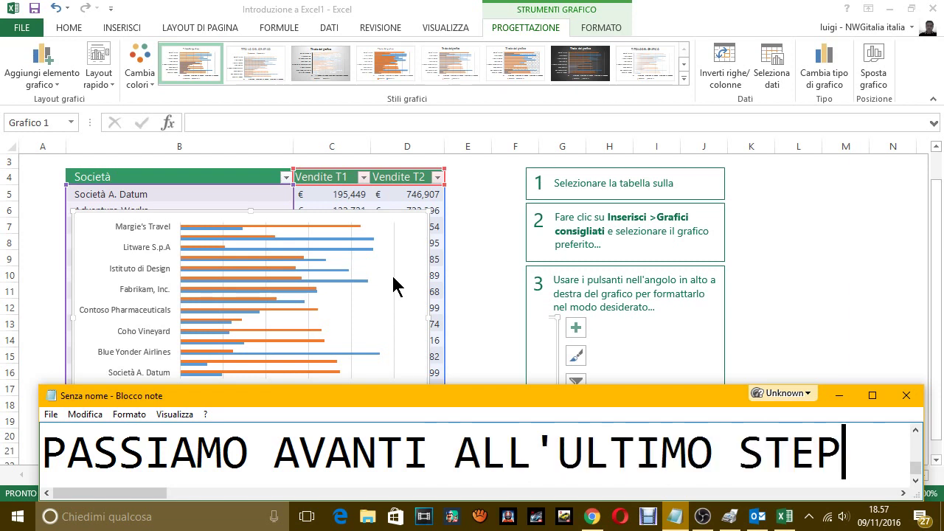
text(.)
key(ctrl+a)
key(BackSpace)
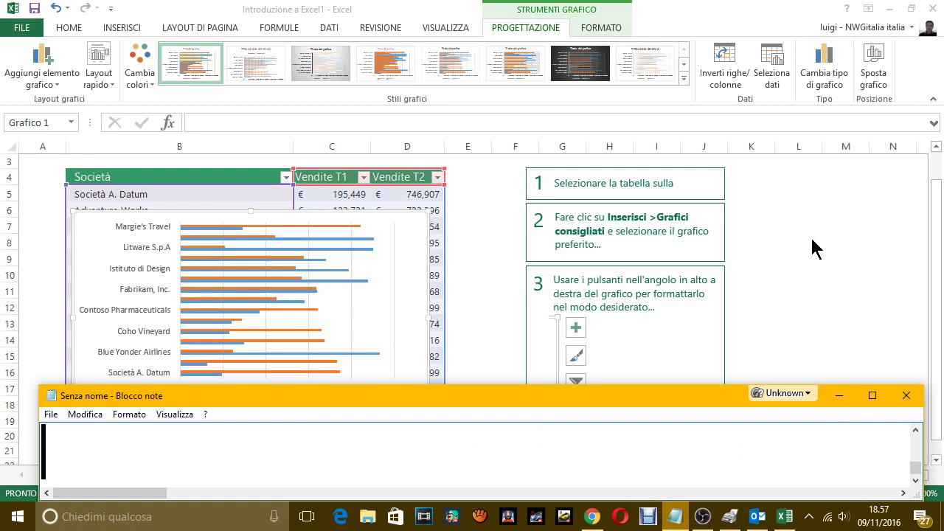
Step: Switch to the Ulteriori informazioni sheet and highlight its 1985 release and 3D charts facts
key(alt+Tab)
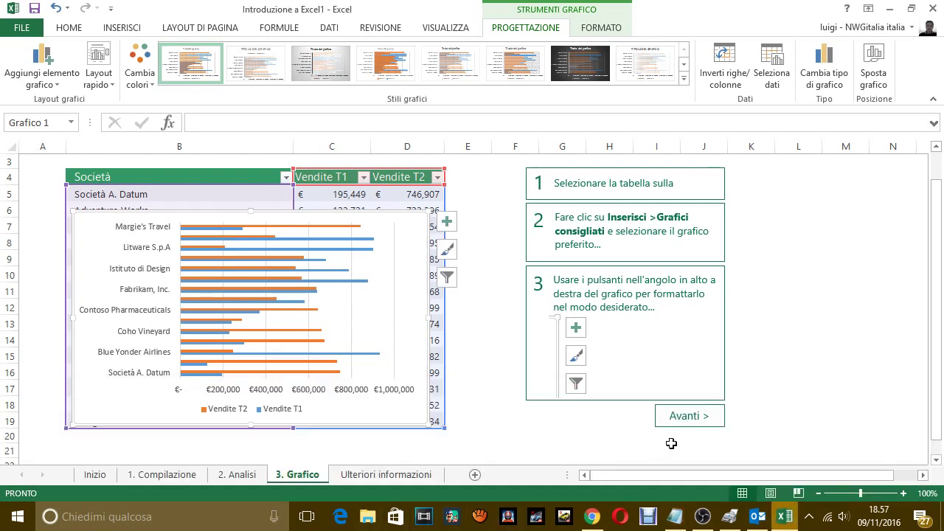
click(690, 416)
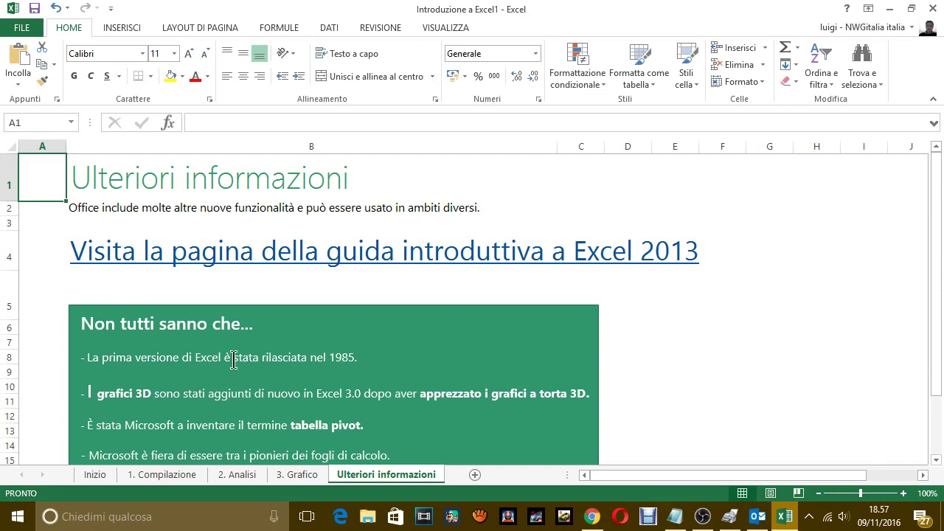
drag(86, 352, 295, 377)
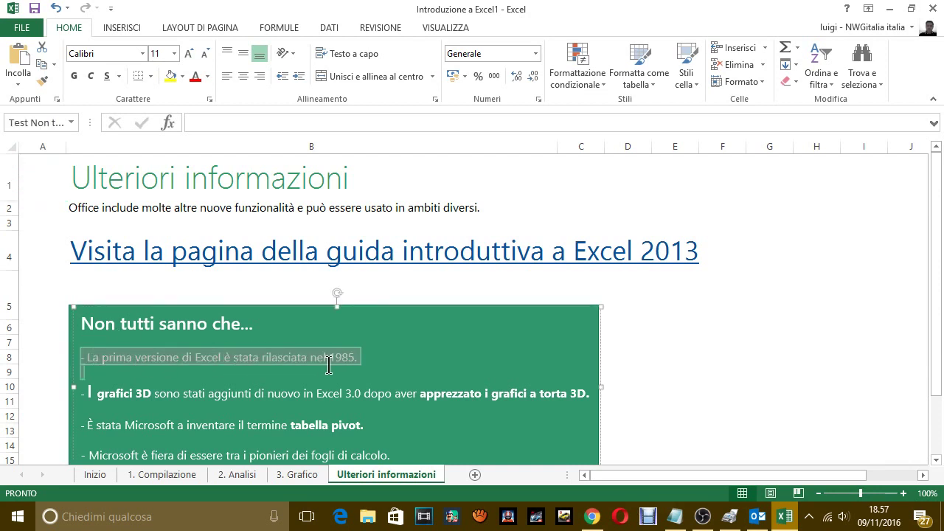
click(171, 367)
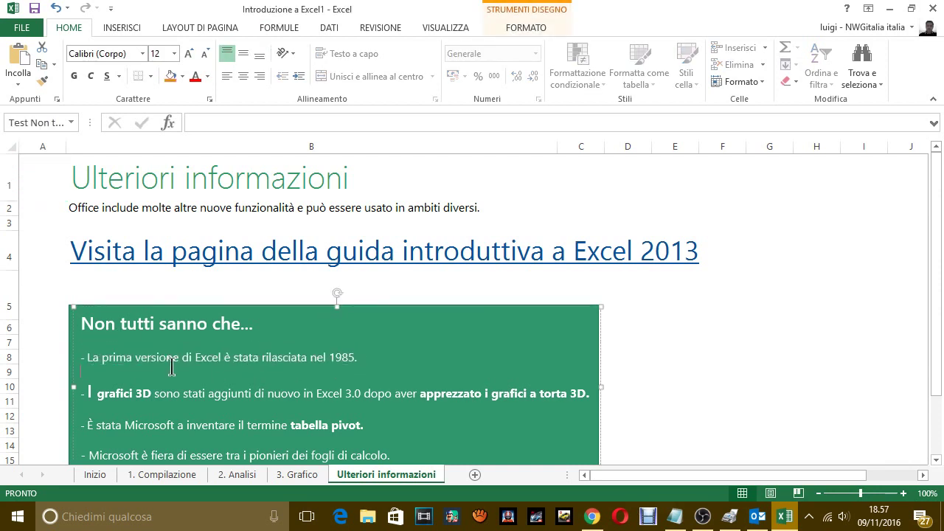
drag(142, 396, 590, 384)
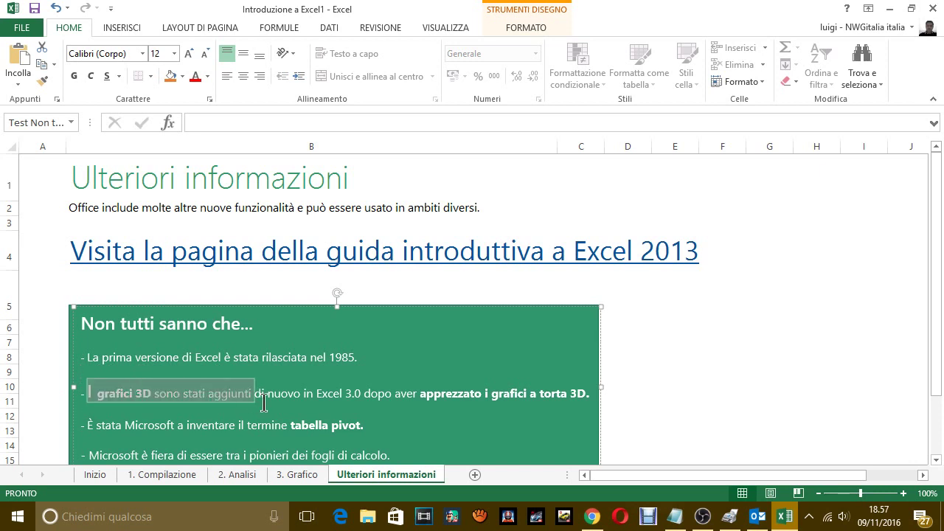
click(515, 337)
scroll(260, 285, down, 2)
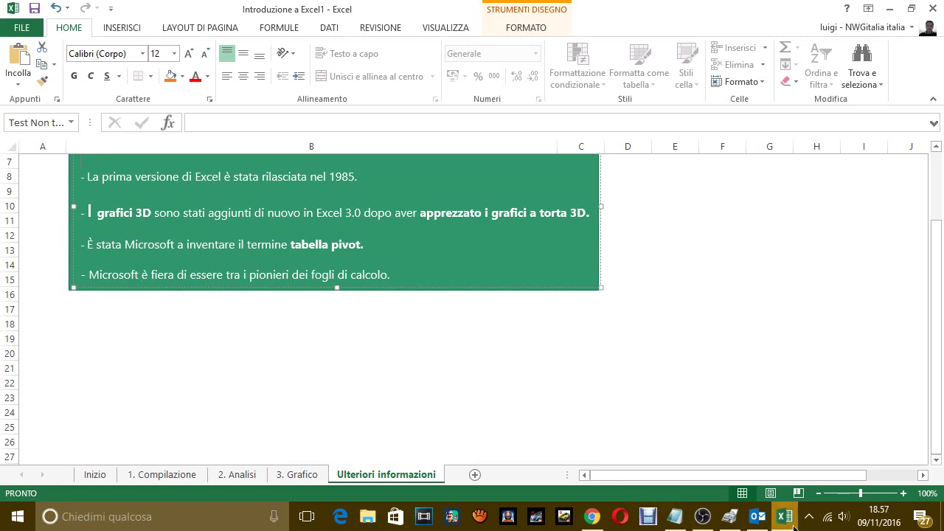
Step: Show 'OK, LA LEZIONE è FINITA.', then replace it with 'SE IL VIDEO TI è PIACIUTO,'
click(676, 519)
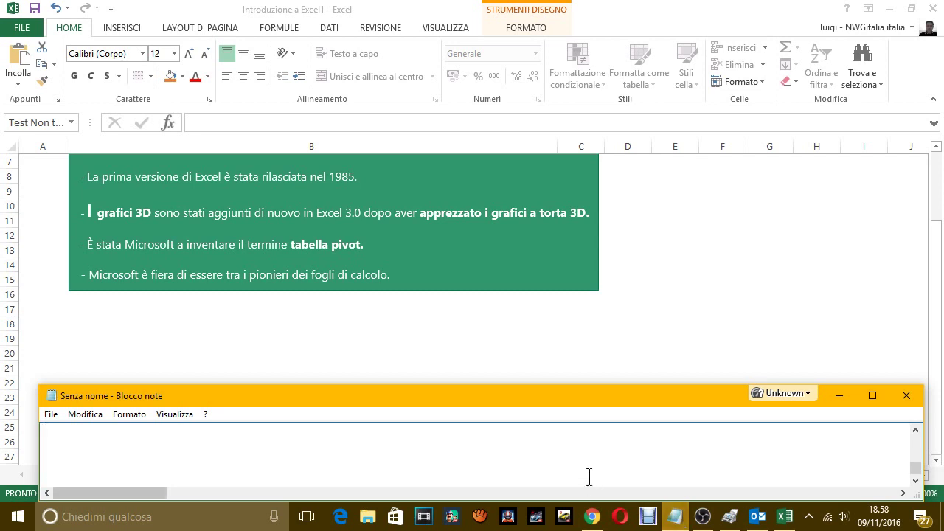
text(OK, L)
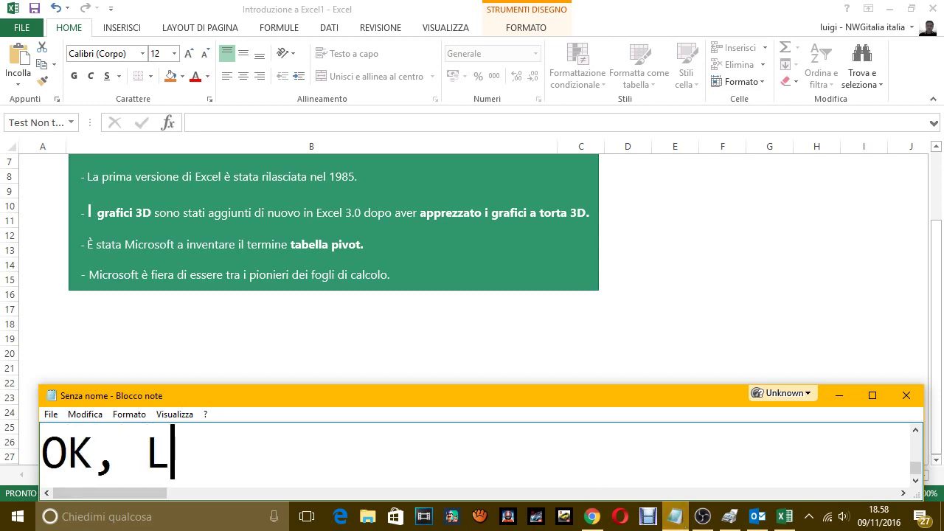
text(A LEZIONE)
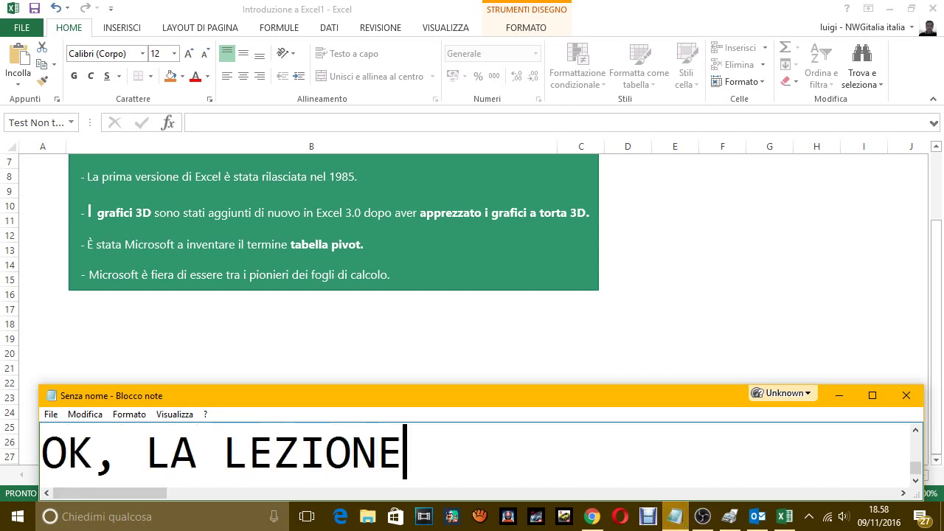
text( è FINITA)
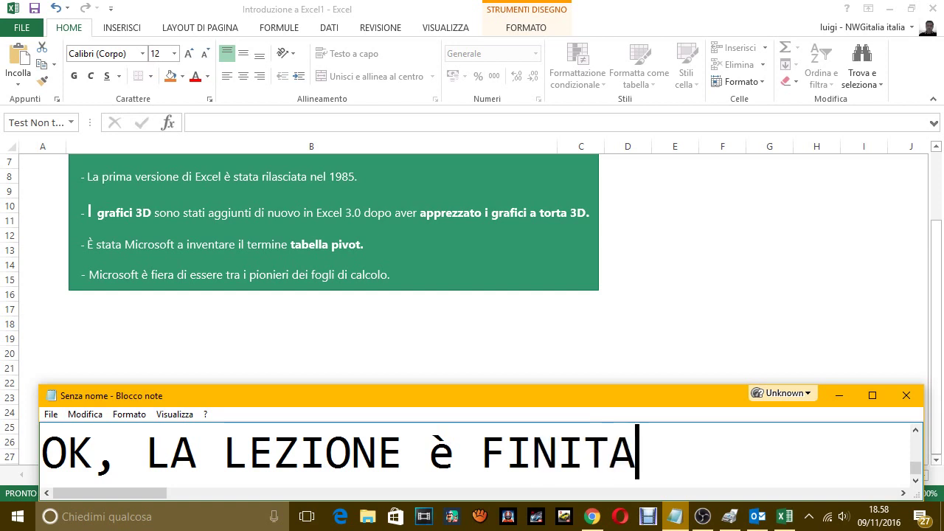
text(.)
key(ctrl+a)
key(Delete)
text(SE )
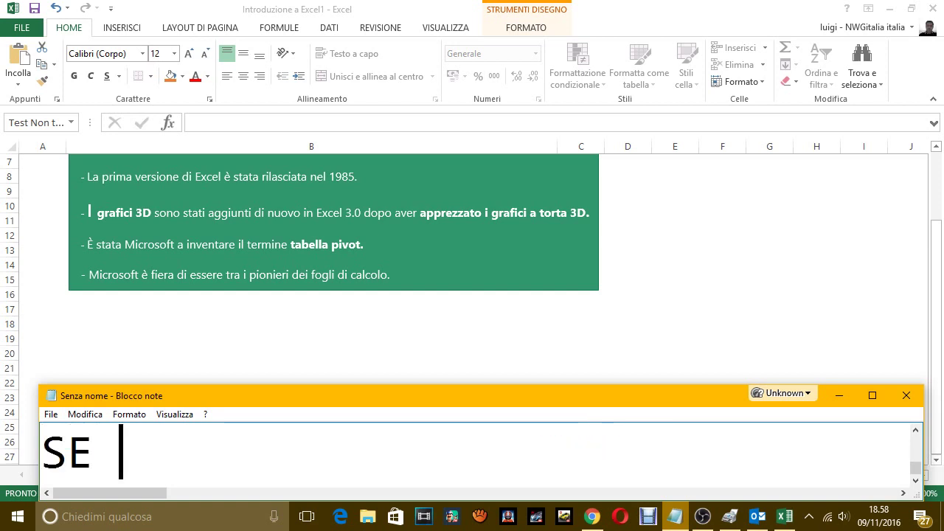
text(ILVIDEO )
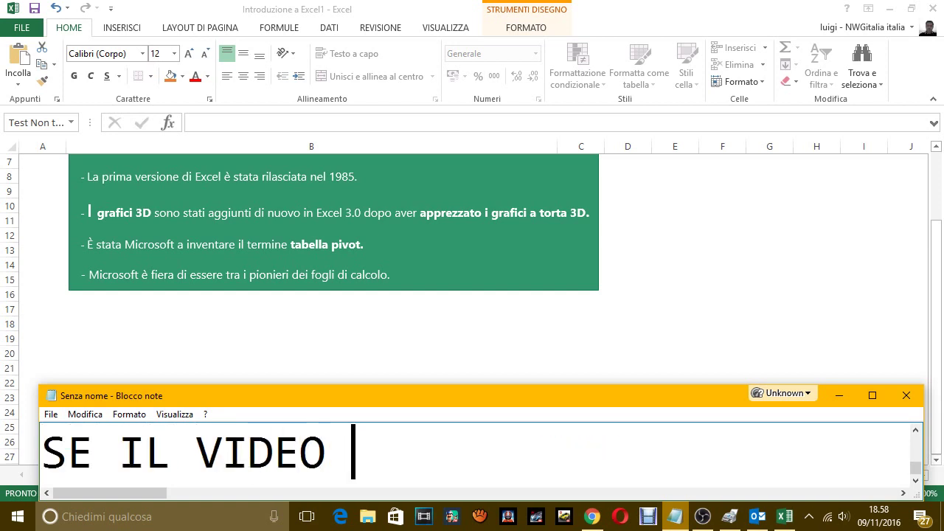
text(TI è PIACI)
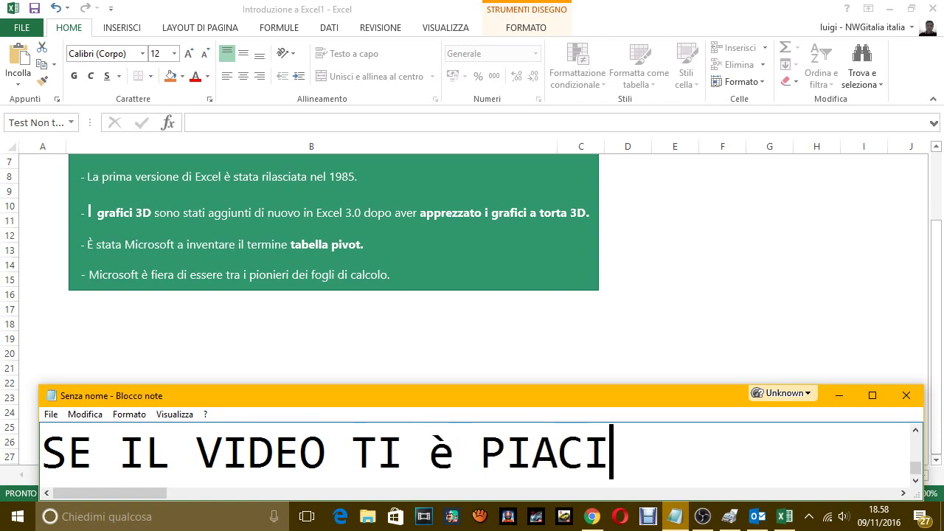
text(UTO,)
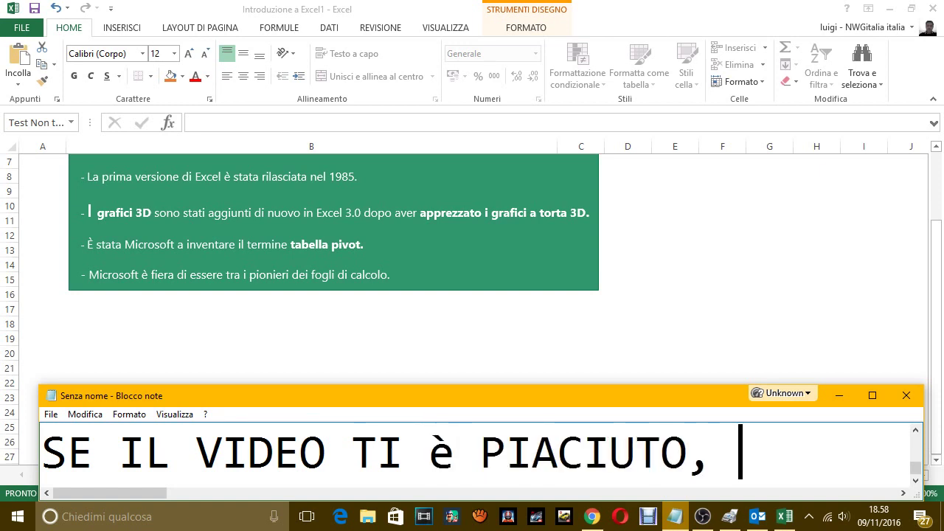
key(Return)
Step: Add lines 'METTI MI PIACE E CONDIVIDI', 'E ISCRIVITI AL CANALE…', and a long 'GRAZIEEEE'
text(METTI MI P)
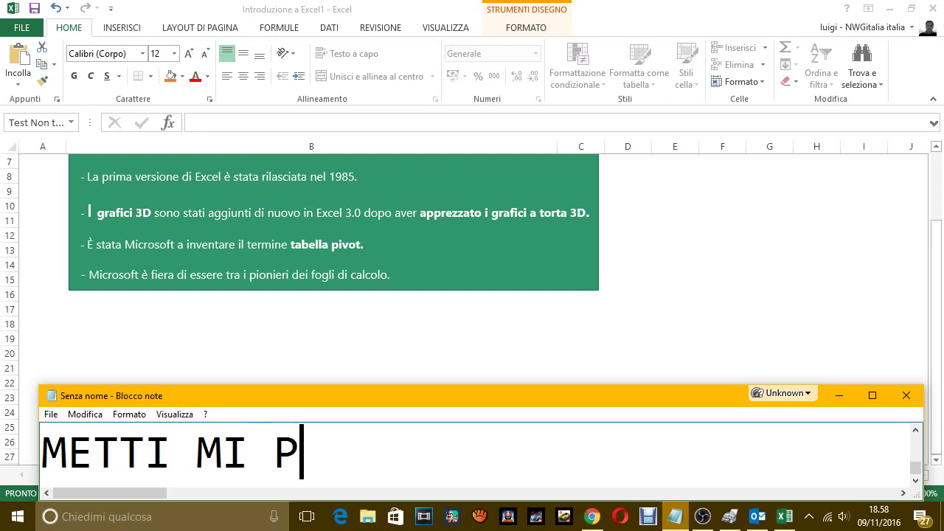
text(IACE E)
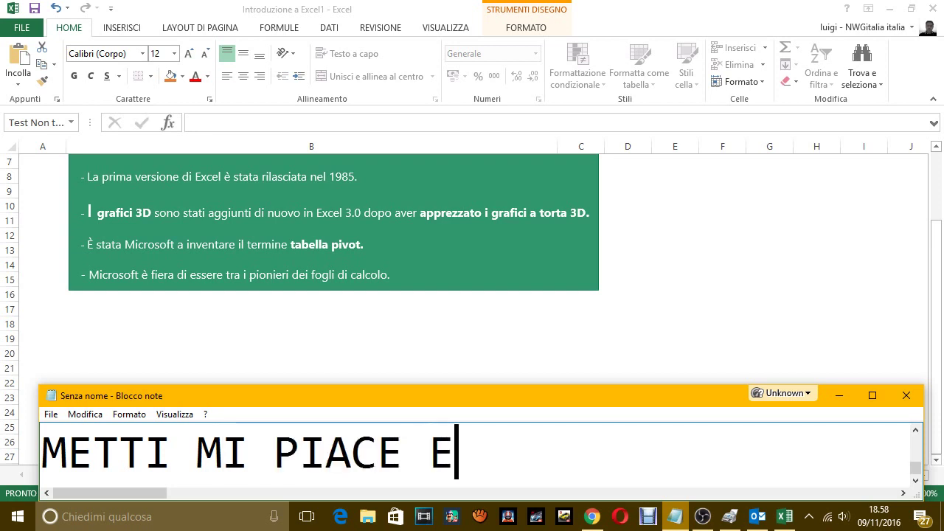
text( CONDIVI)
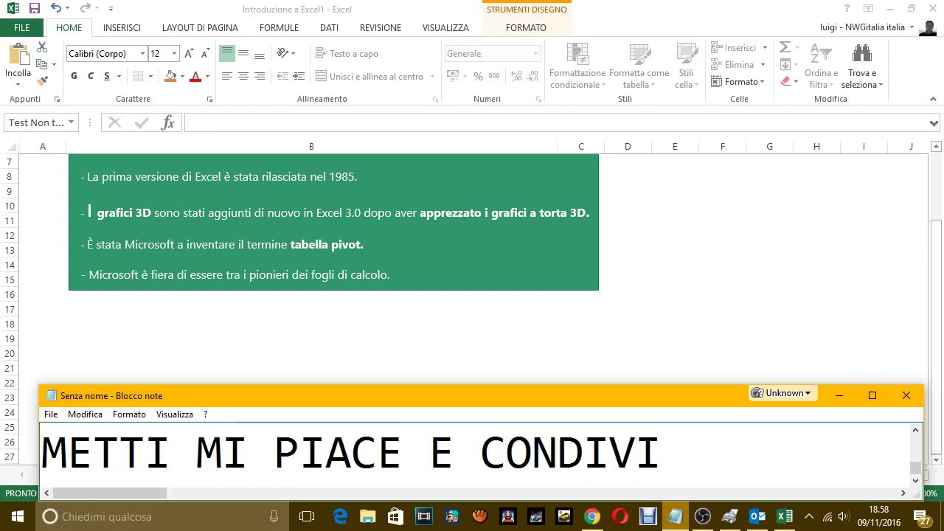
text(DI)
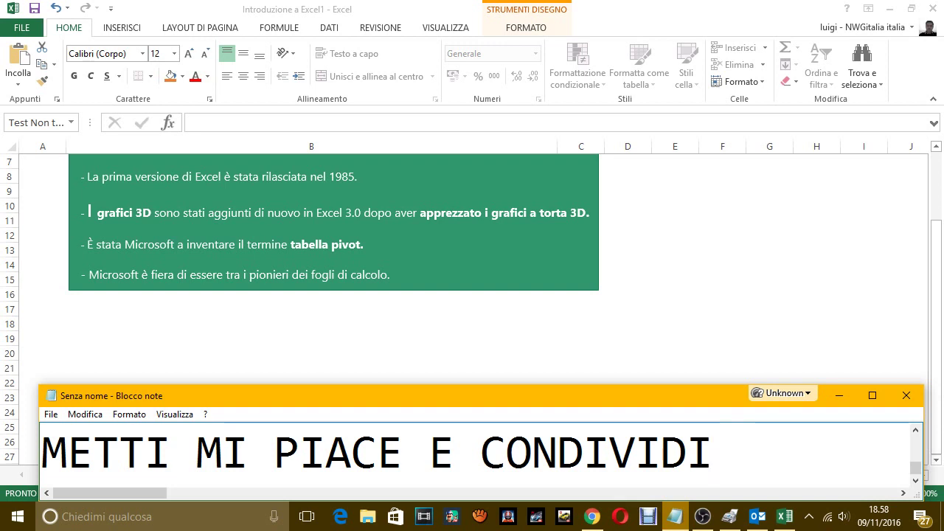
key(Return)
text(E ISCR)
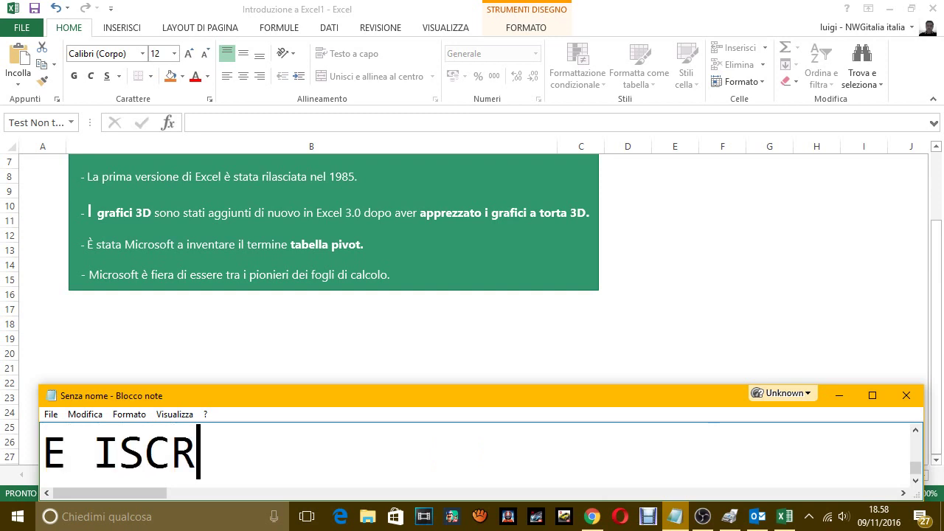
text(IVITI AL CAN)
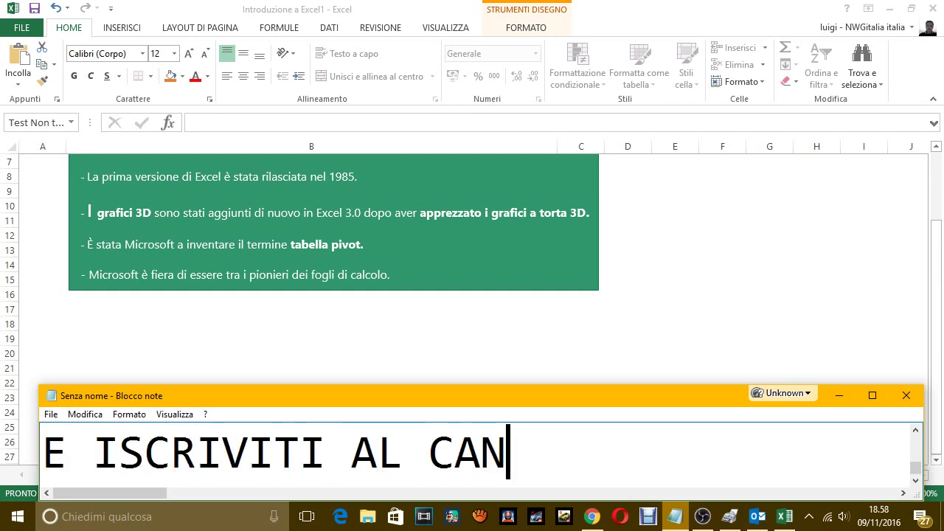
text(ALE, SEMPRE CHE )
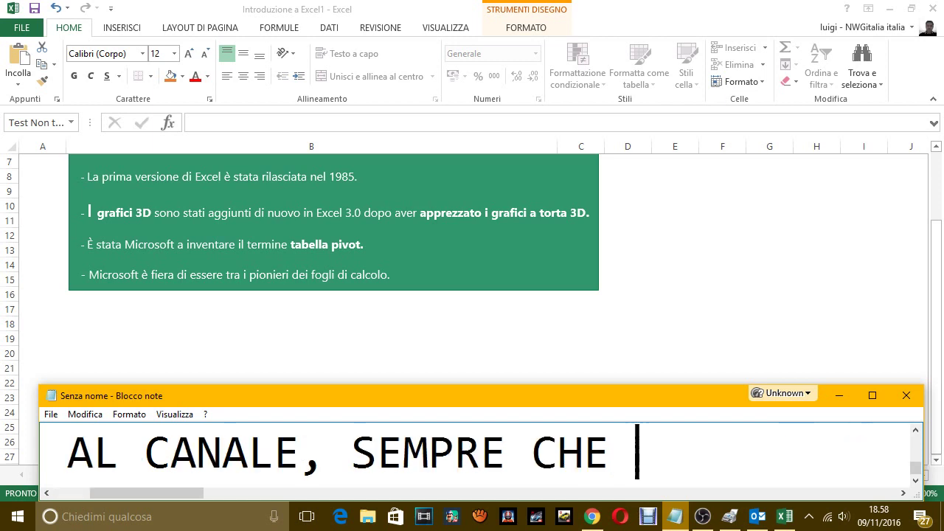
text(TI FACCIA PI)
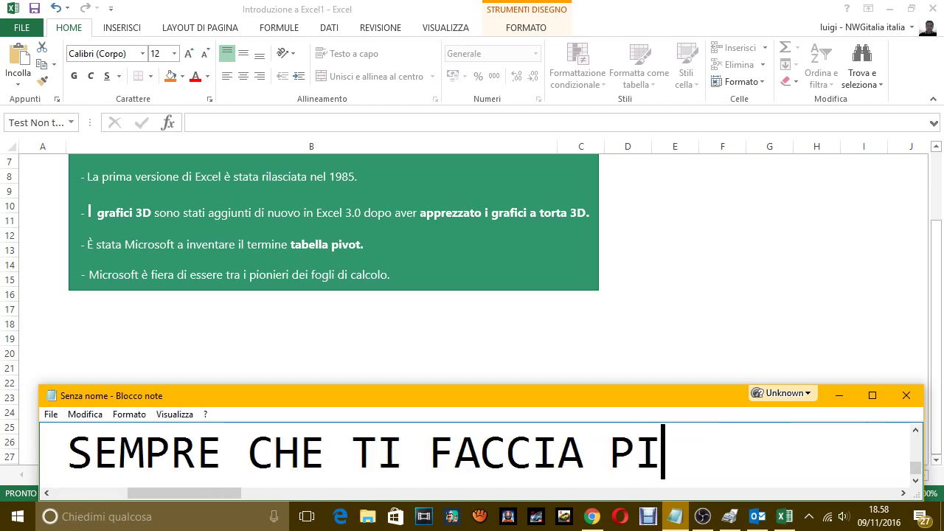
text(ACERE.)
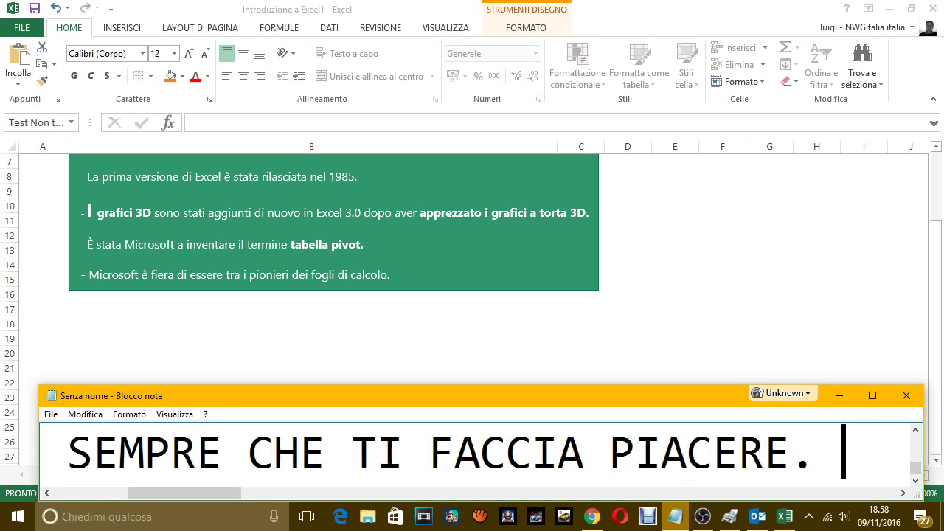
key(Return)
text(GRAZI)
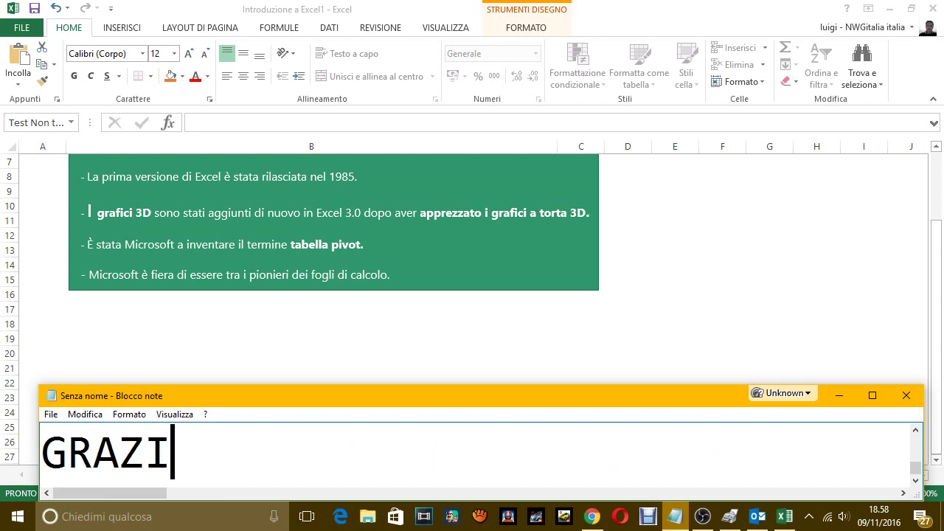
text(EEEEEEEEEEEEEEEEEEE)
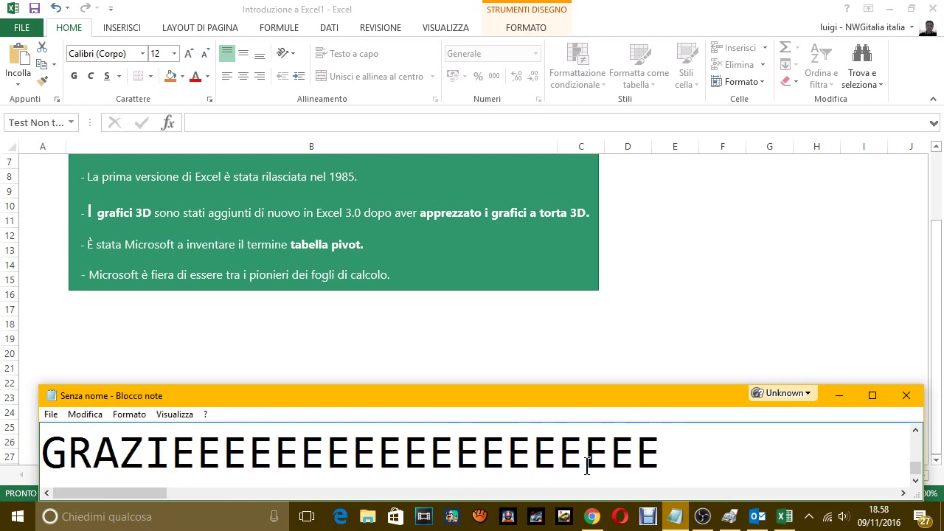
text(E)
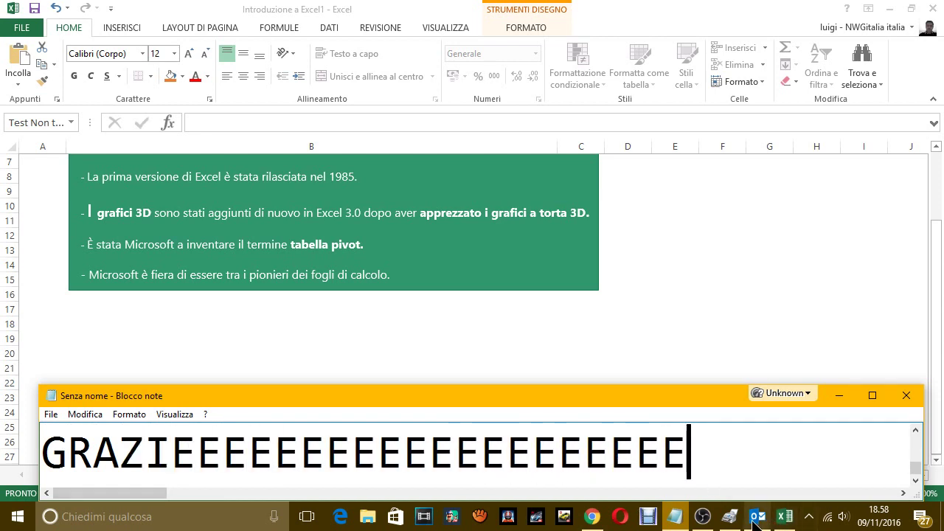